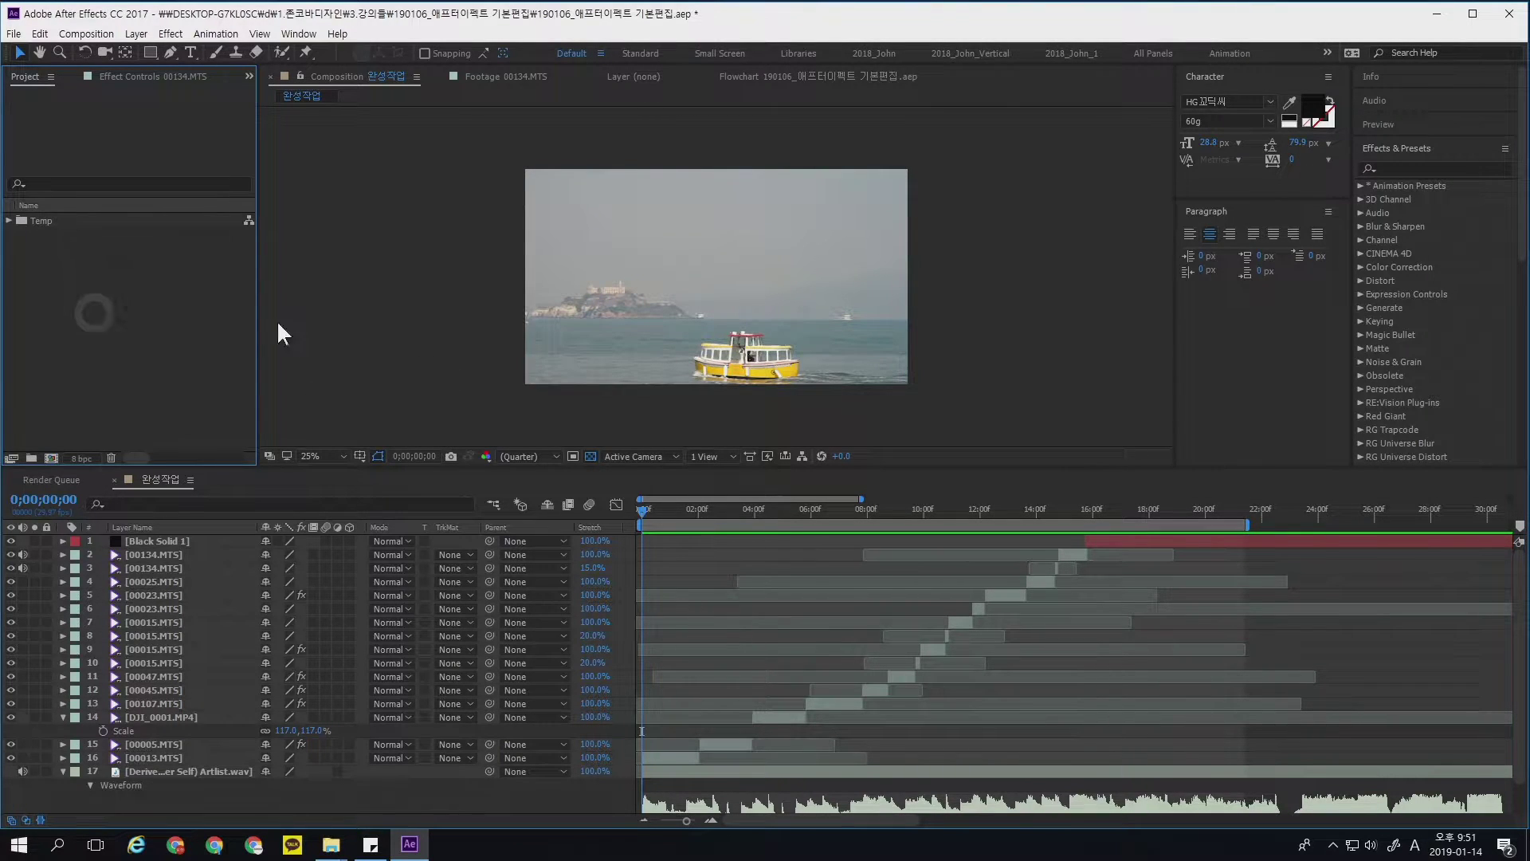
- Import the video clips 1.mp4 to 10.mp4 and the music file Derive by Theevs Music (Inner Self) Artlist Cut.wav
right_click(159, 288)
click(419, 365)
click(426, 143)
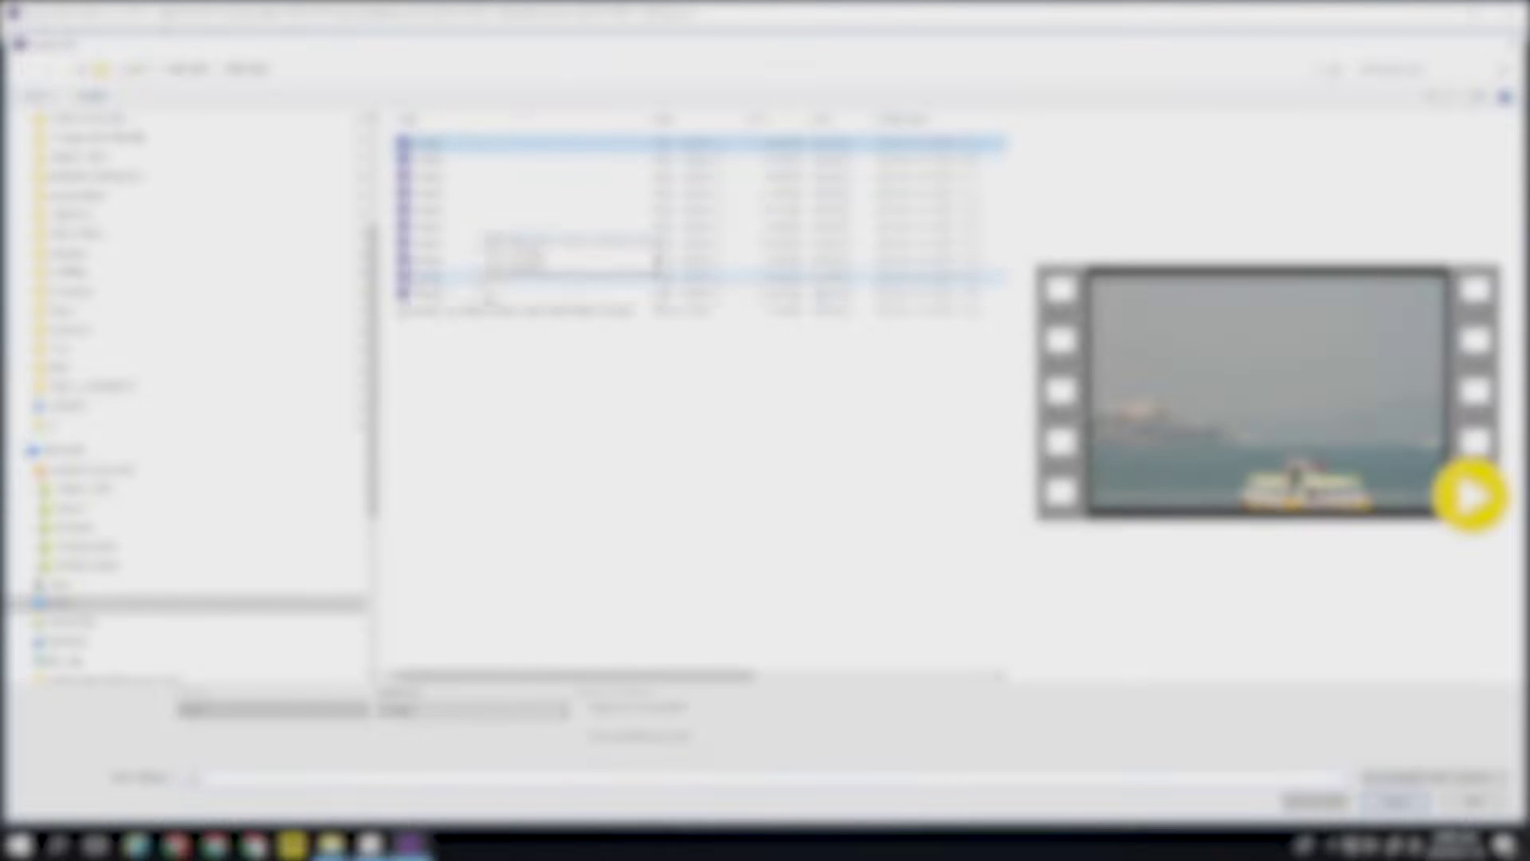
shift+click(494, 310)
key(Return)
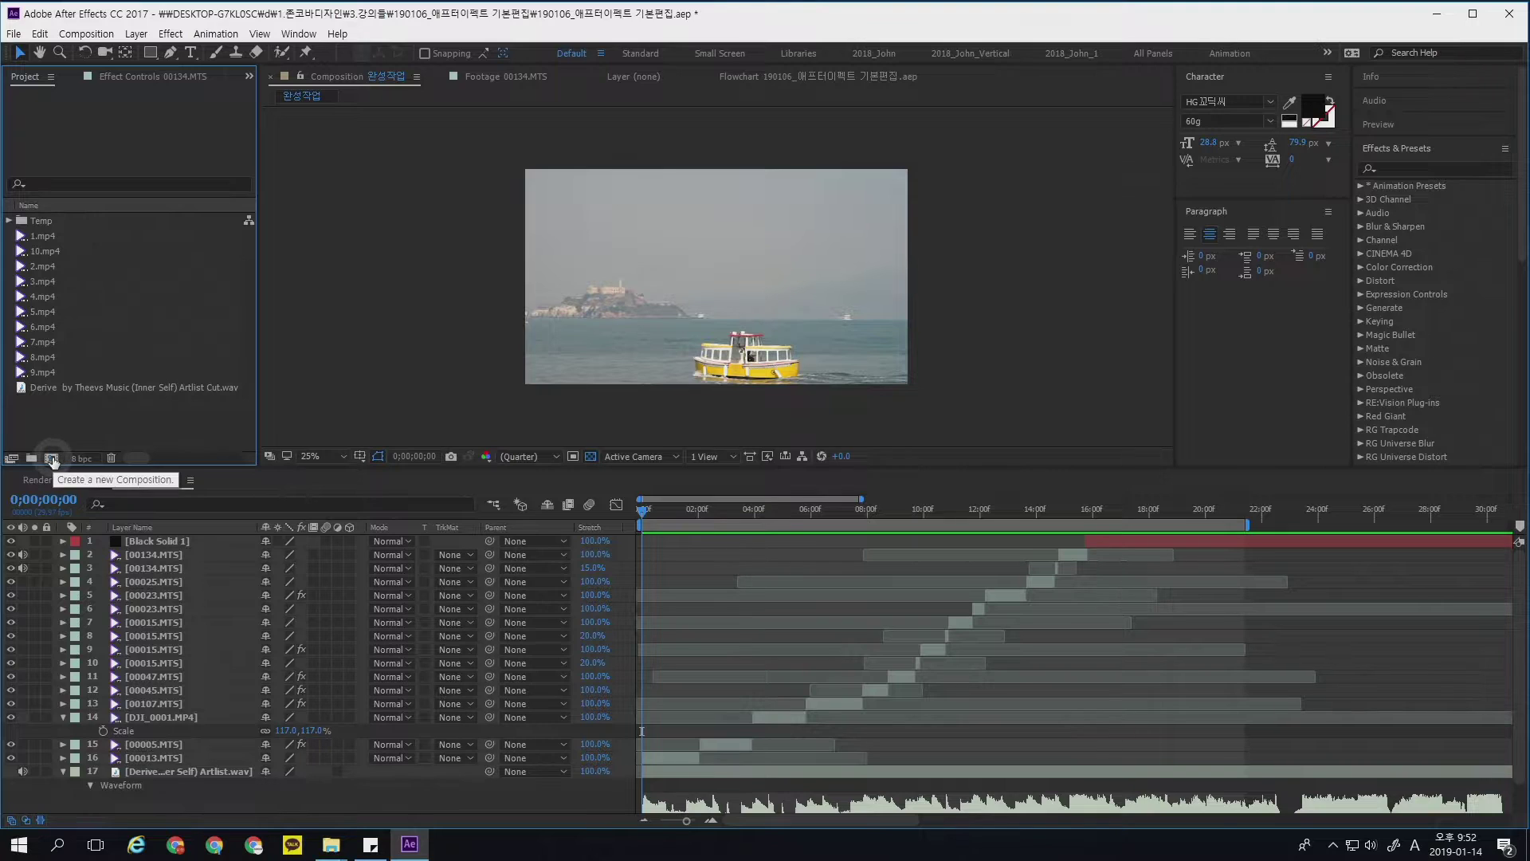
- Create a 1920 x 1080, 29.97 fps composition named Editing with a duration of 0;00;30;00
click(51, 459)
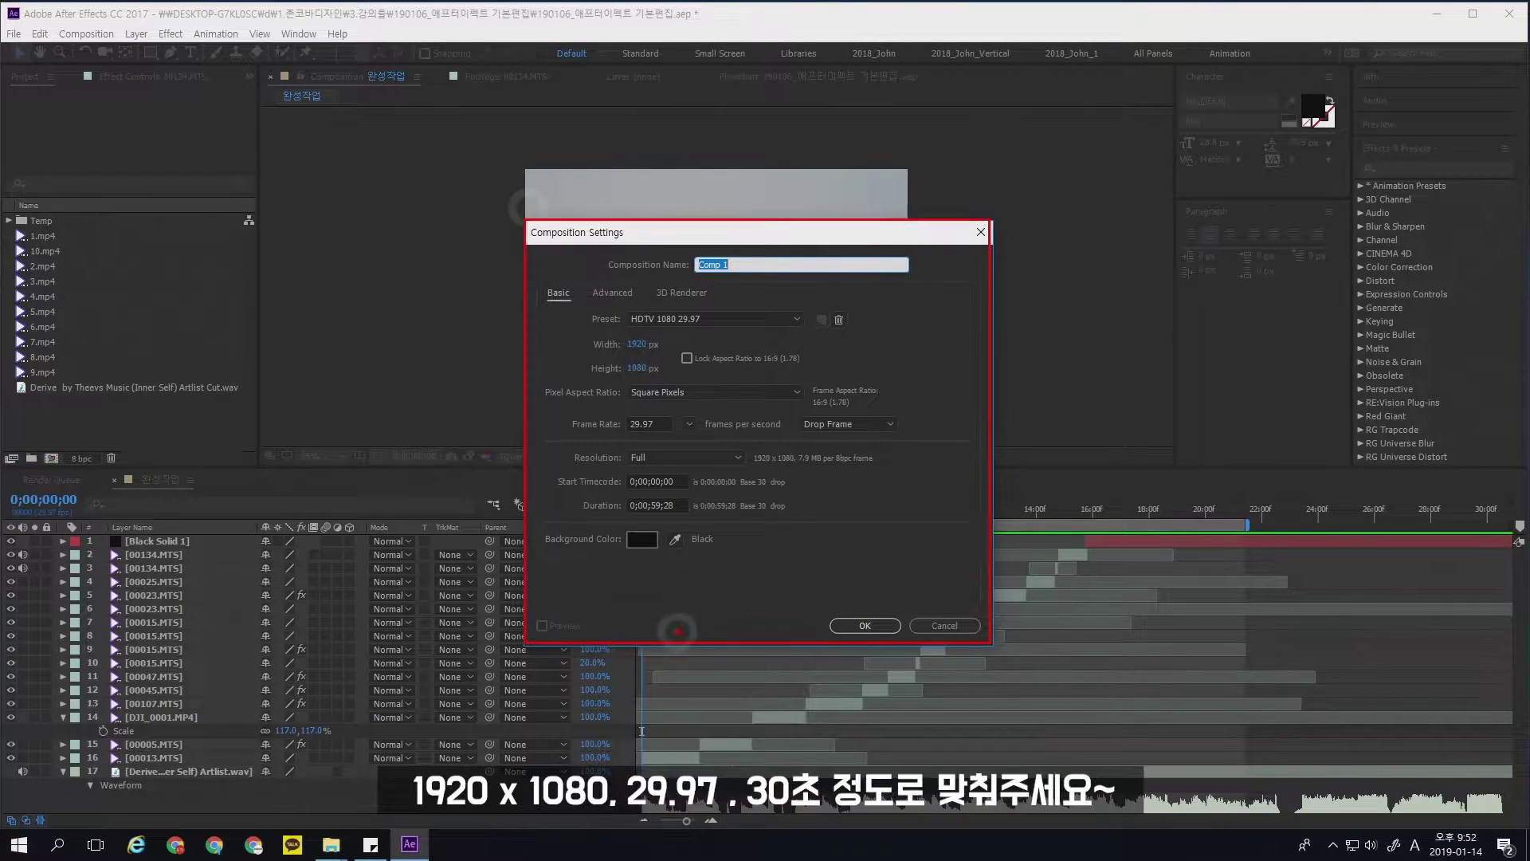
double_click(656, 505)
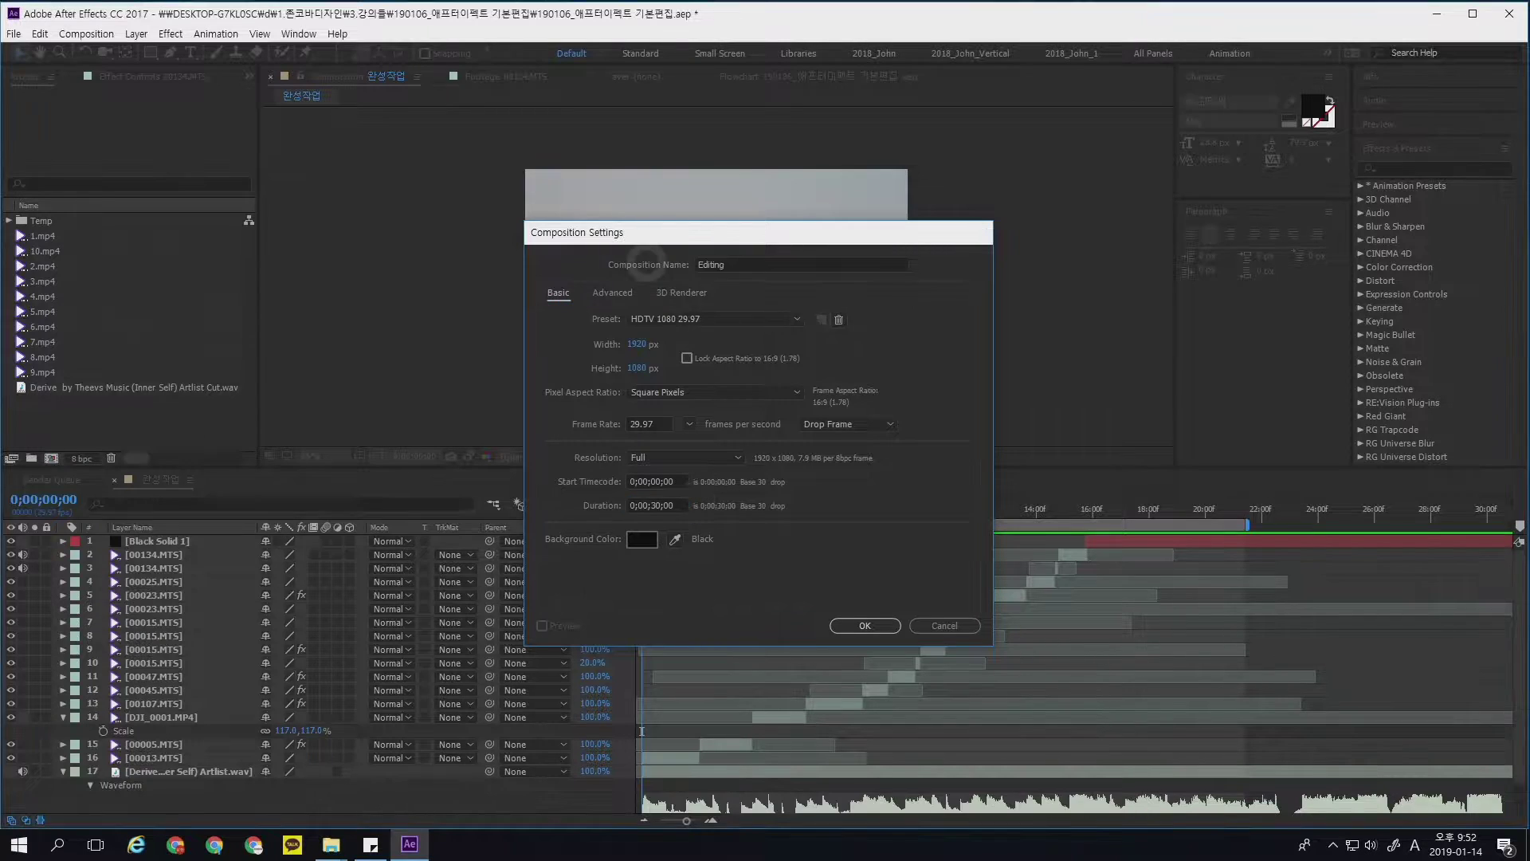
key(Return)
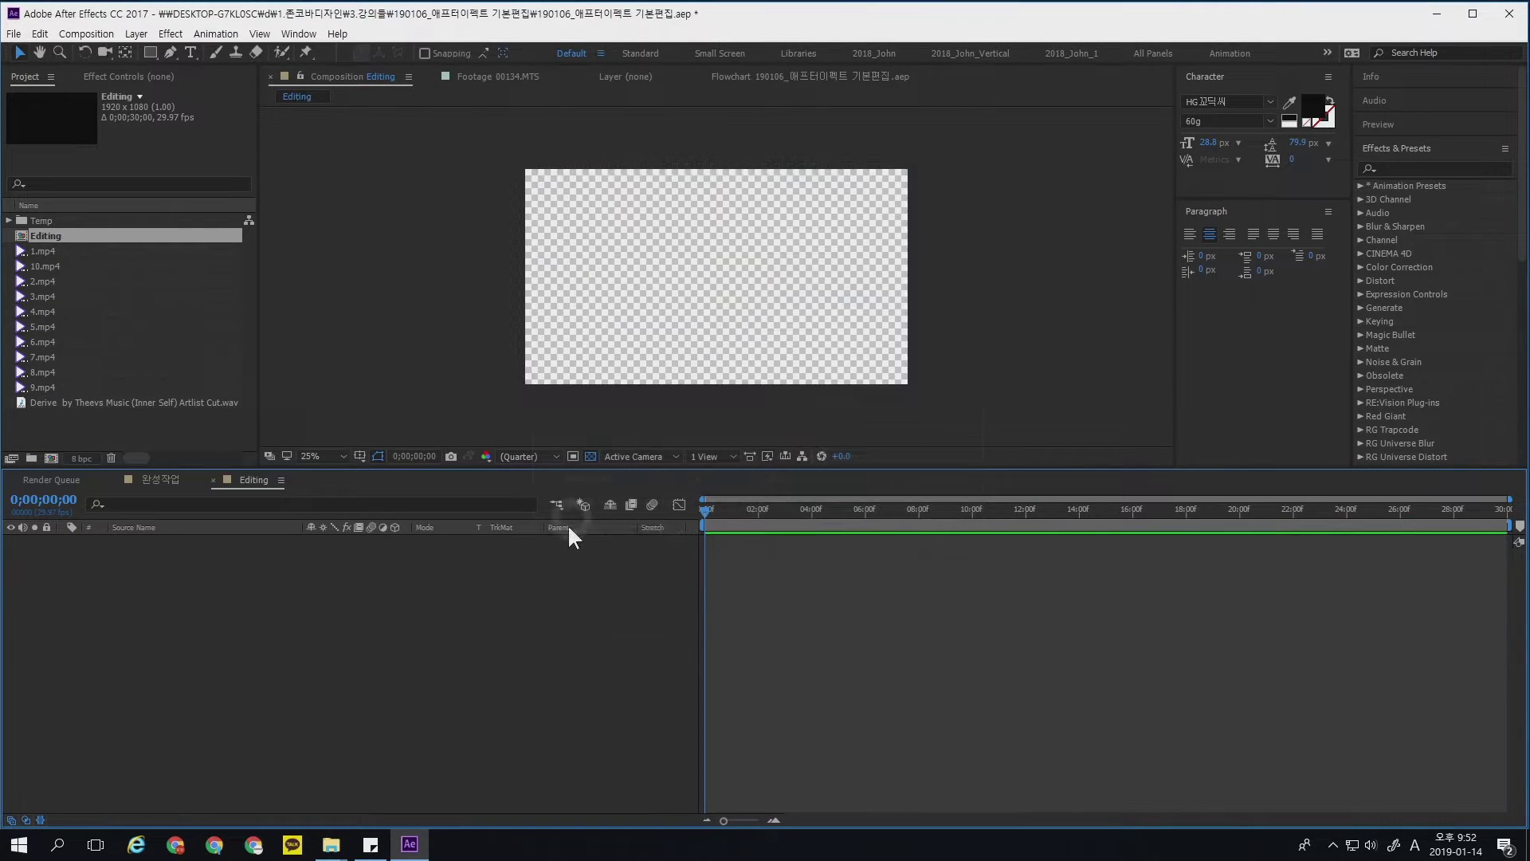
click(384, 669)
- Add the Artlist Cut.wav music file to the Editing composition as a layer starting at 0 seconds
click(126, 401)
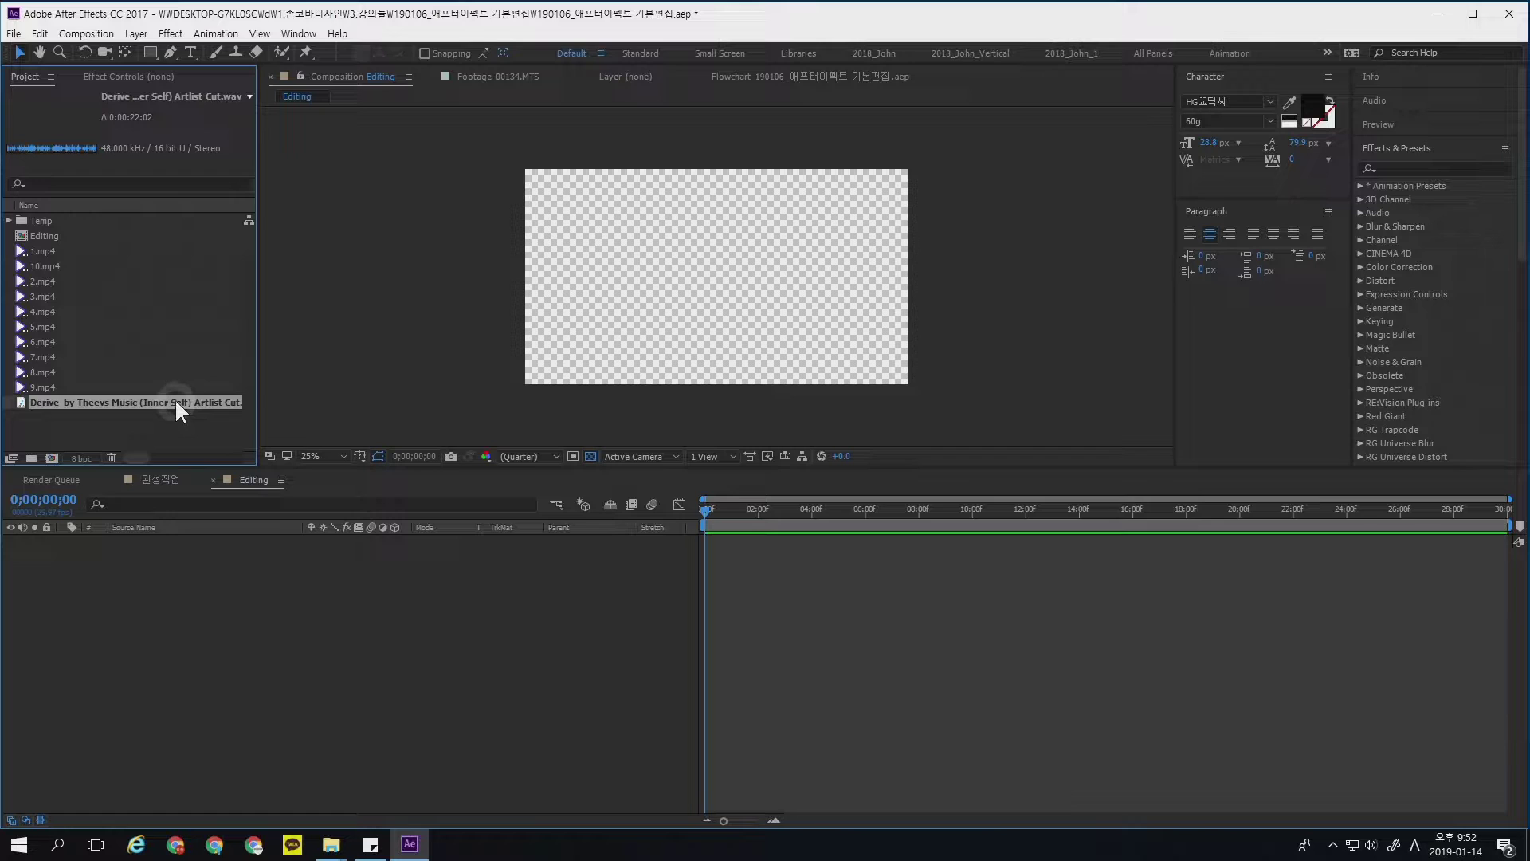
drag(175, 401, 223, 685)
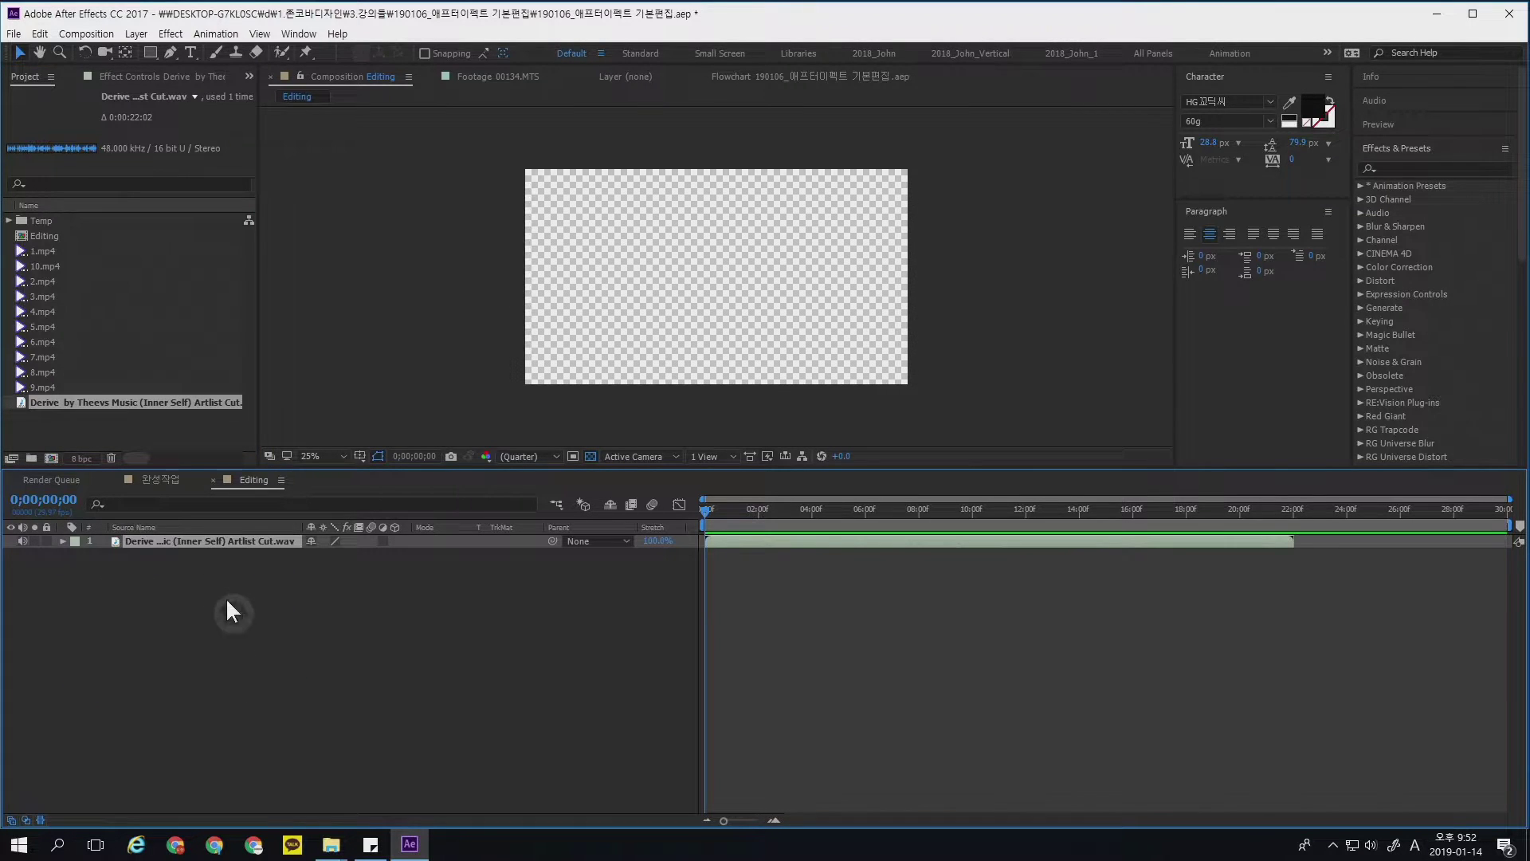
click(686, 625)
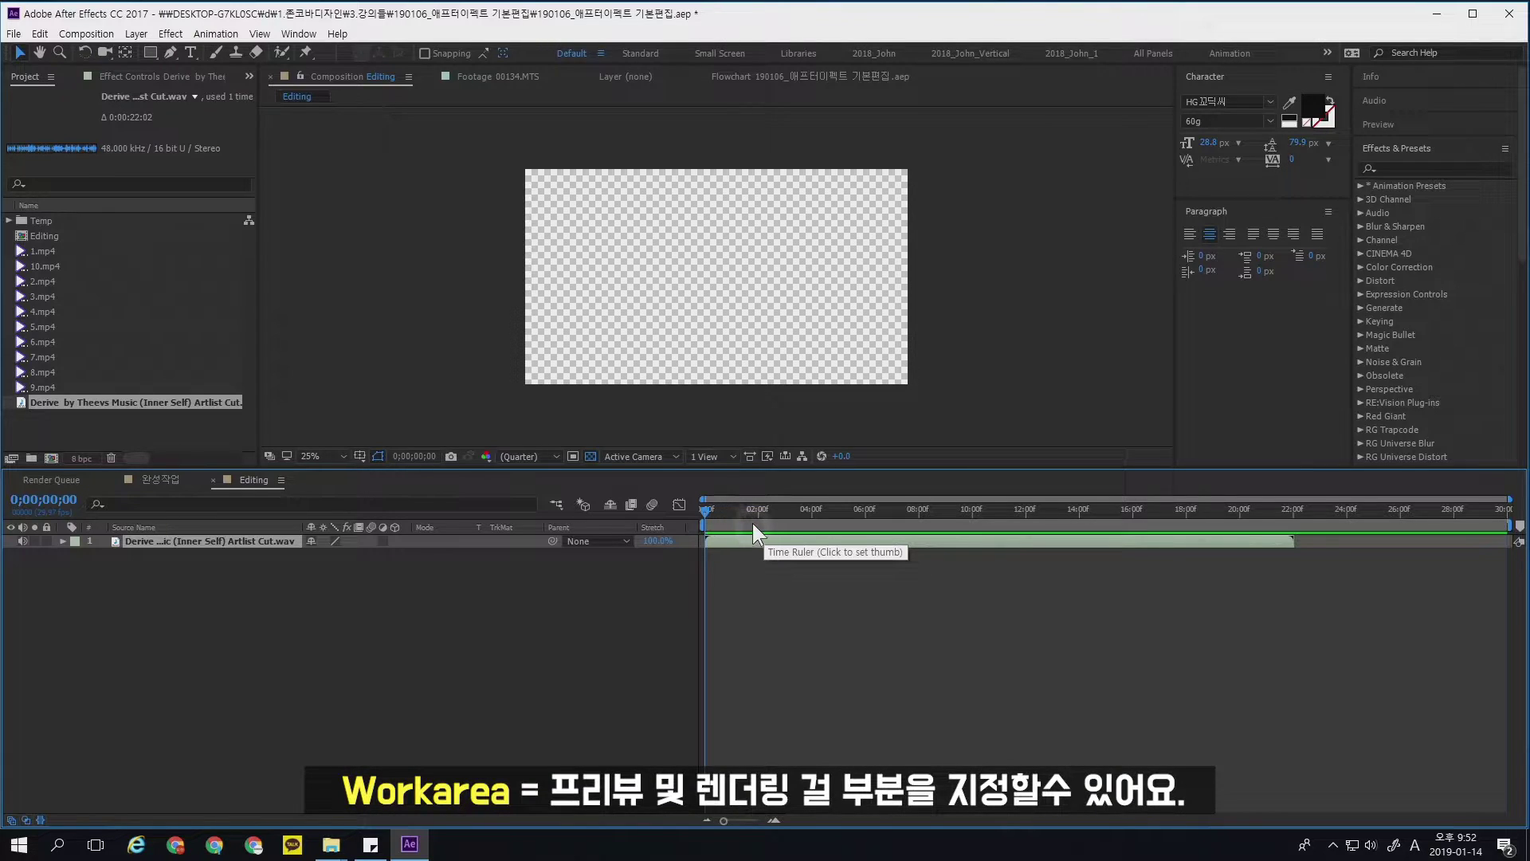
- Try narrowing the work area by moving its start to about 1.5 seconds and its end to about 27.5 seconds
click(807, 510)
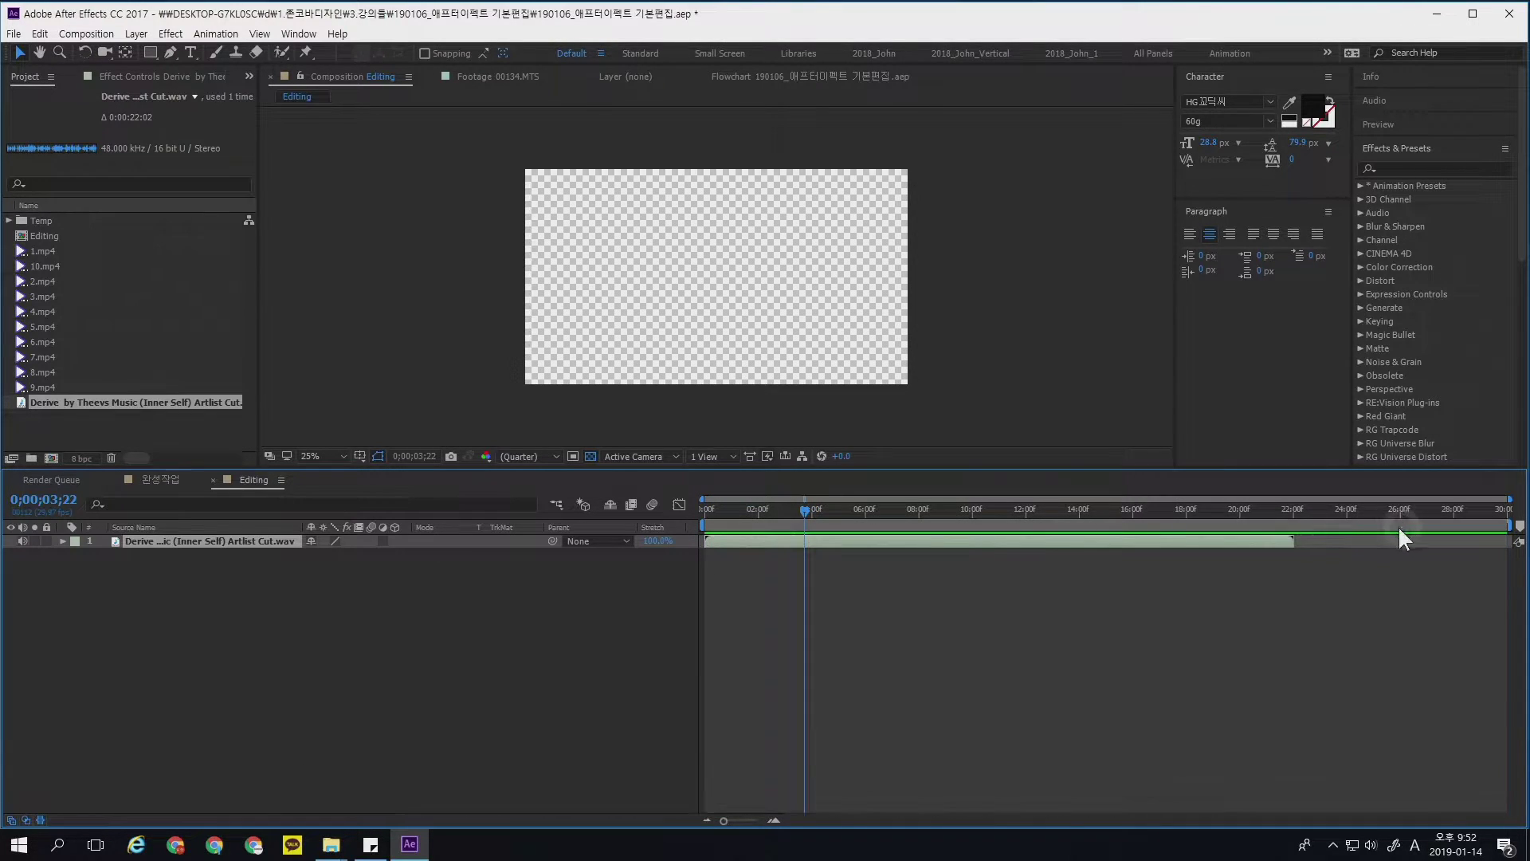
drag(708, 526, 745, 526)
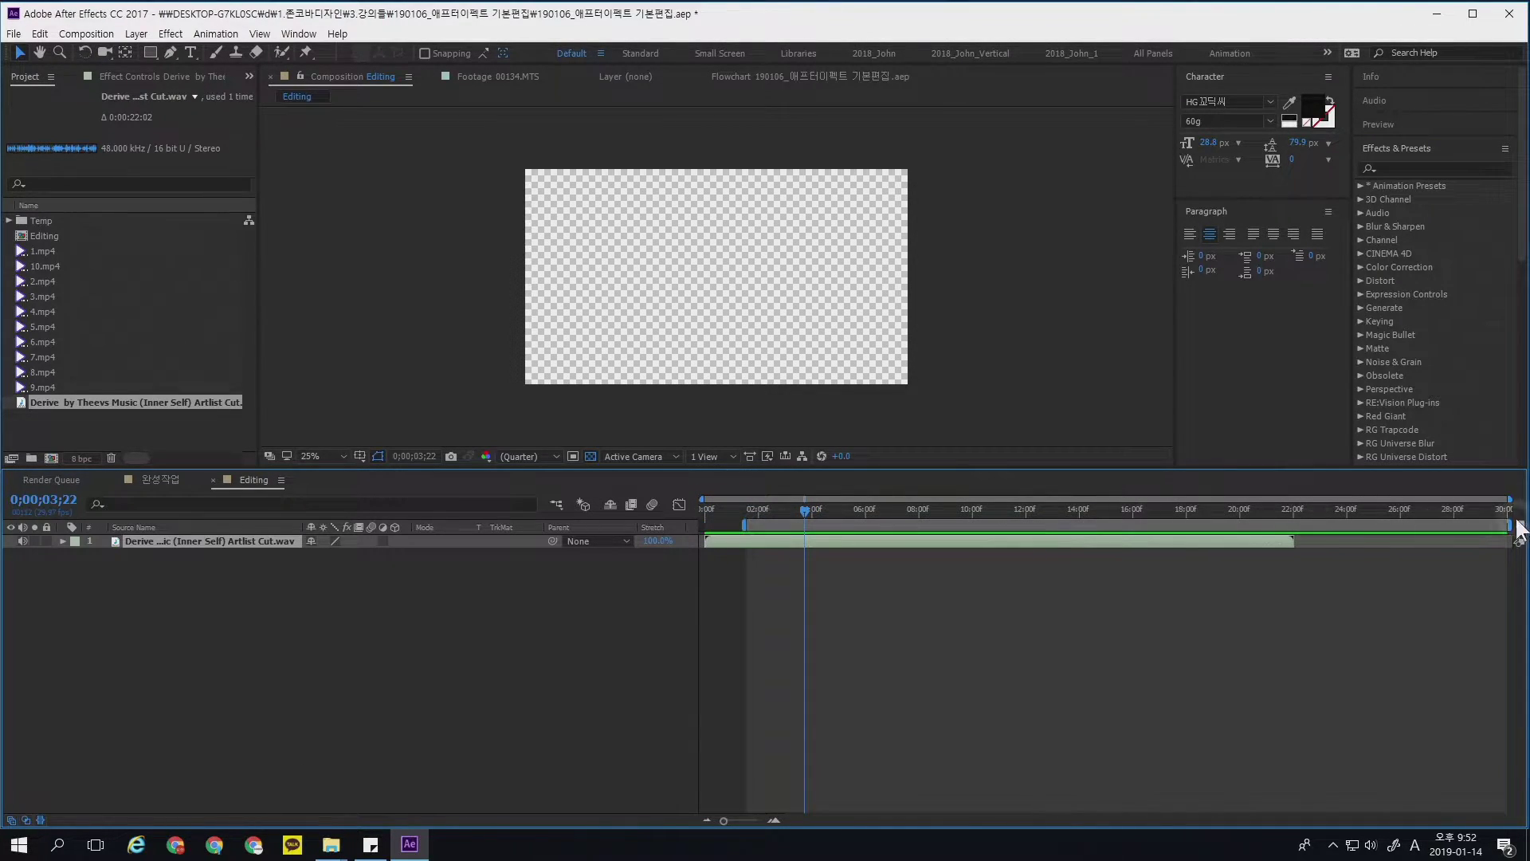
drag(1504, 524, 1467, 526)
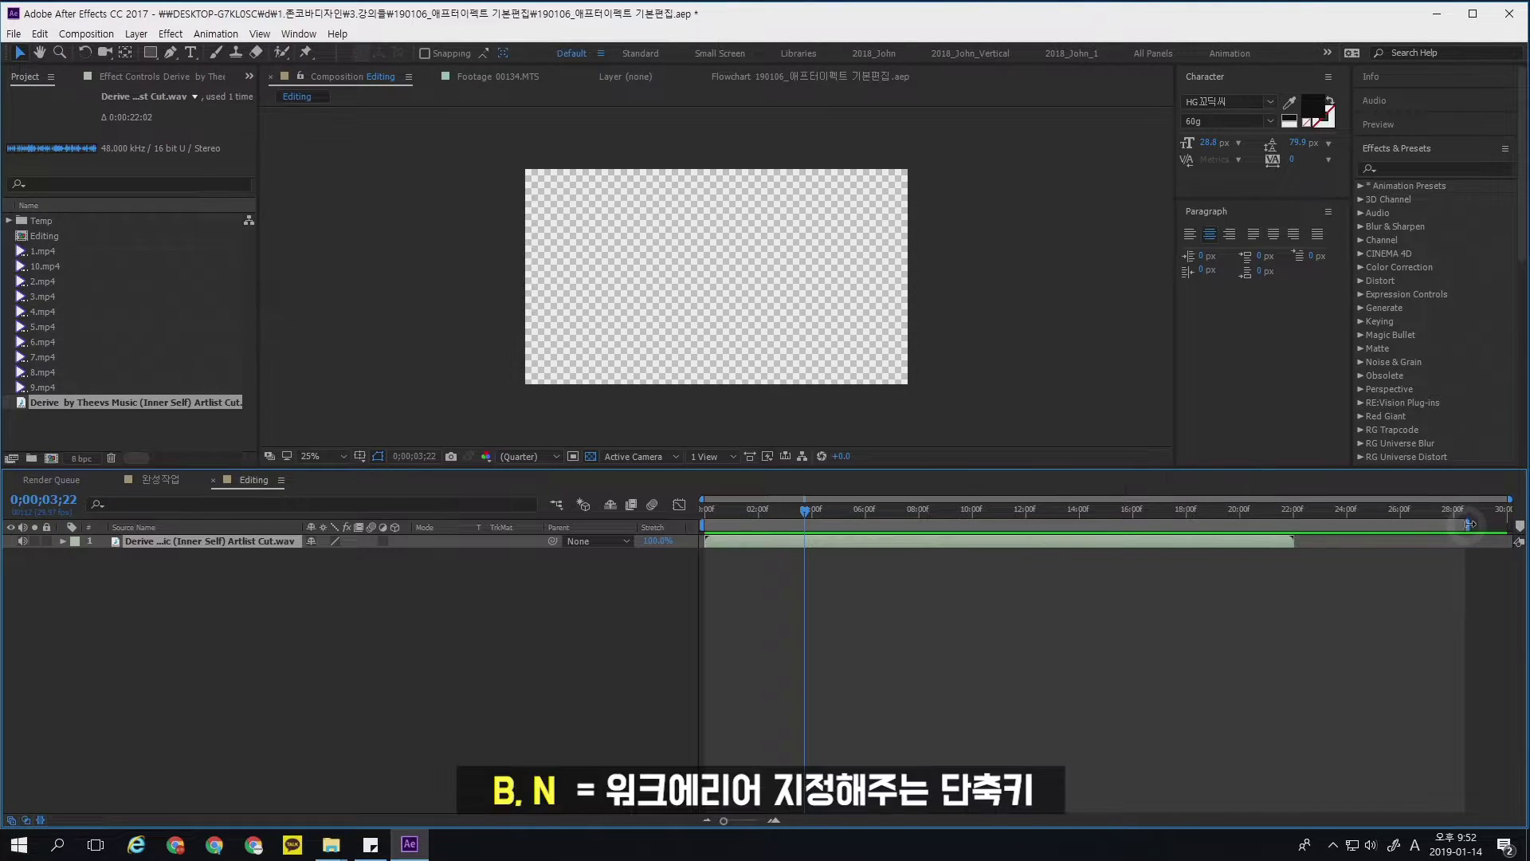
drag(1469, 525, 1444, 524)
- Set the work area's start to about 3 seconds and its end to about 13 seconds from the current time
click(785, 509)
key(b)
click(1108, 512)
key(n)
click(1088, 512)
key(n)
click(1049, 511)
key(n)
click(985, 508)
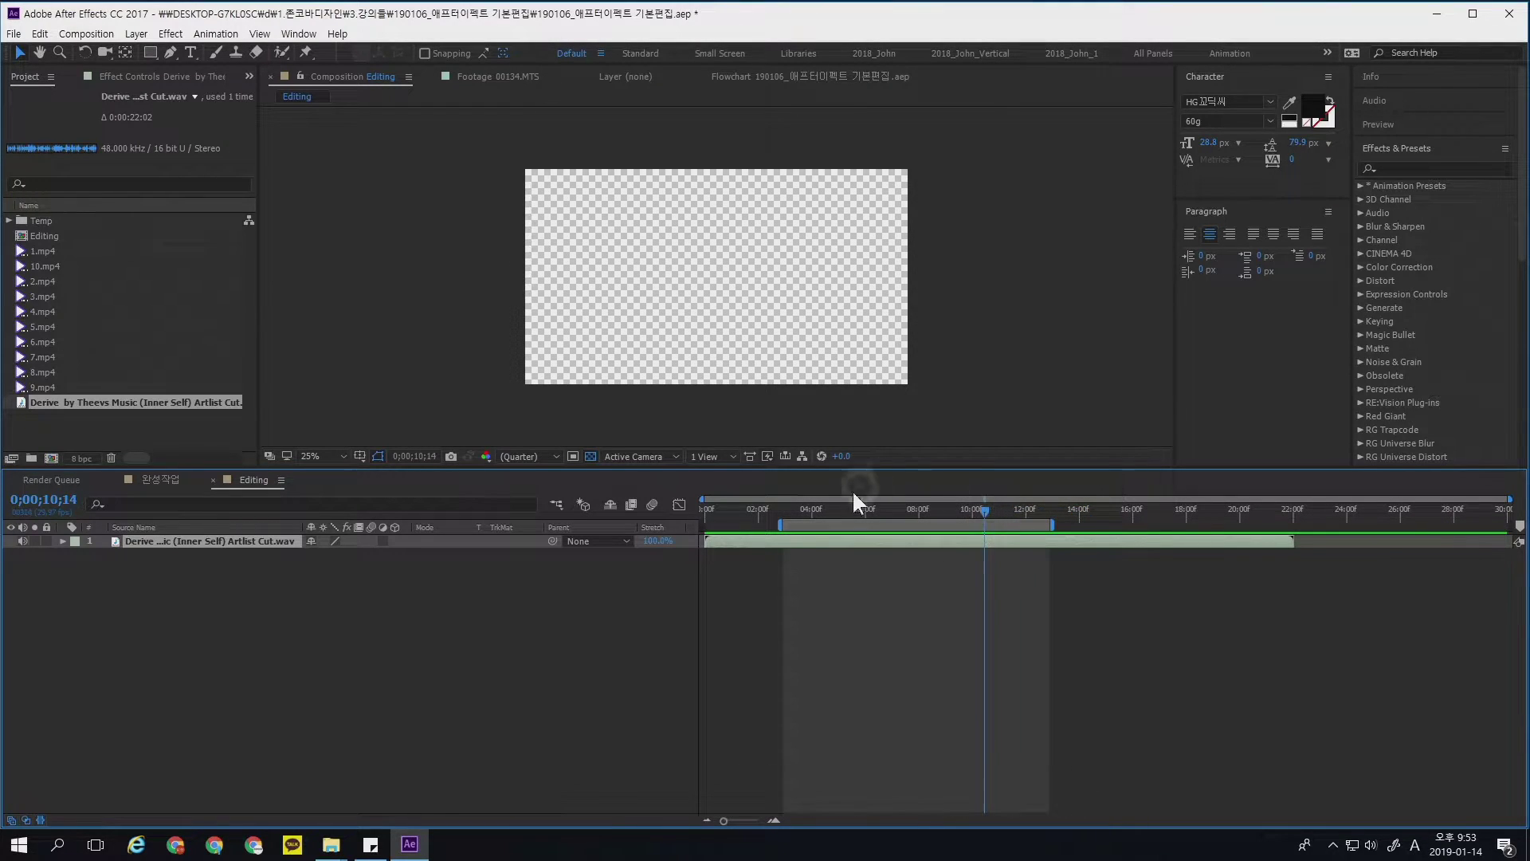
- Set the work area from the composition start to 0;00;22;00, and return the current time to 0
drag(778, 522, 977, 512)
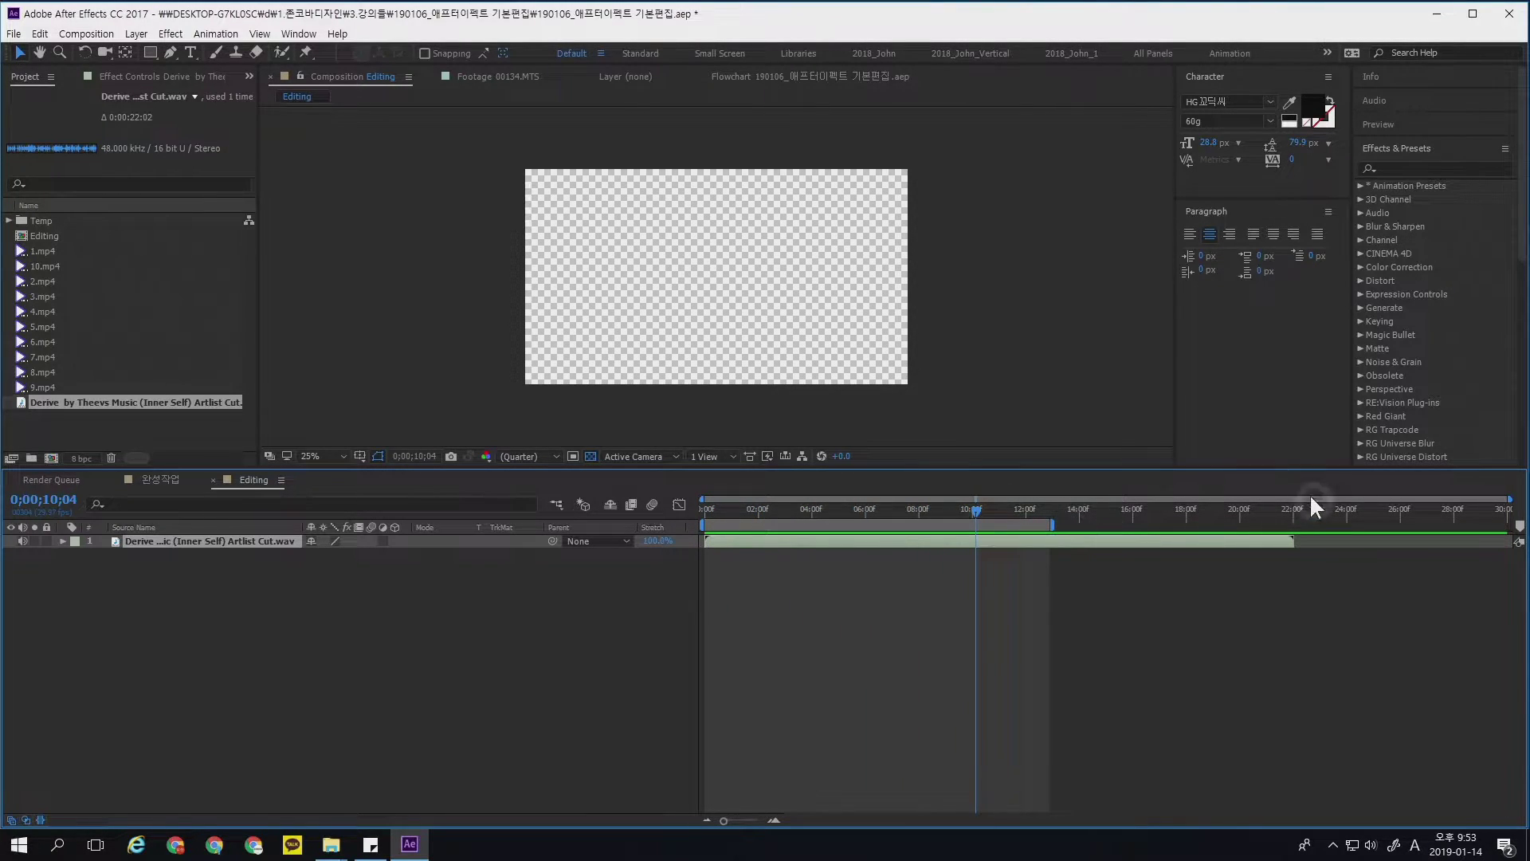
click(1292, 514)
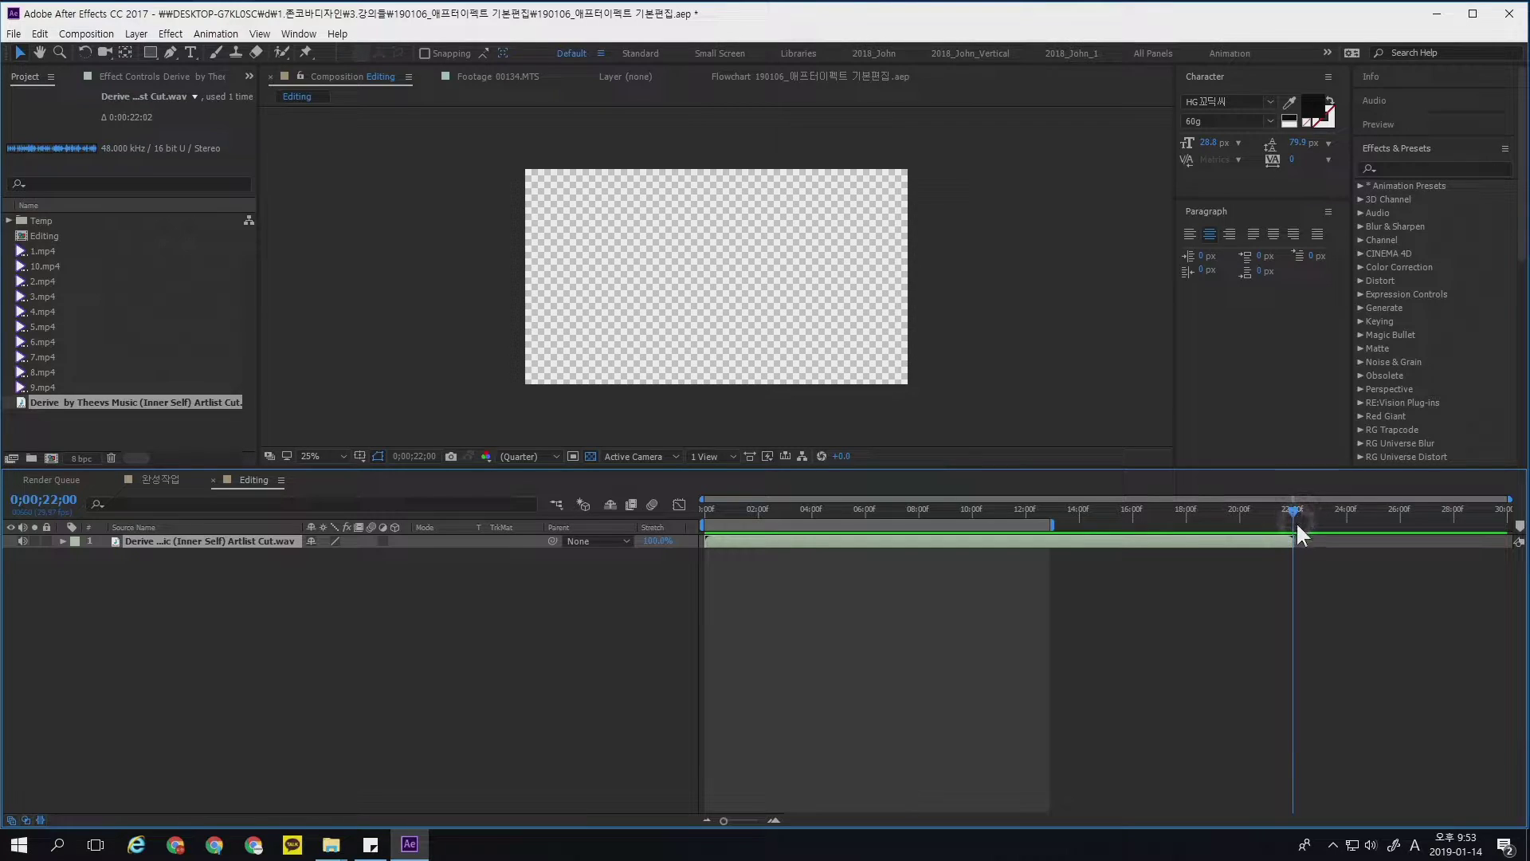
key(n)
drag(1285, 512, 266, 571)
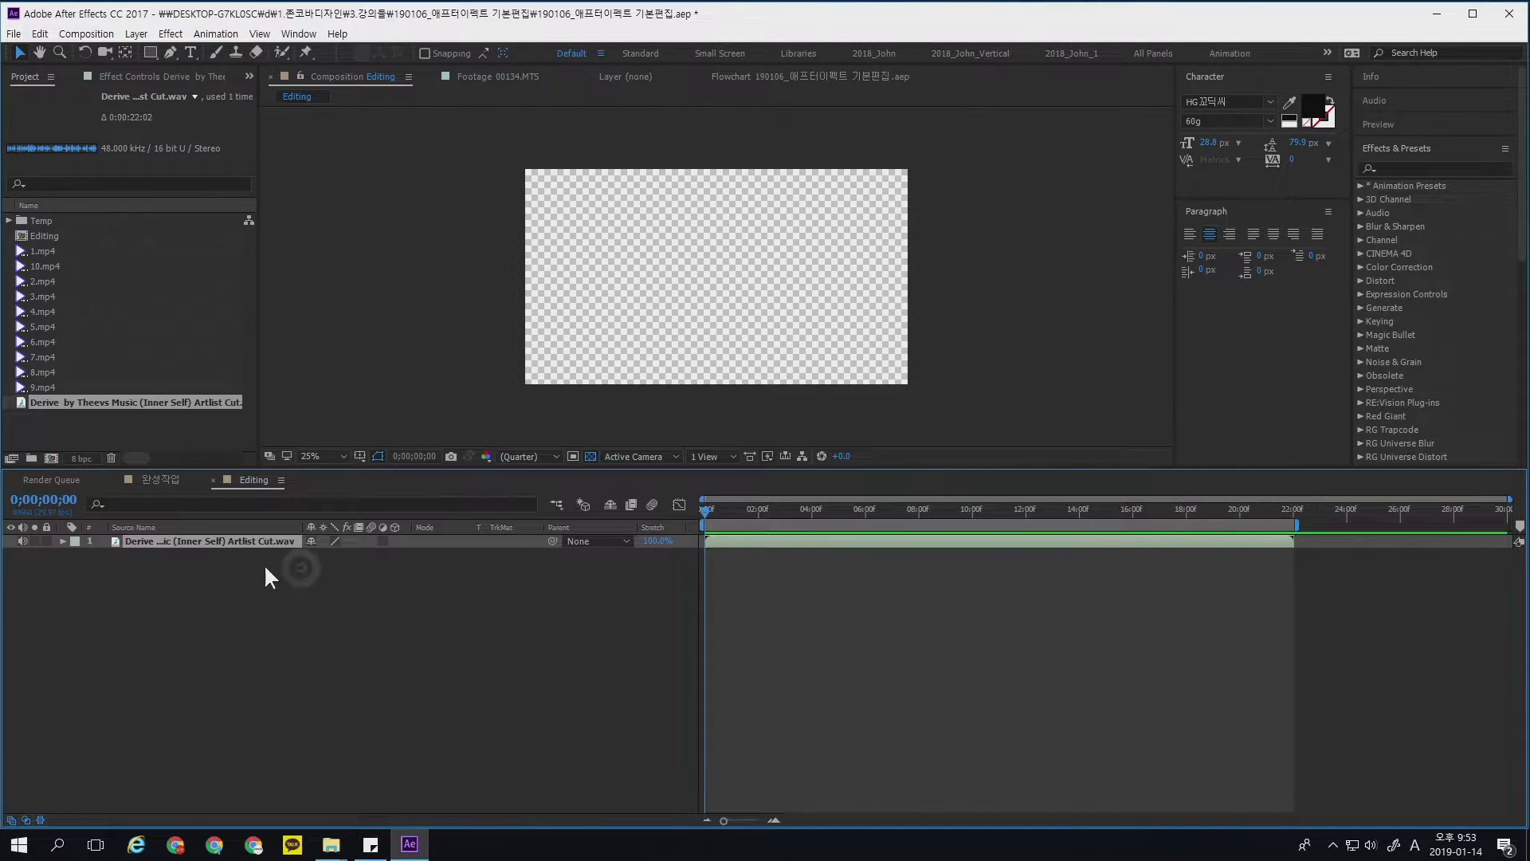
- Reveal the music layer's waveform and preview the audio
click(76, 555)
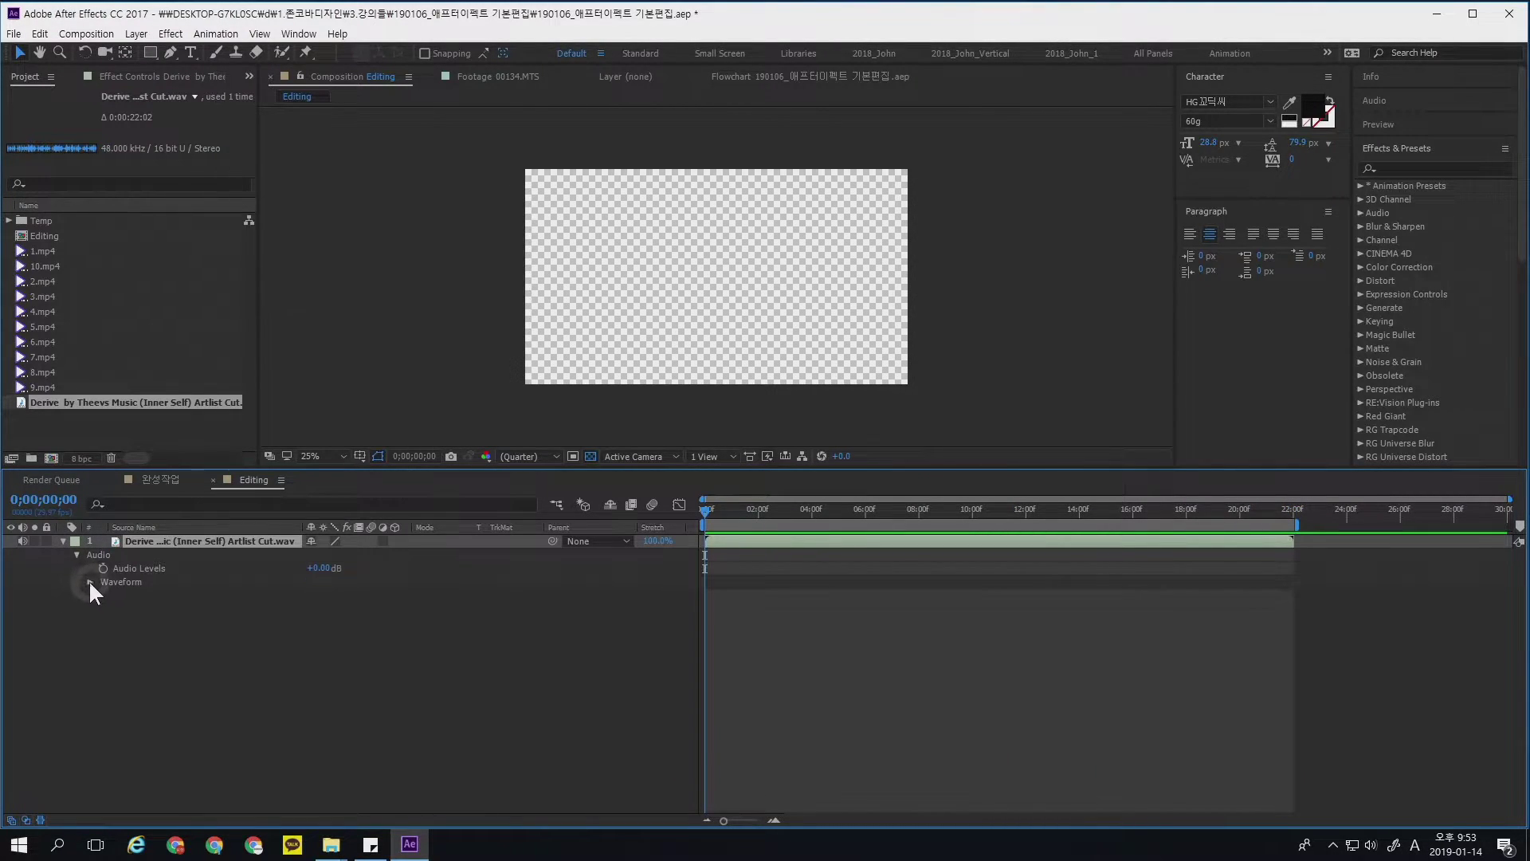
click(90, 582)
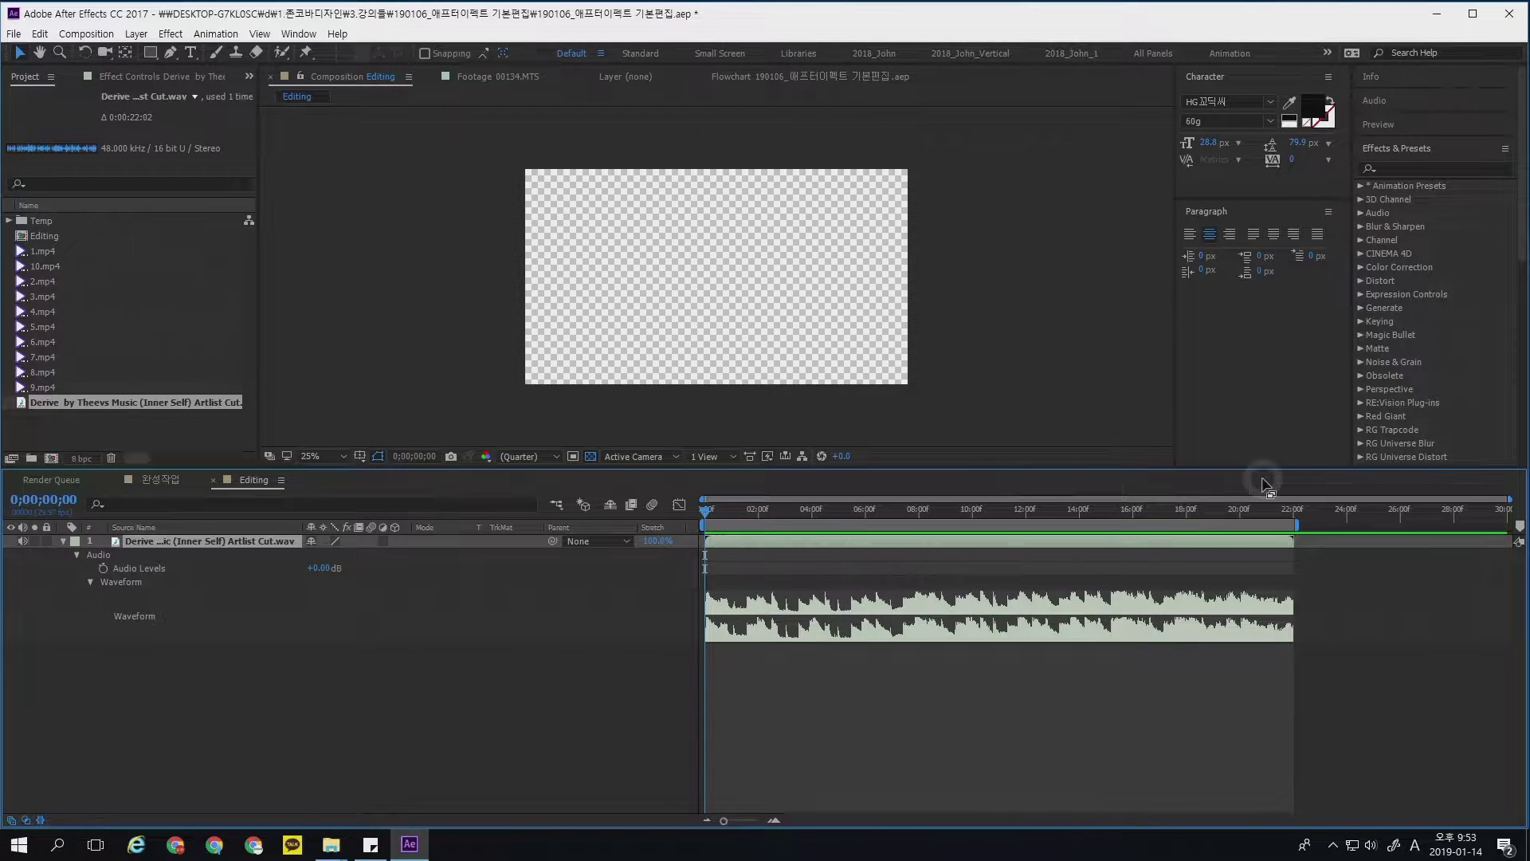
key(KP_0)
- With no layer selected, add twelve composition markers on the music's beats between about 2 and 15 seconds during playback
click(758, 682)
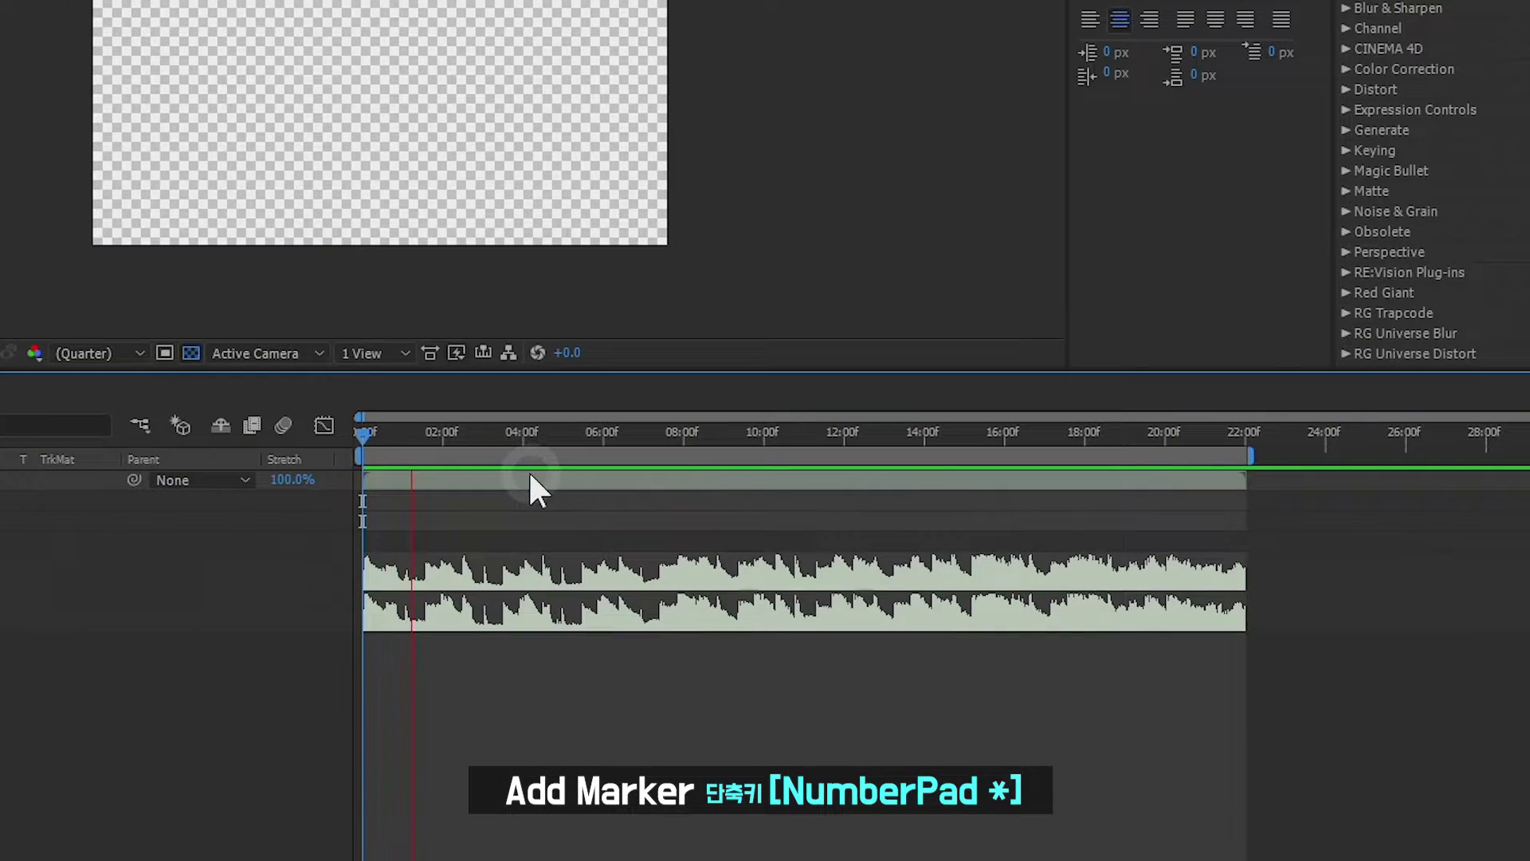
key(KP_Multiply)
key(KP_Multiply)
key(KP_Multiply)
key(KP_Multiply)
key(KP_Multiply)
key(KP_Multiply)
key(KP_Multiply)
key(KP_Multiply)
key(KP_Multiply)
key(KP_Multiply)
key(KP_Multiply)
key(KP_Multiply)
click(1022, 522)
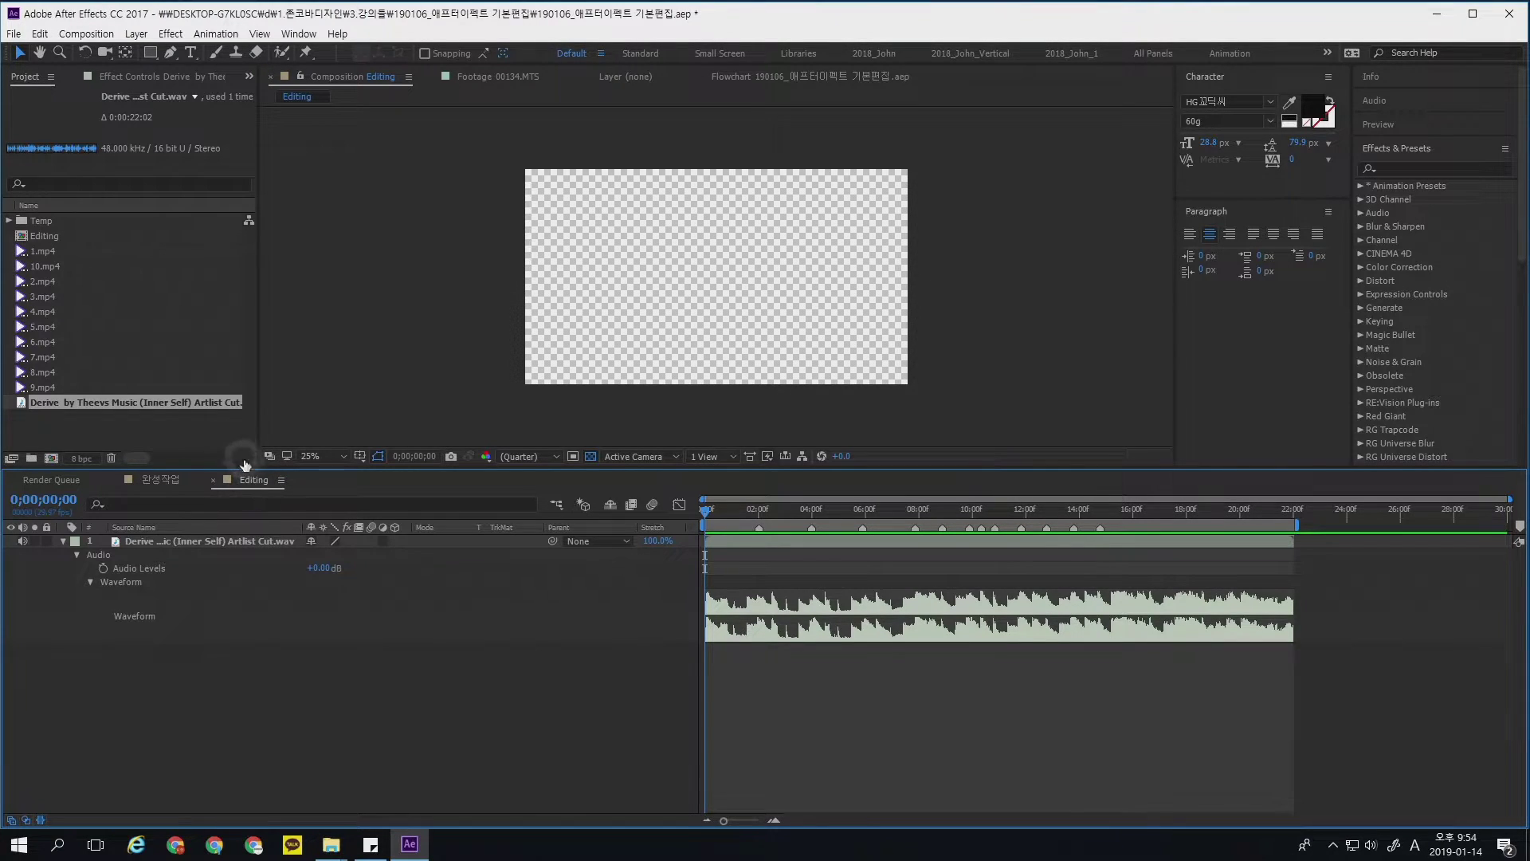
- Add the clip 1.mp4 to the Editing composition above the music layer, starting at 0 seconds
click(141, 433)
click(91, 253)
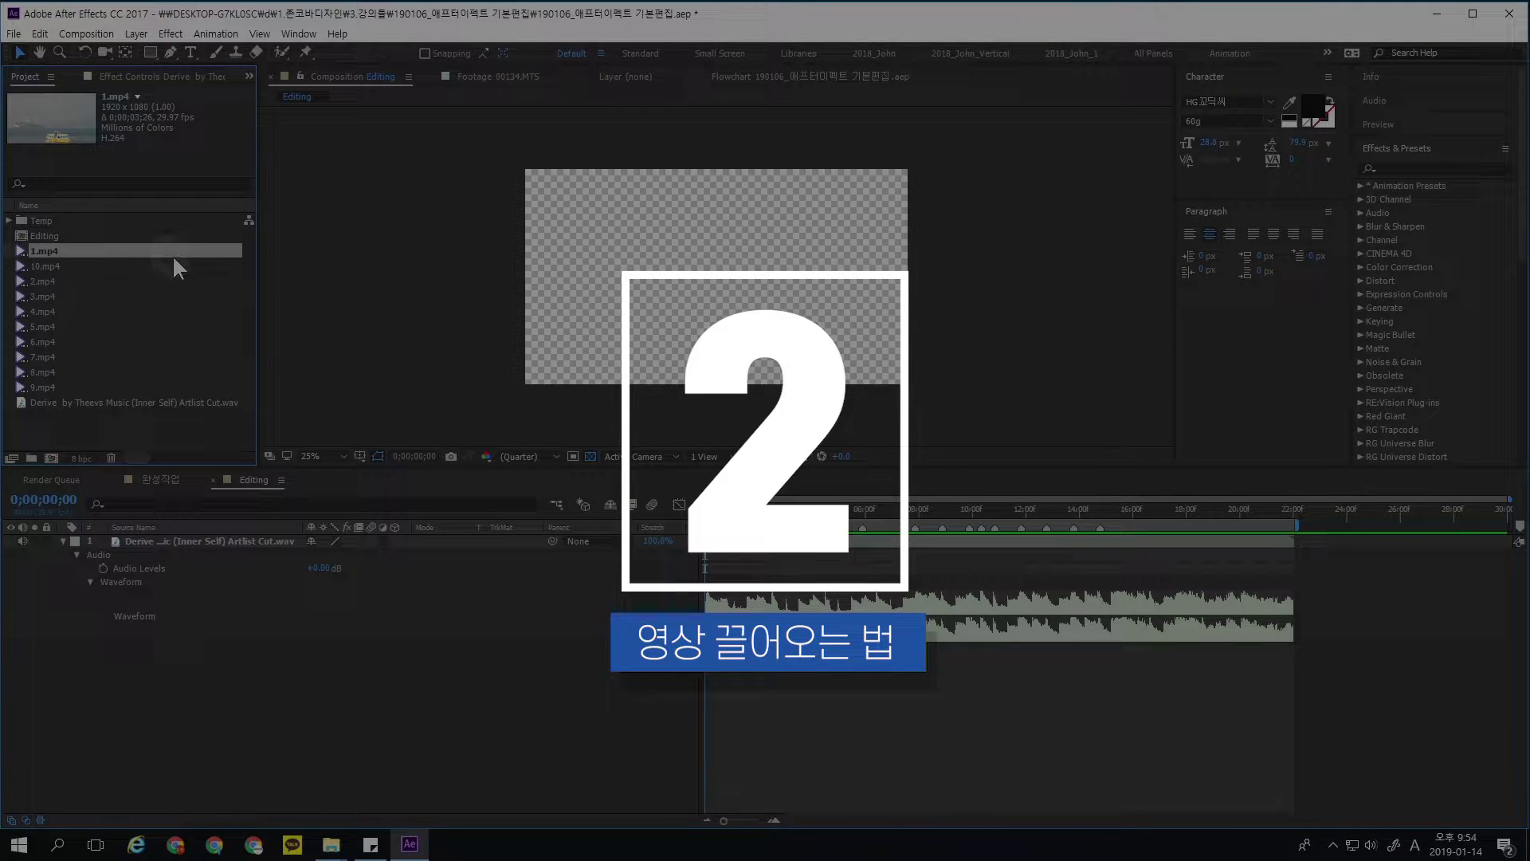
drag(204, 249, 246, 576)
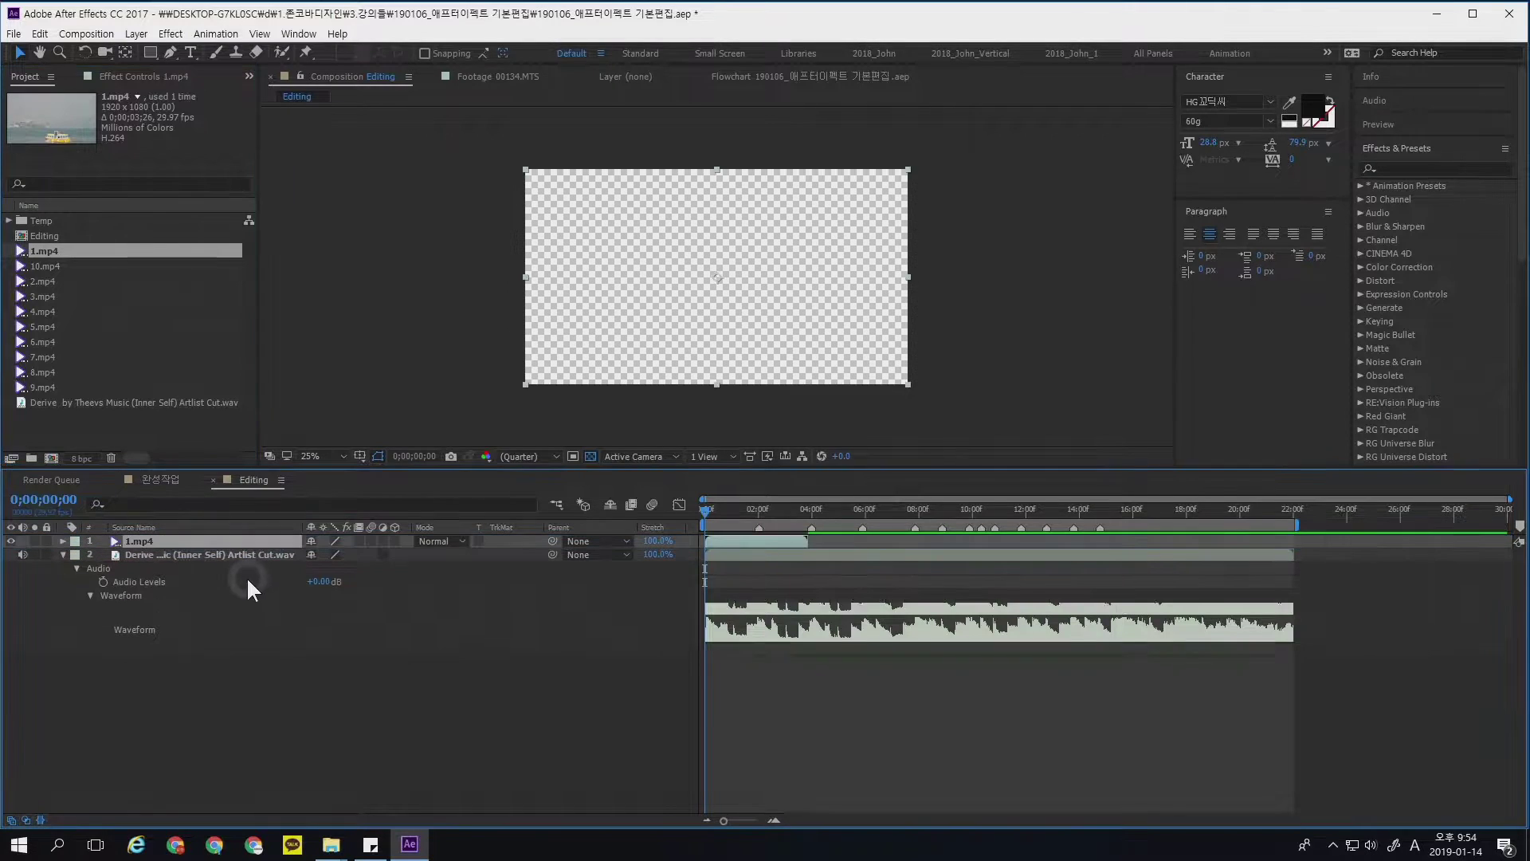
- Slide and trim the 1.mp4 layer so it covers the composition start and ends at the first marker, about 2 seconds
mouse_move(740, 544)
mouse_down()
mouse_move(762, 542)
mouse_move(729, 541)
mouse_move(741, 544)
mouse_up()
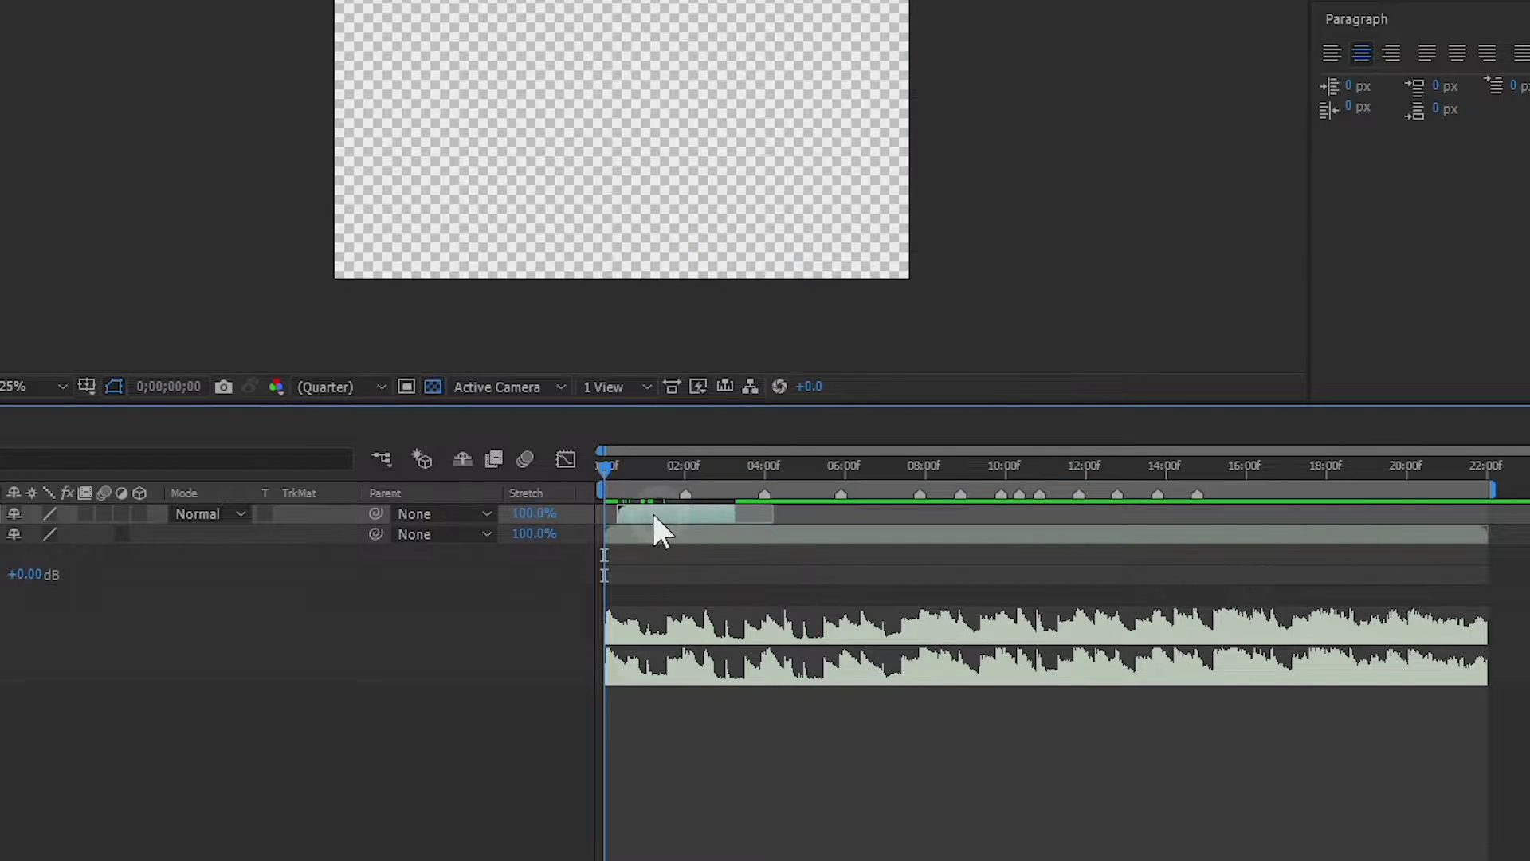
mouse_move(619, 513)
mouse_down()
mouse_move(672, 523)
mouse_move(636, 523)
mouse_up()
click(615, 467)
mouse_move(615, 467)
mouse_down()
mouse_move(601, 467)
mouse_move(620, 465)
mouse_up()
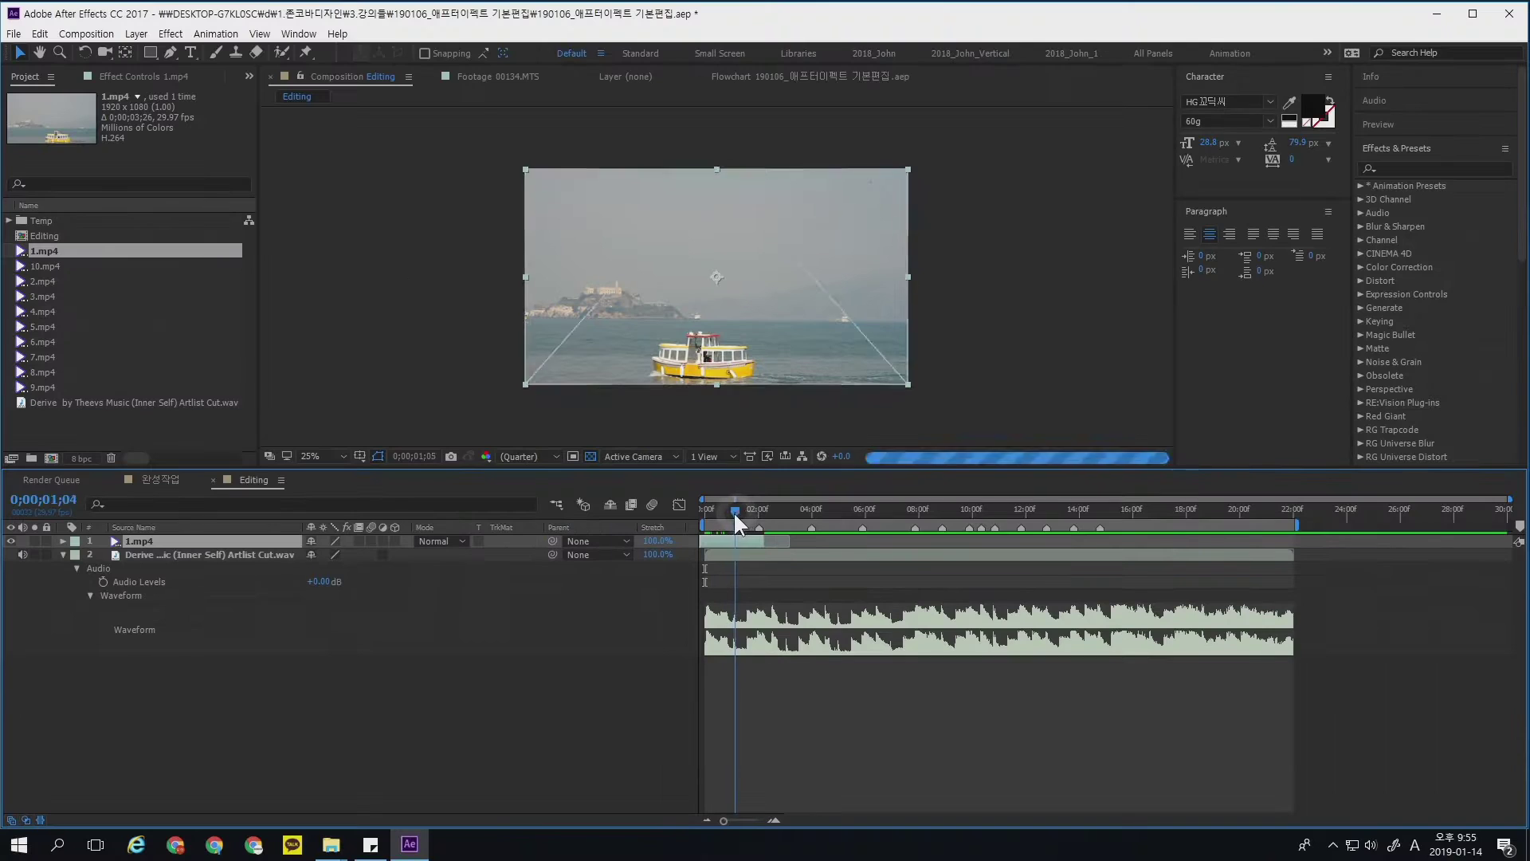
drag(742, 523, 738, 525)
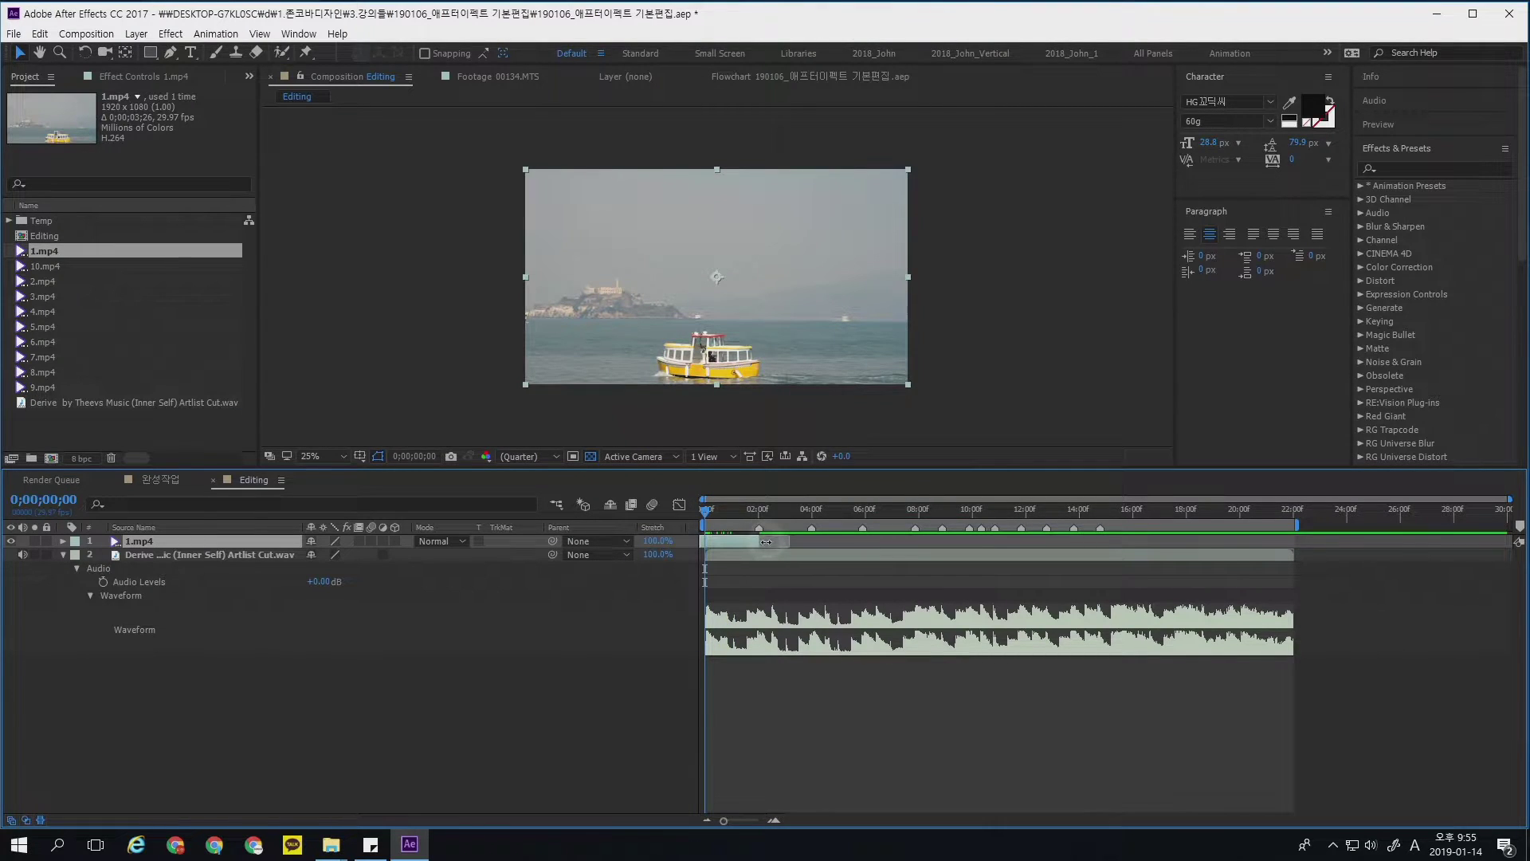
- Open 2.mp4 in the Footage viewer and preview the clip to judge which portion to use
click(120, 287)
double_click(196, 279)
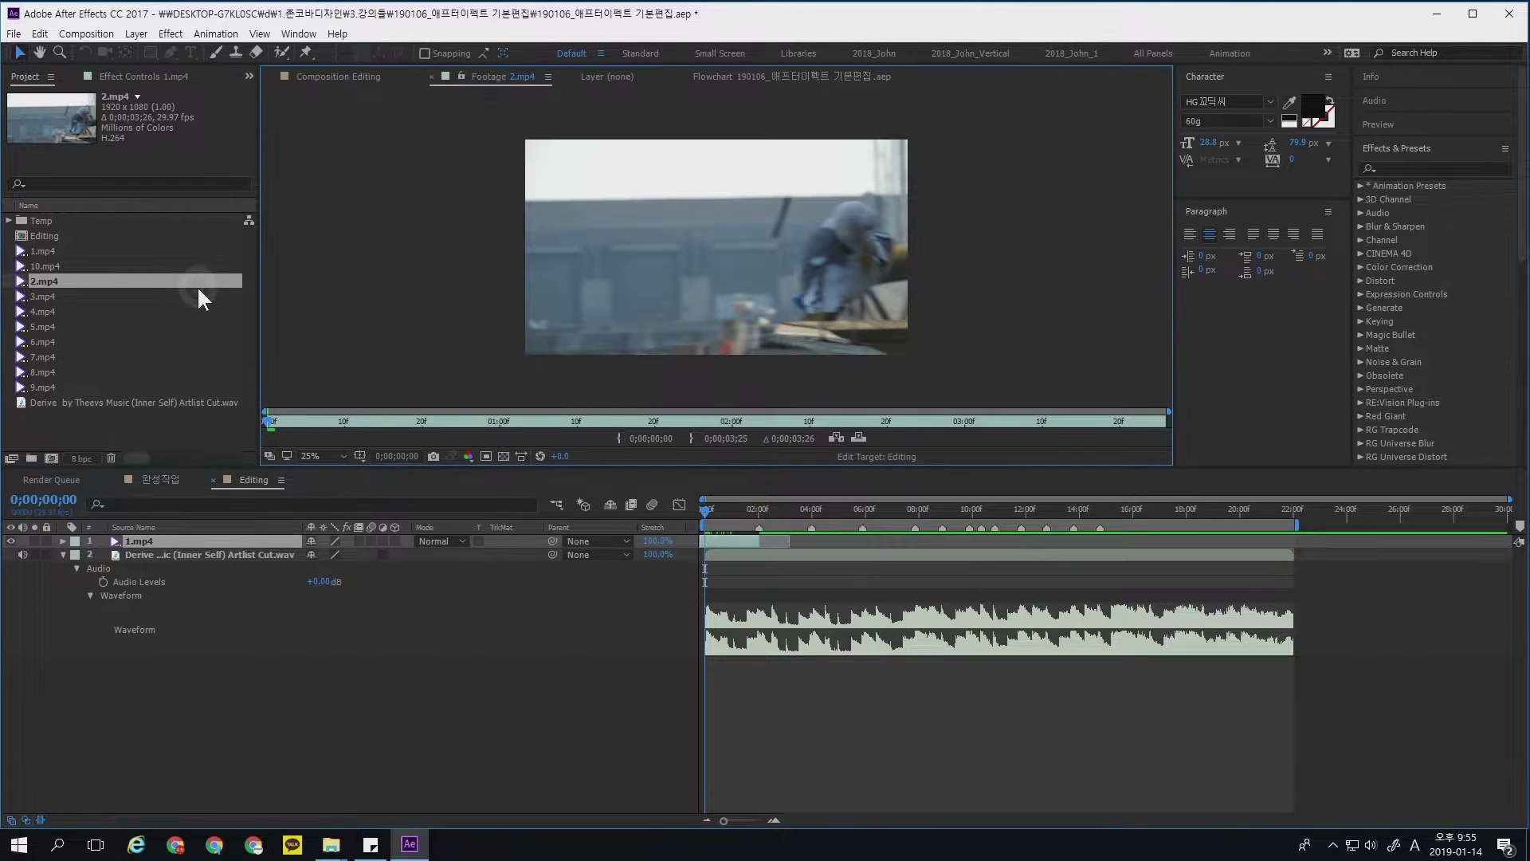
drag(695, 413, 561, 407)
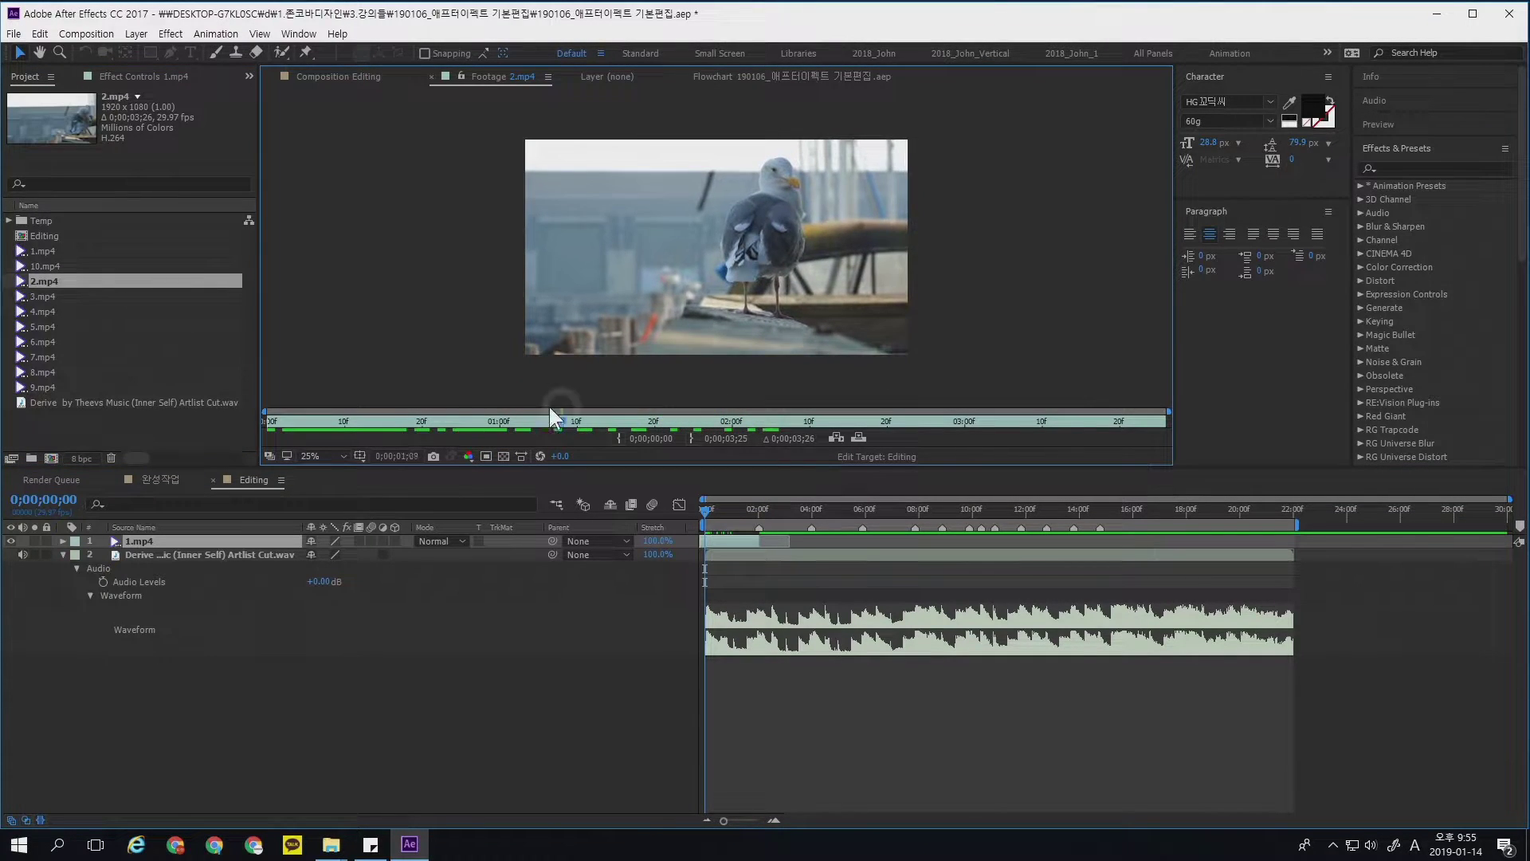
key(Page_Up)
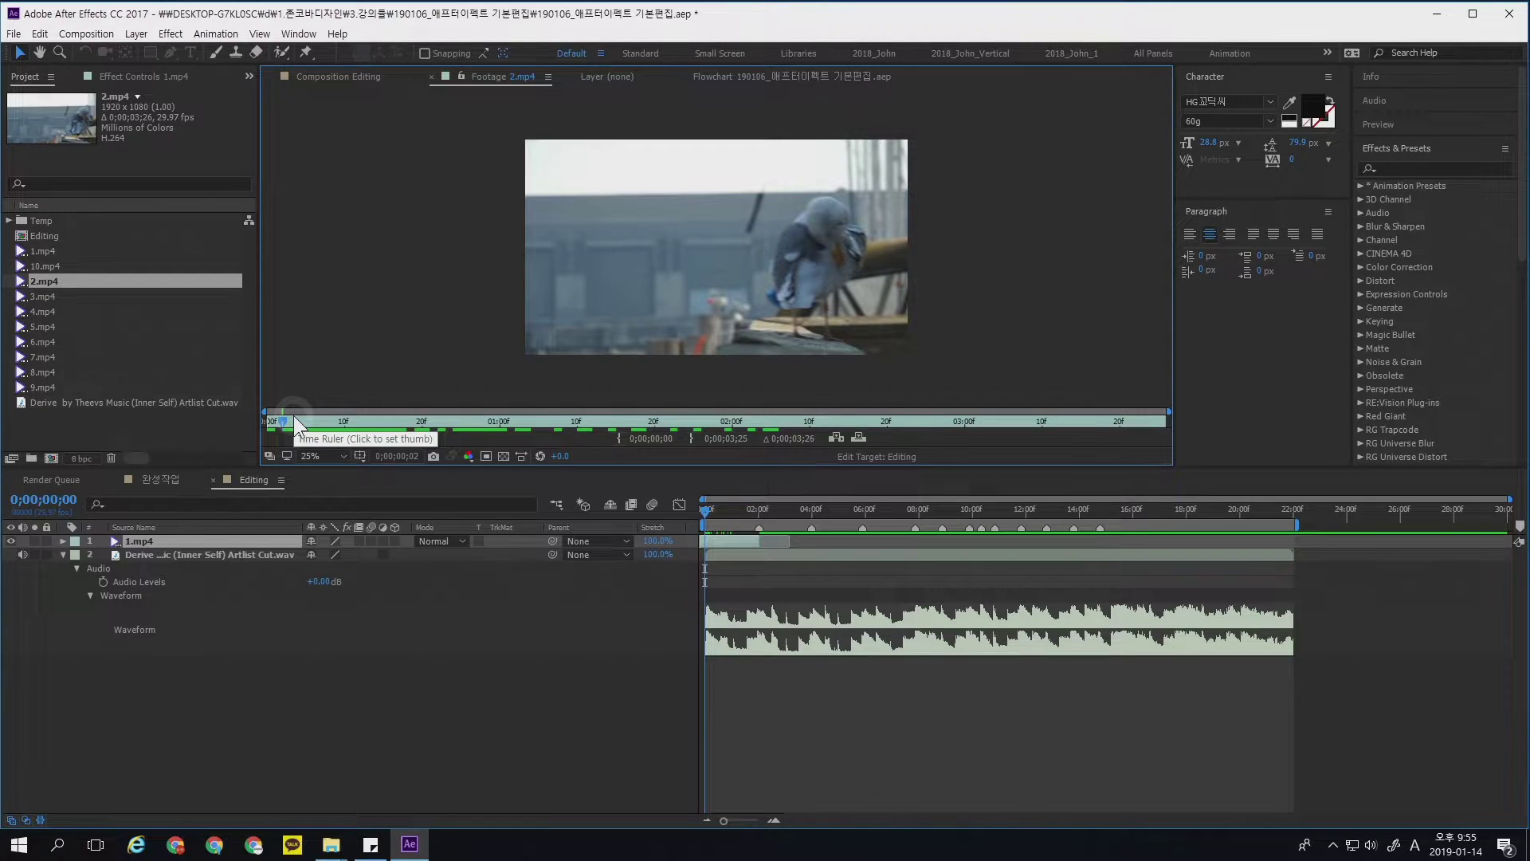
key(KP_0)
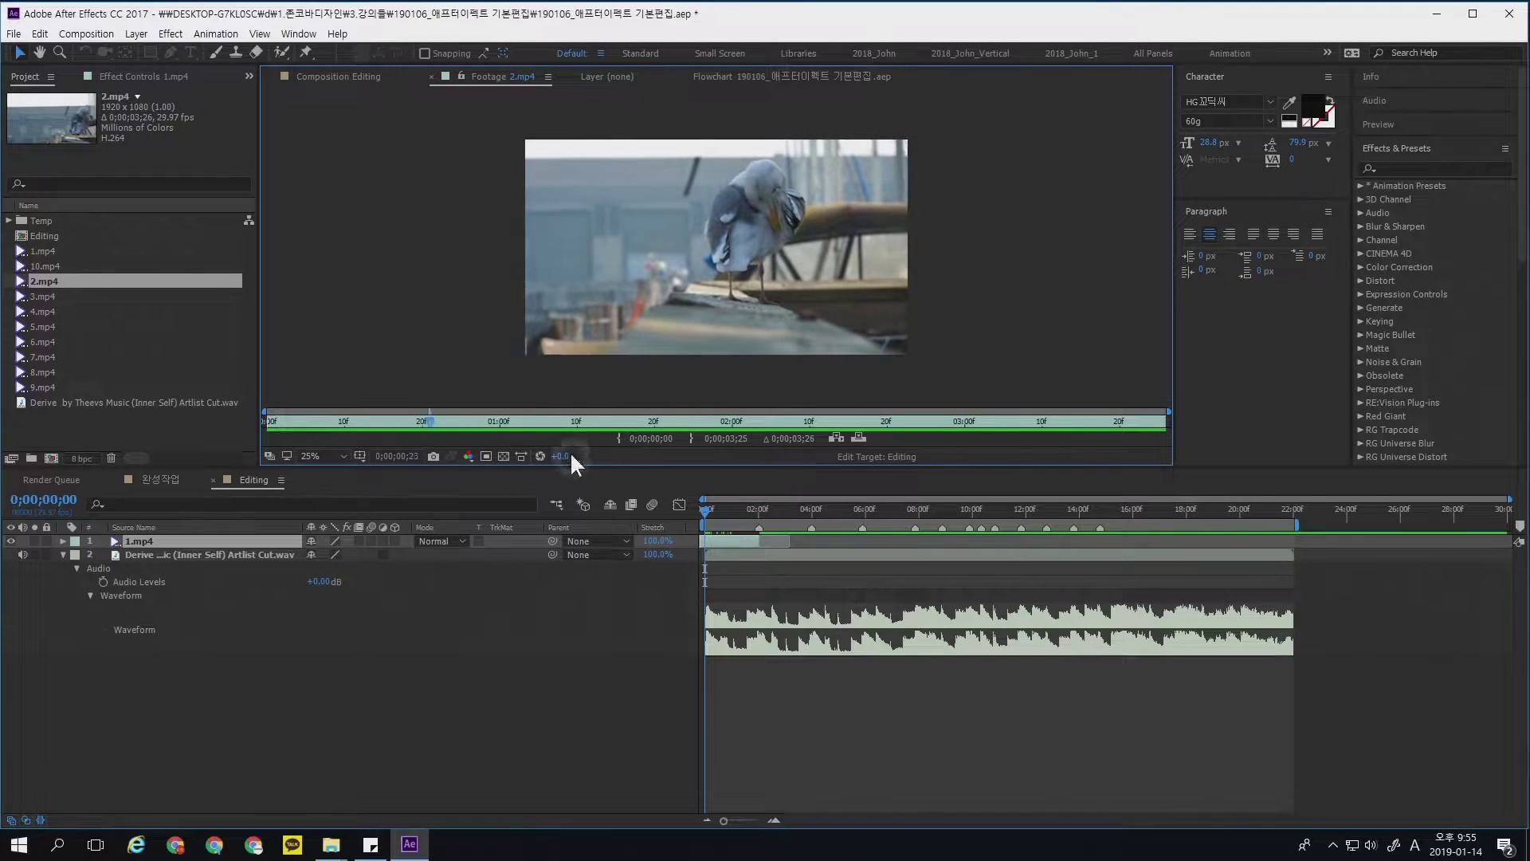
drag(578, 418, 491, 438)
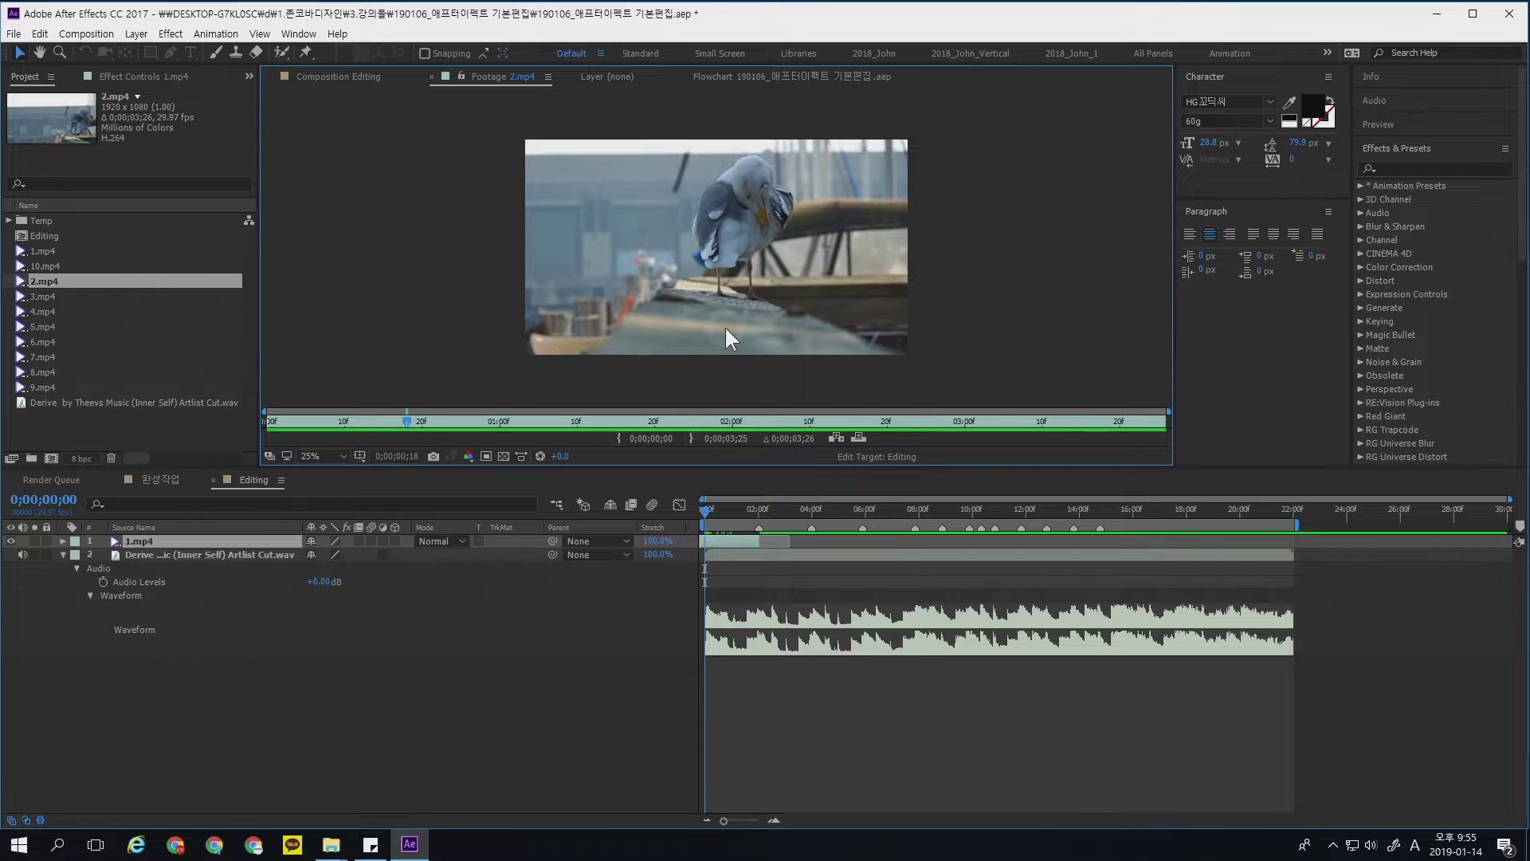
key(space)
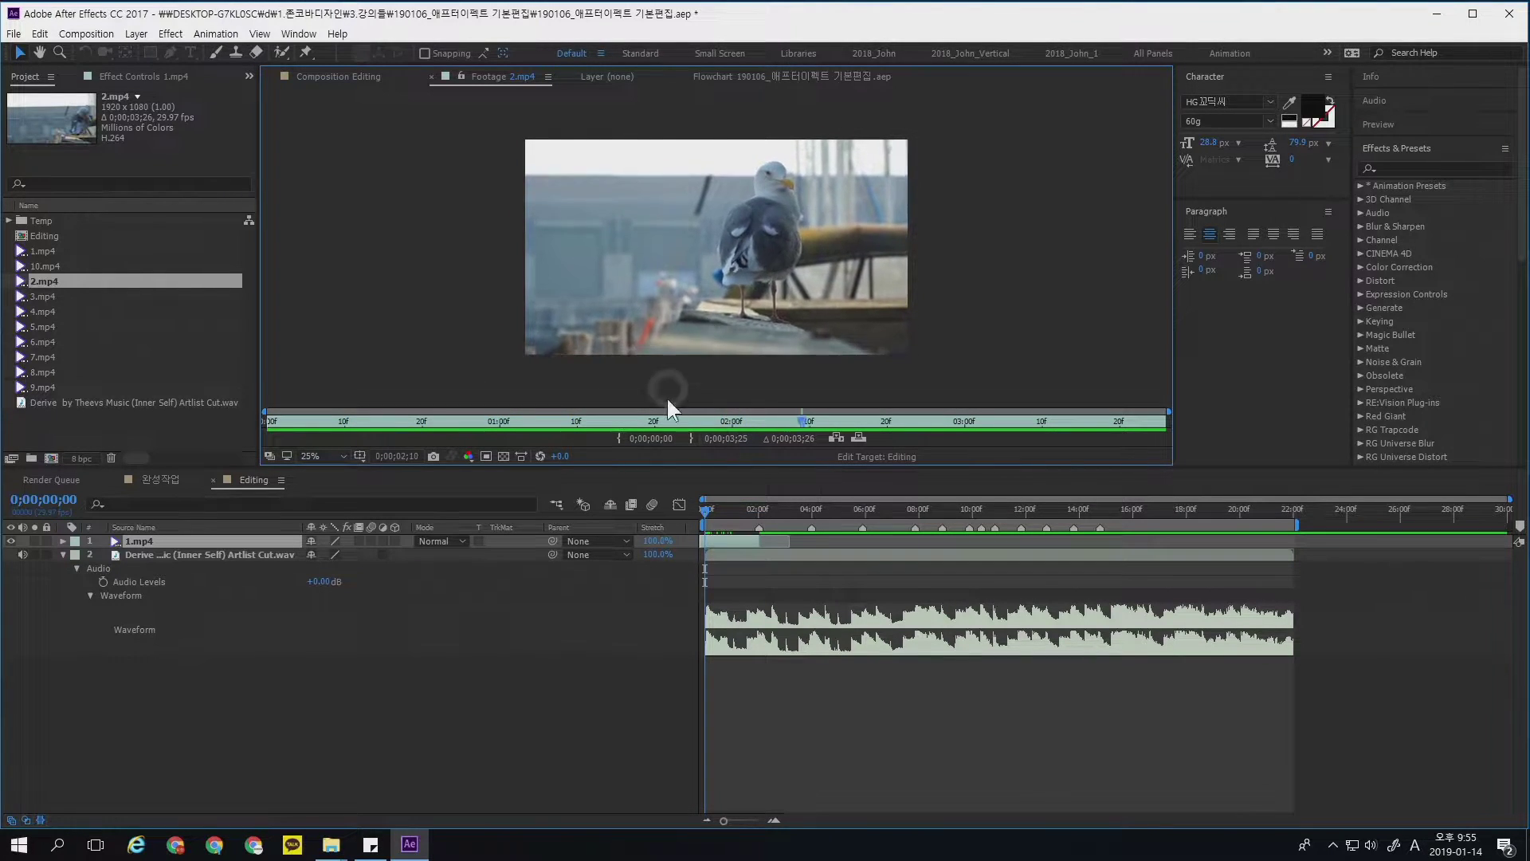
- Set the 2.mp4 footage's in point to 0;00;01;20 and its out point to 0;00;03;25
drag(744, 417, 653, 420)
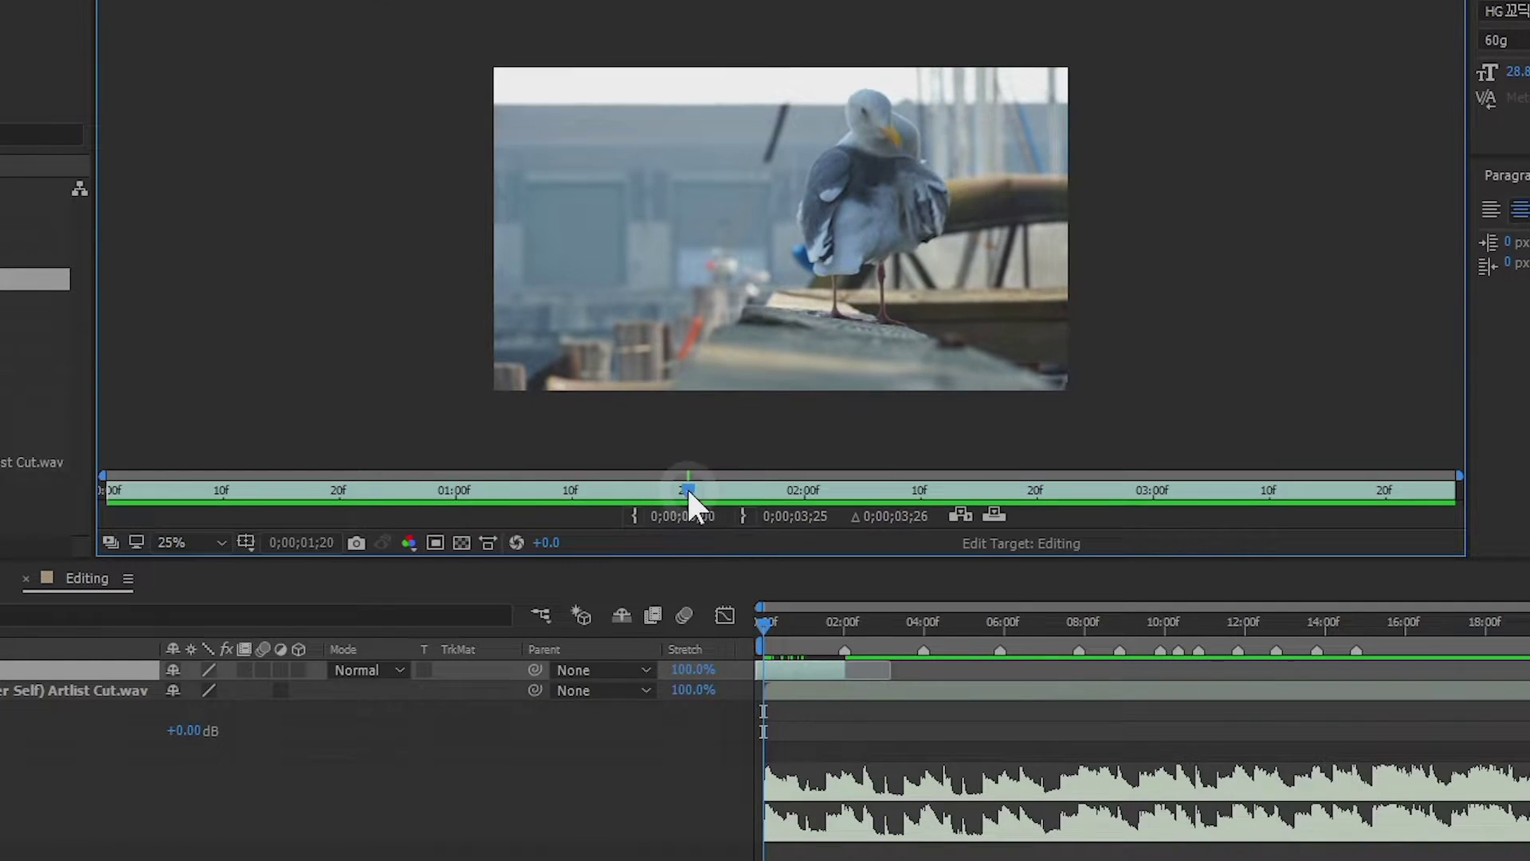
click(633, 516)
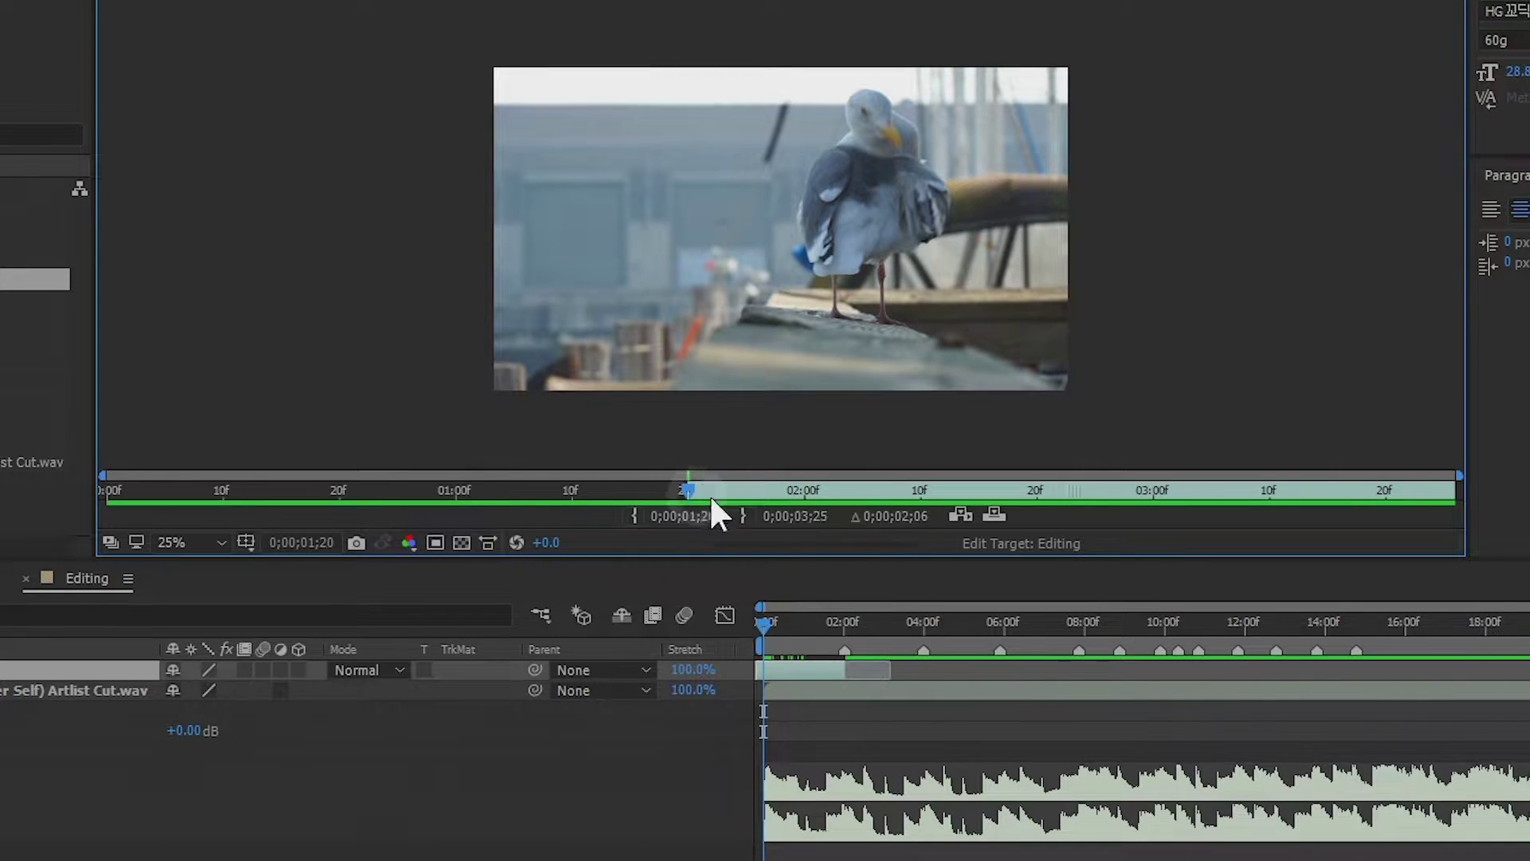
drag(693, 490, 1448, 499)
click(742, 517)
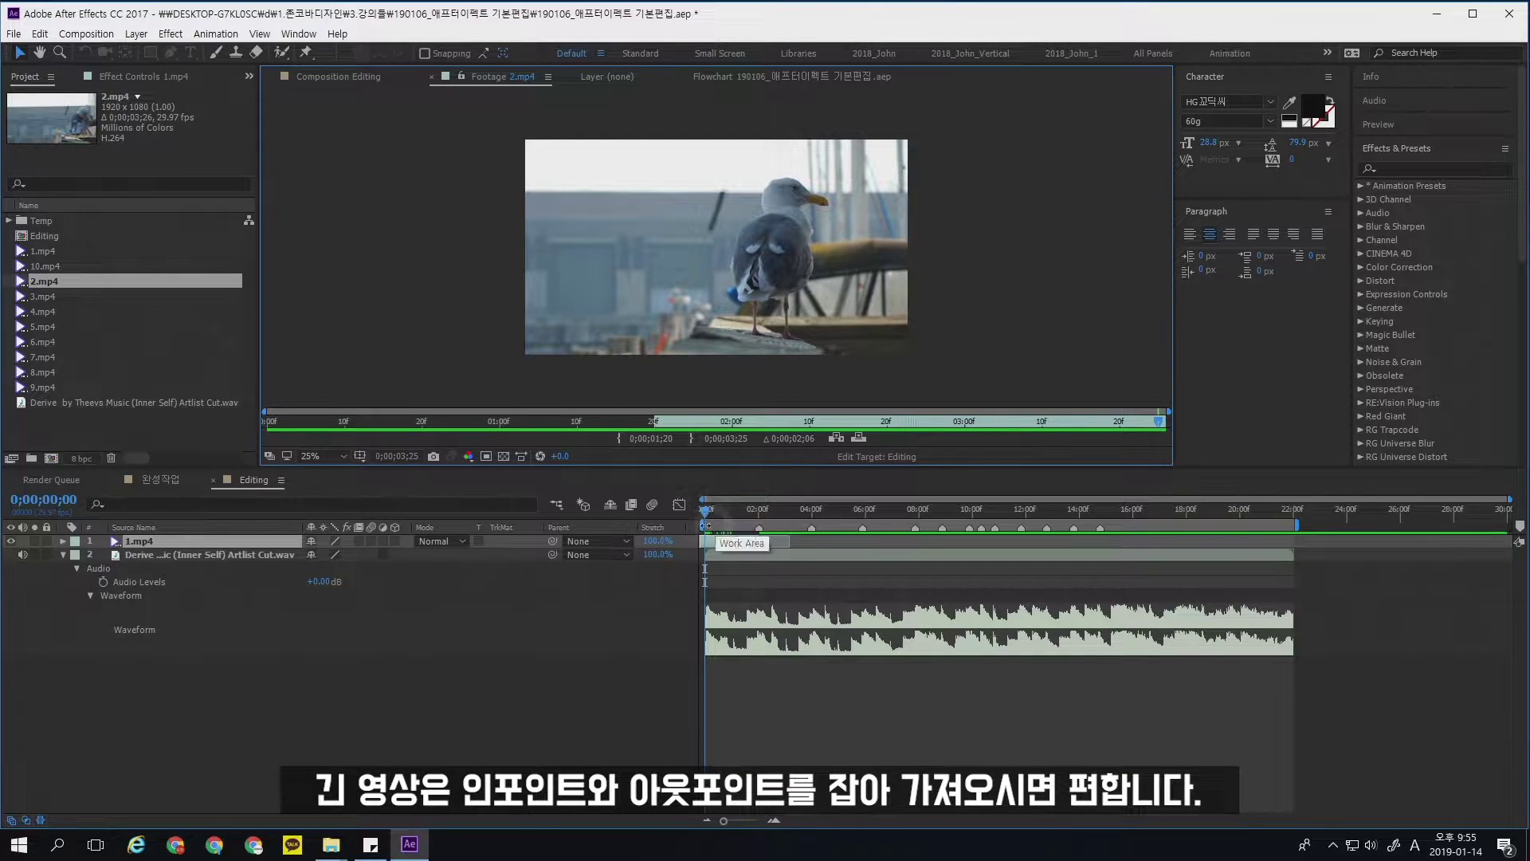
- Overlay the marked portion of 2.mp4 into the Editing composition and move its layer to start at the first marker, about 2 seconds
click(858, 436)
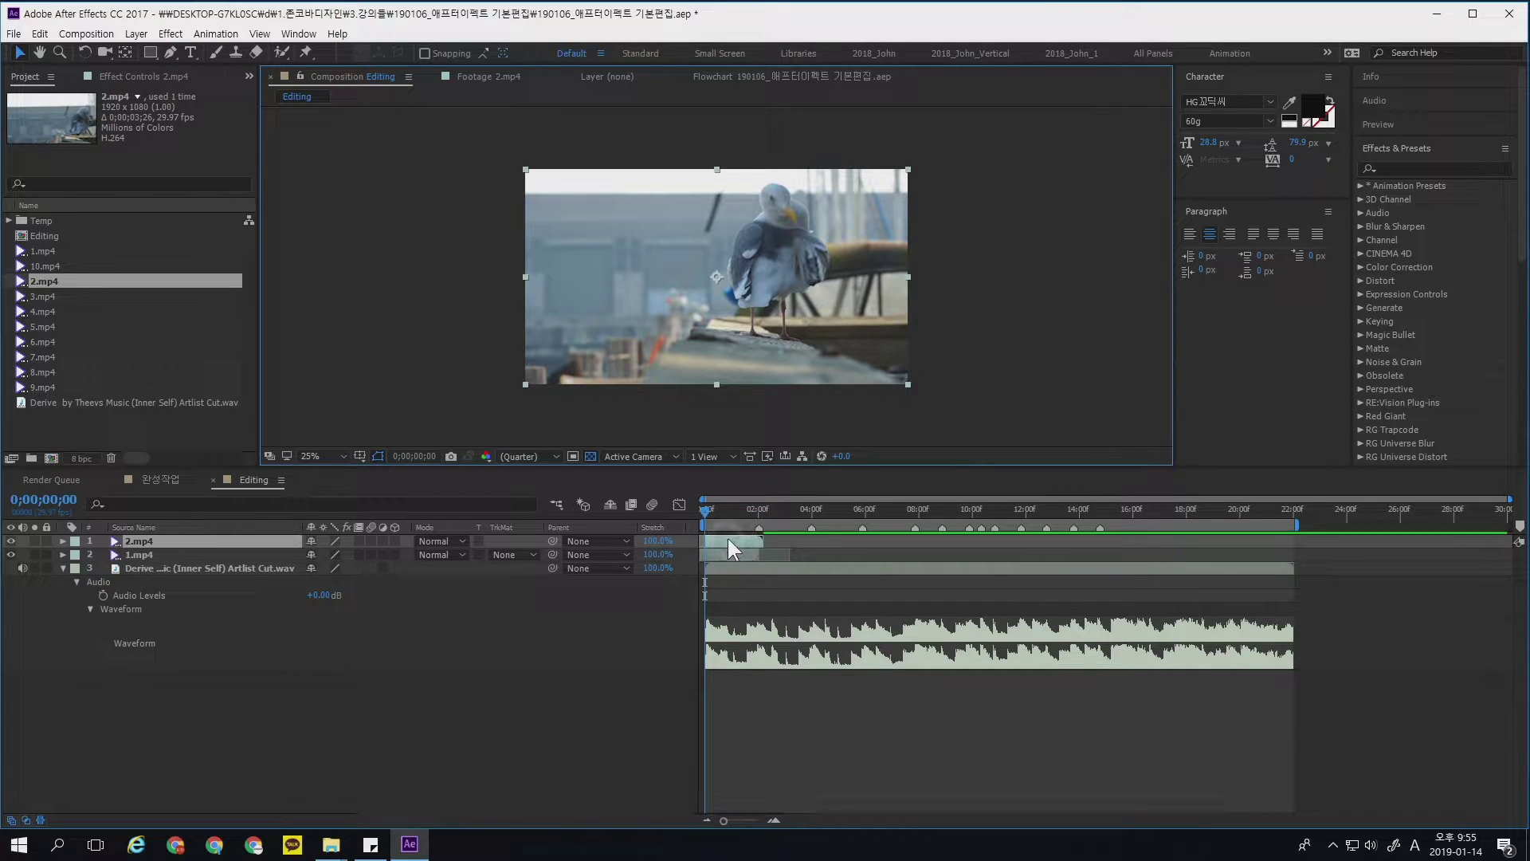
drag(727, 541, 768, 537)
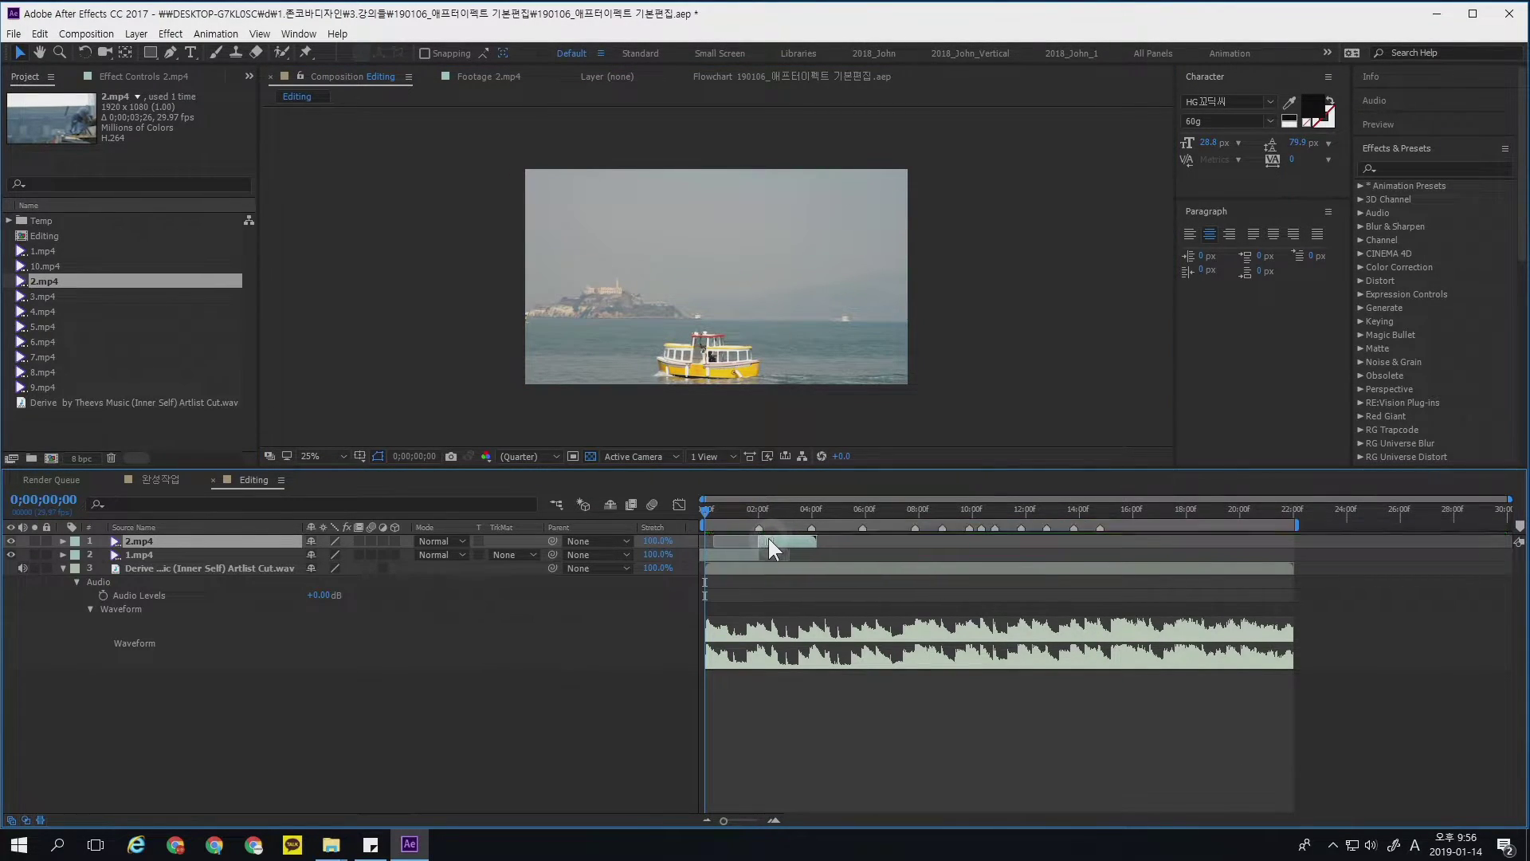
- Play the Editing composition from the start to check the cut from 1.mp4 to 2.mp4 against the music
click(757, 509)
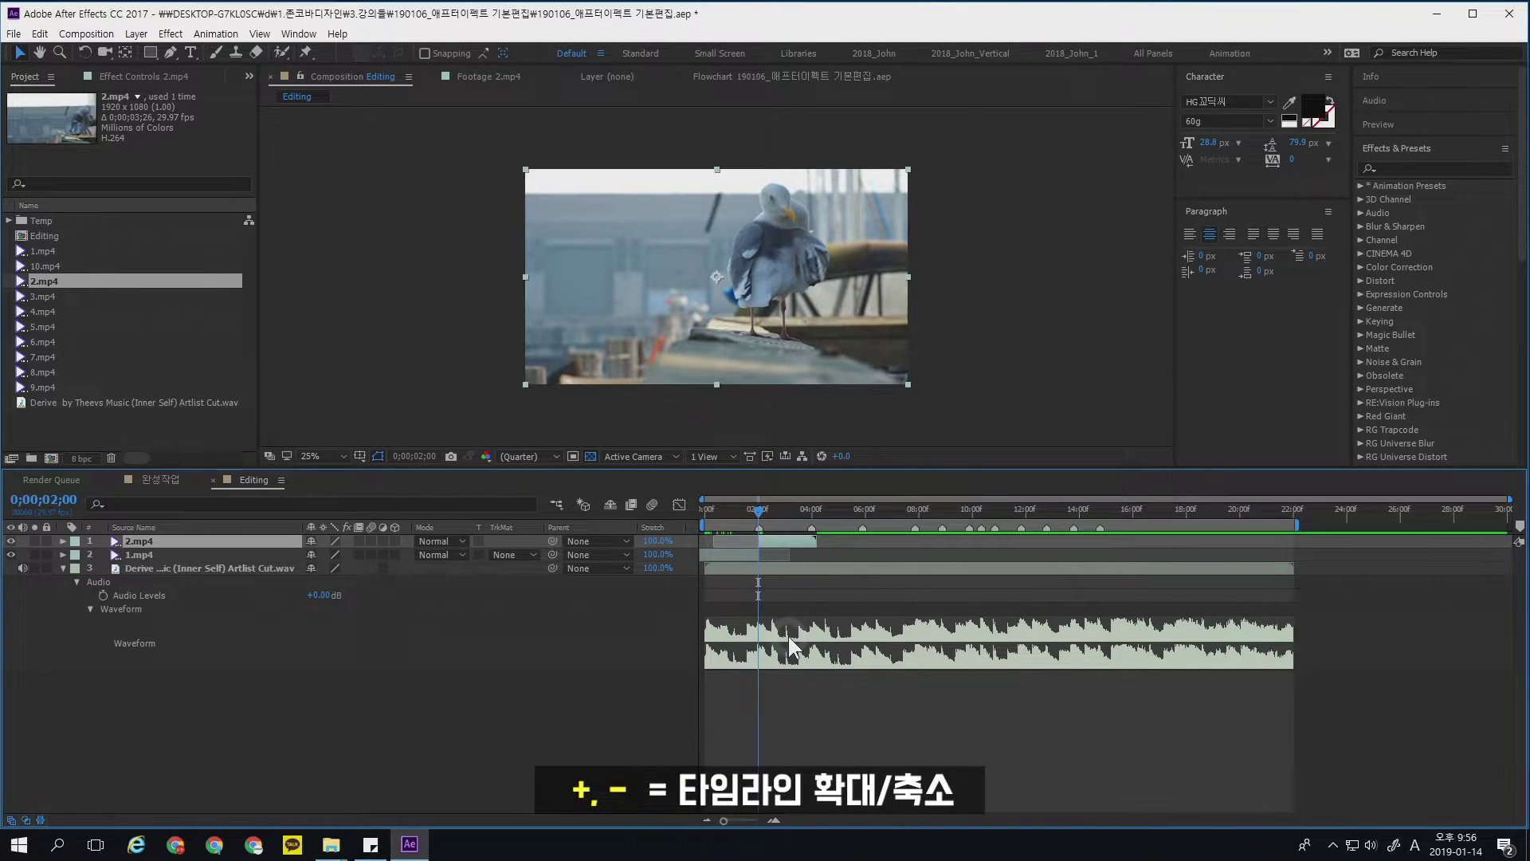
key(equal)
key(equal)
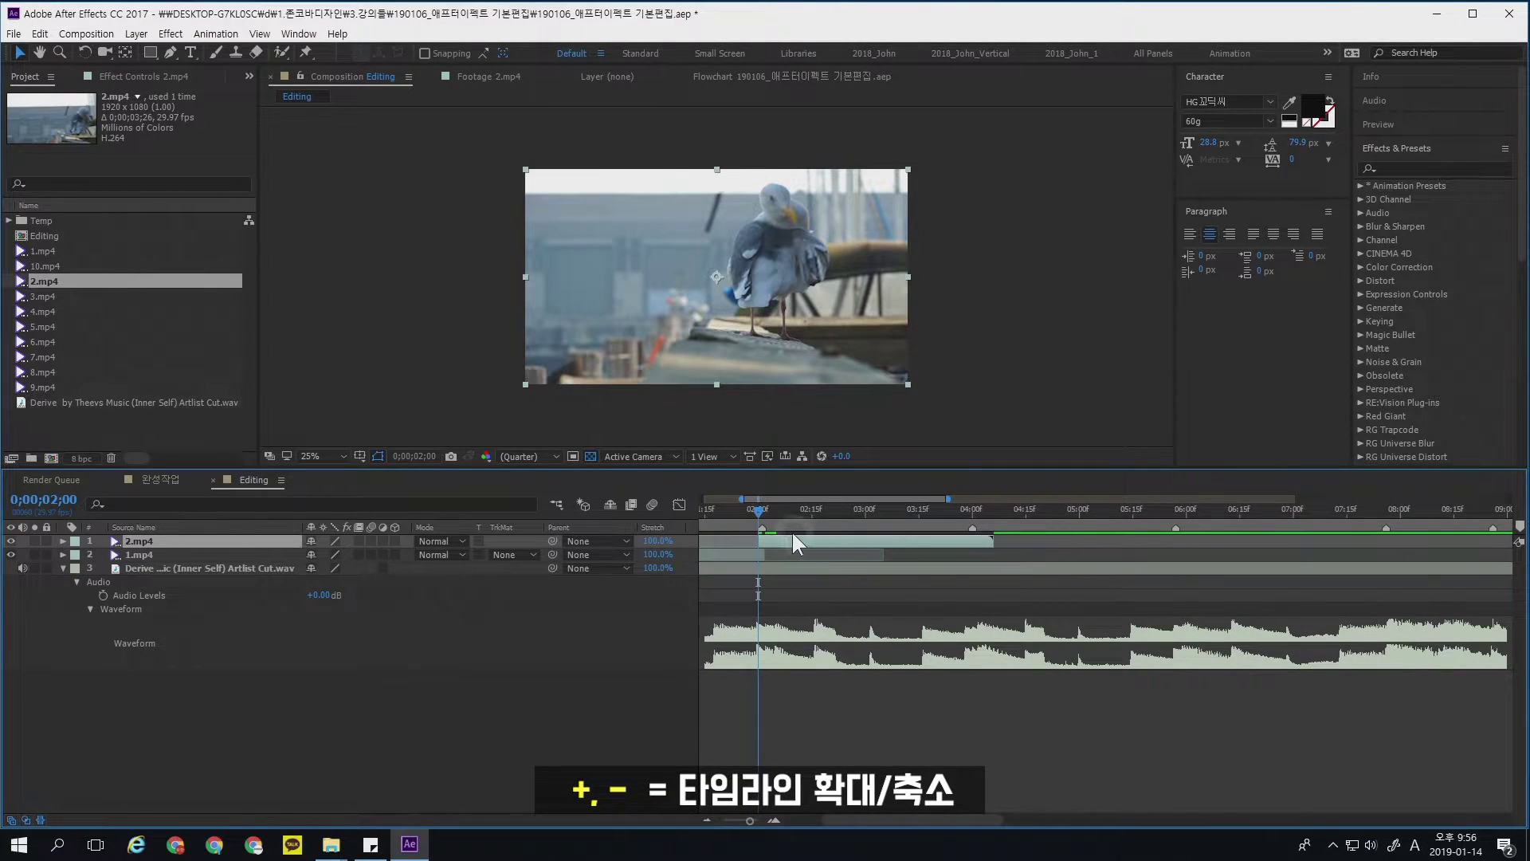
key(minus)
key(minus)
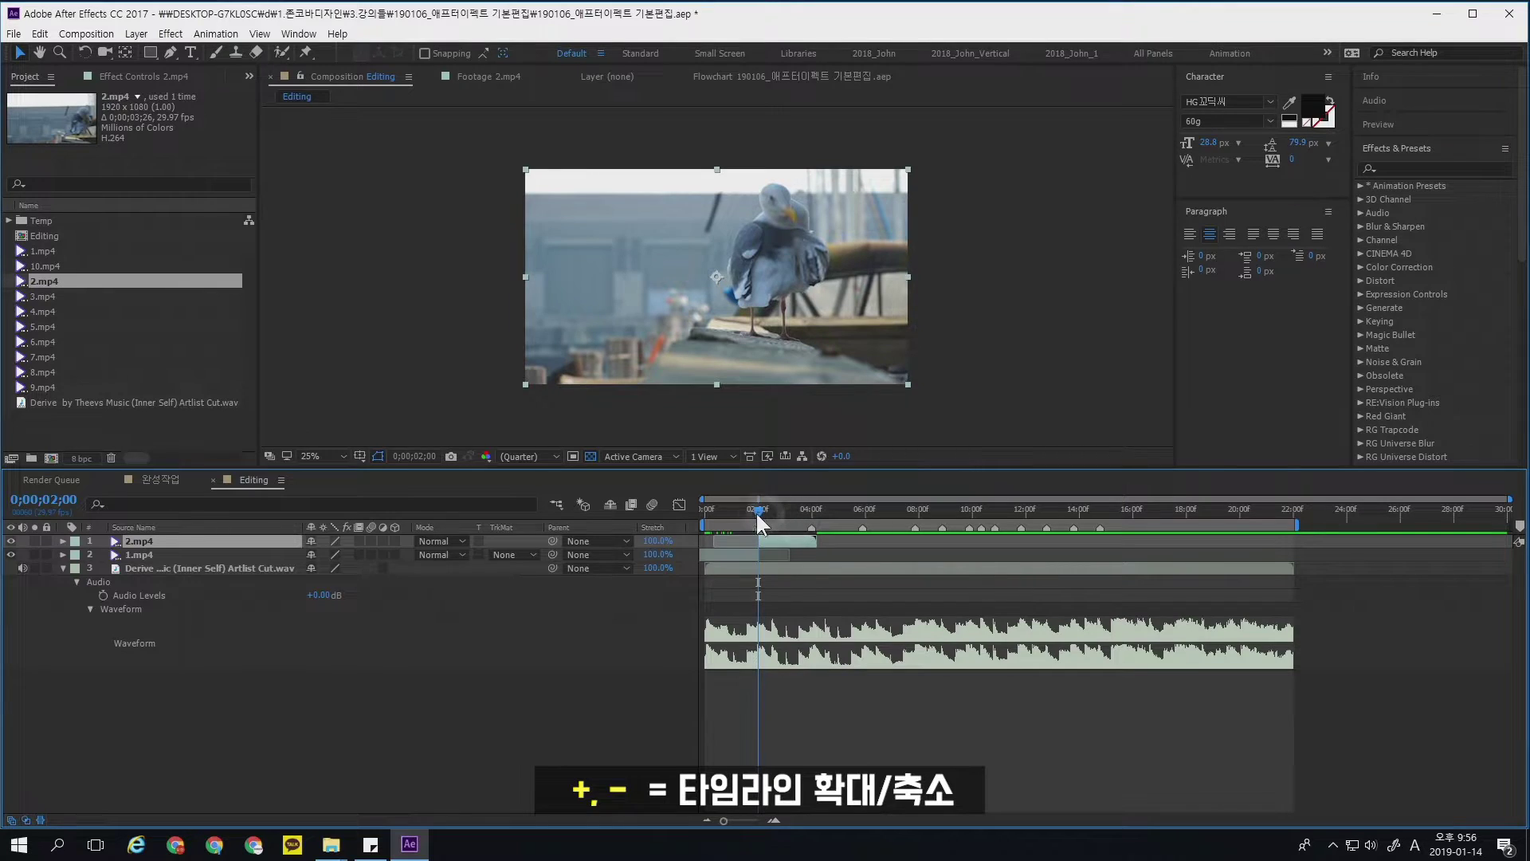
drag(752, 509, 704, 510)
drag(805, 512, 712, 531)
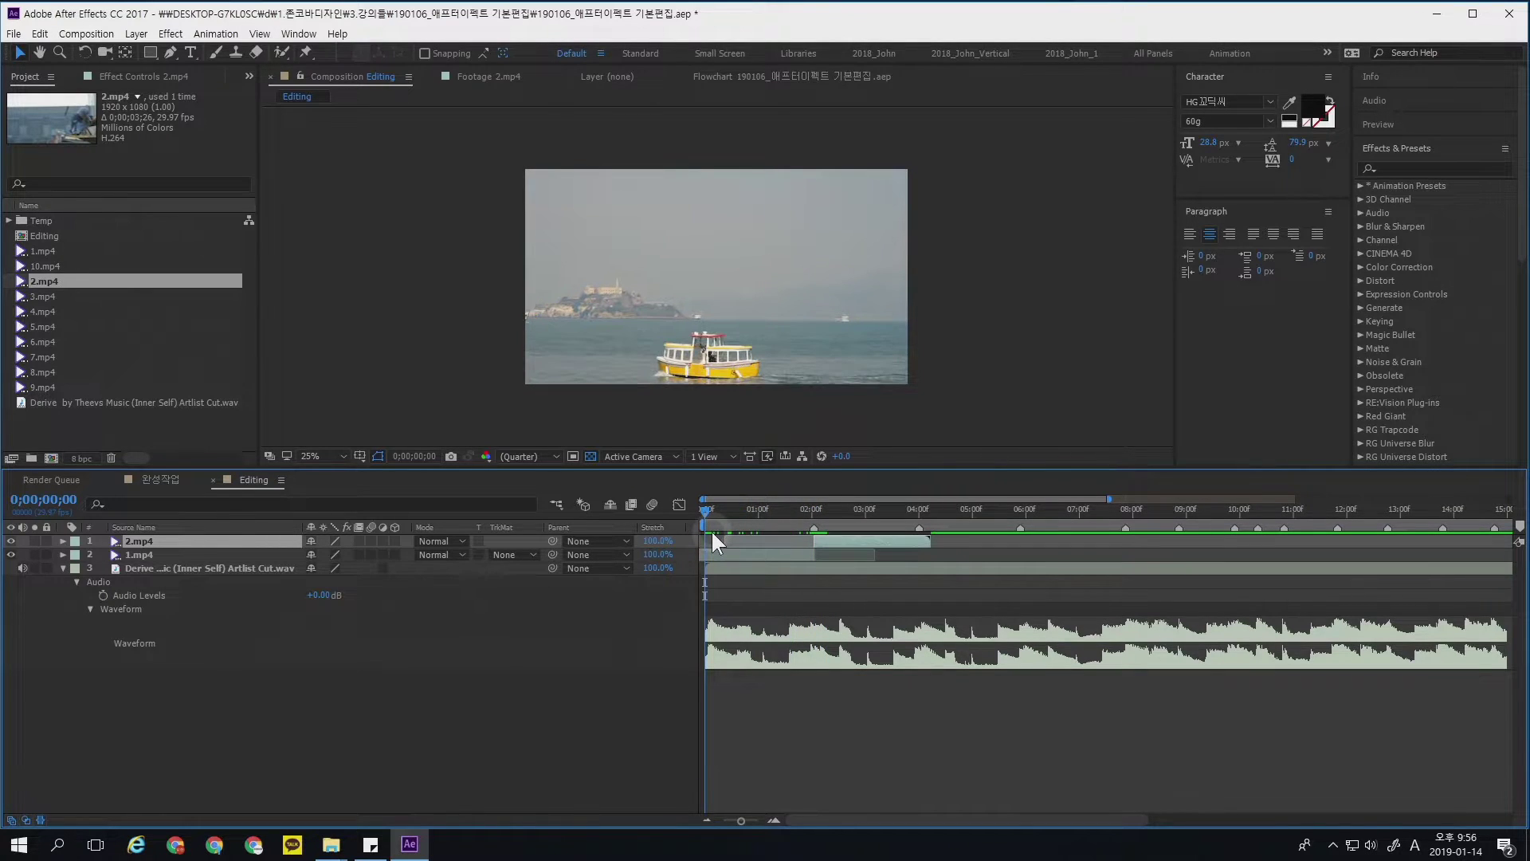
key(space)
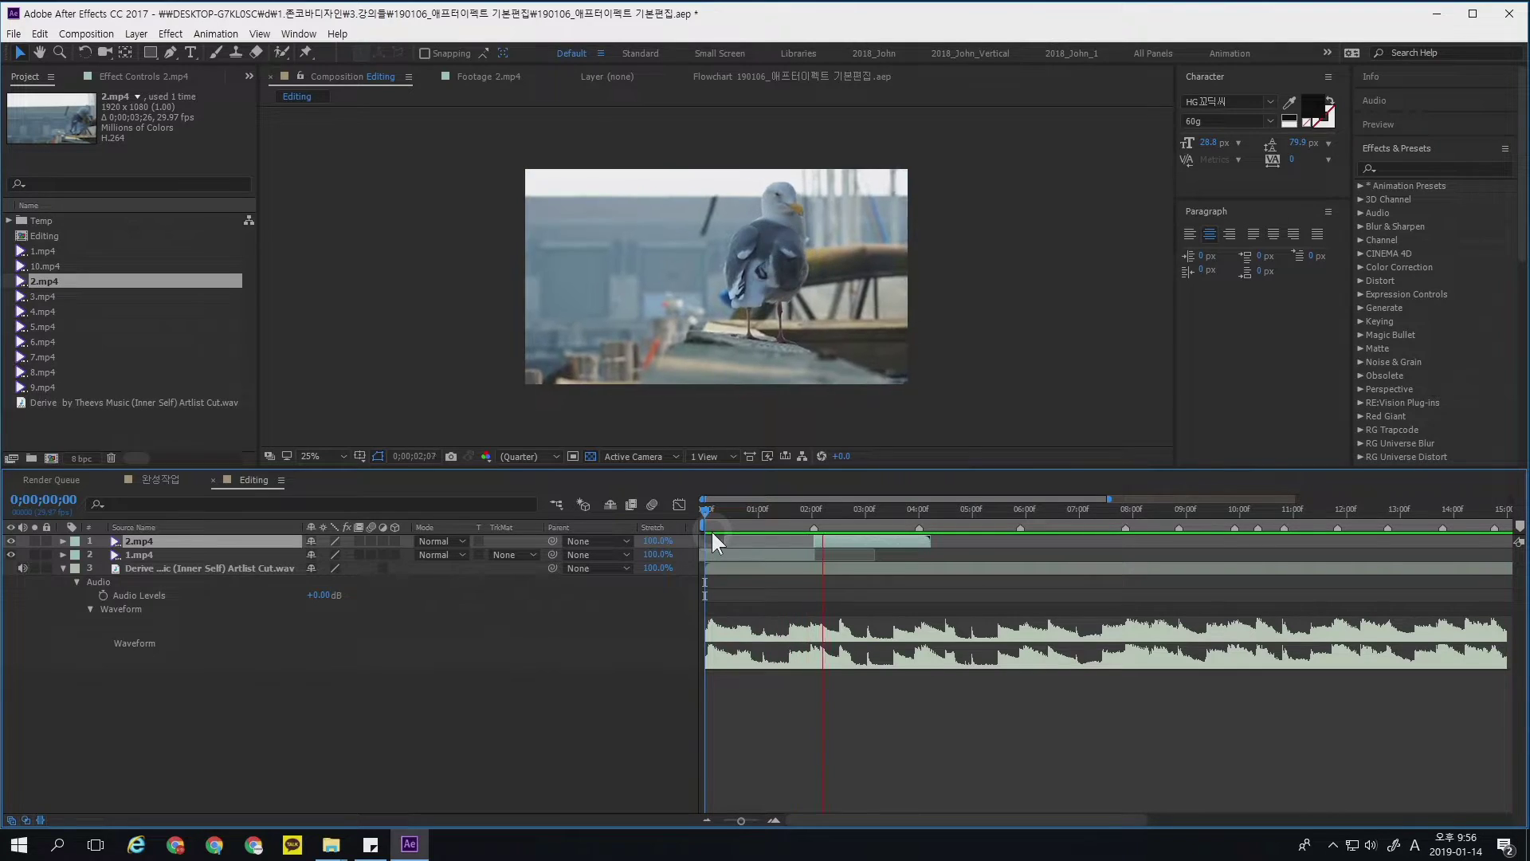
key(space)
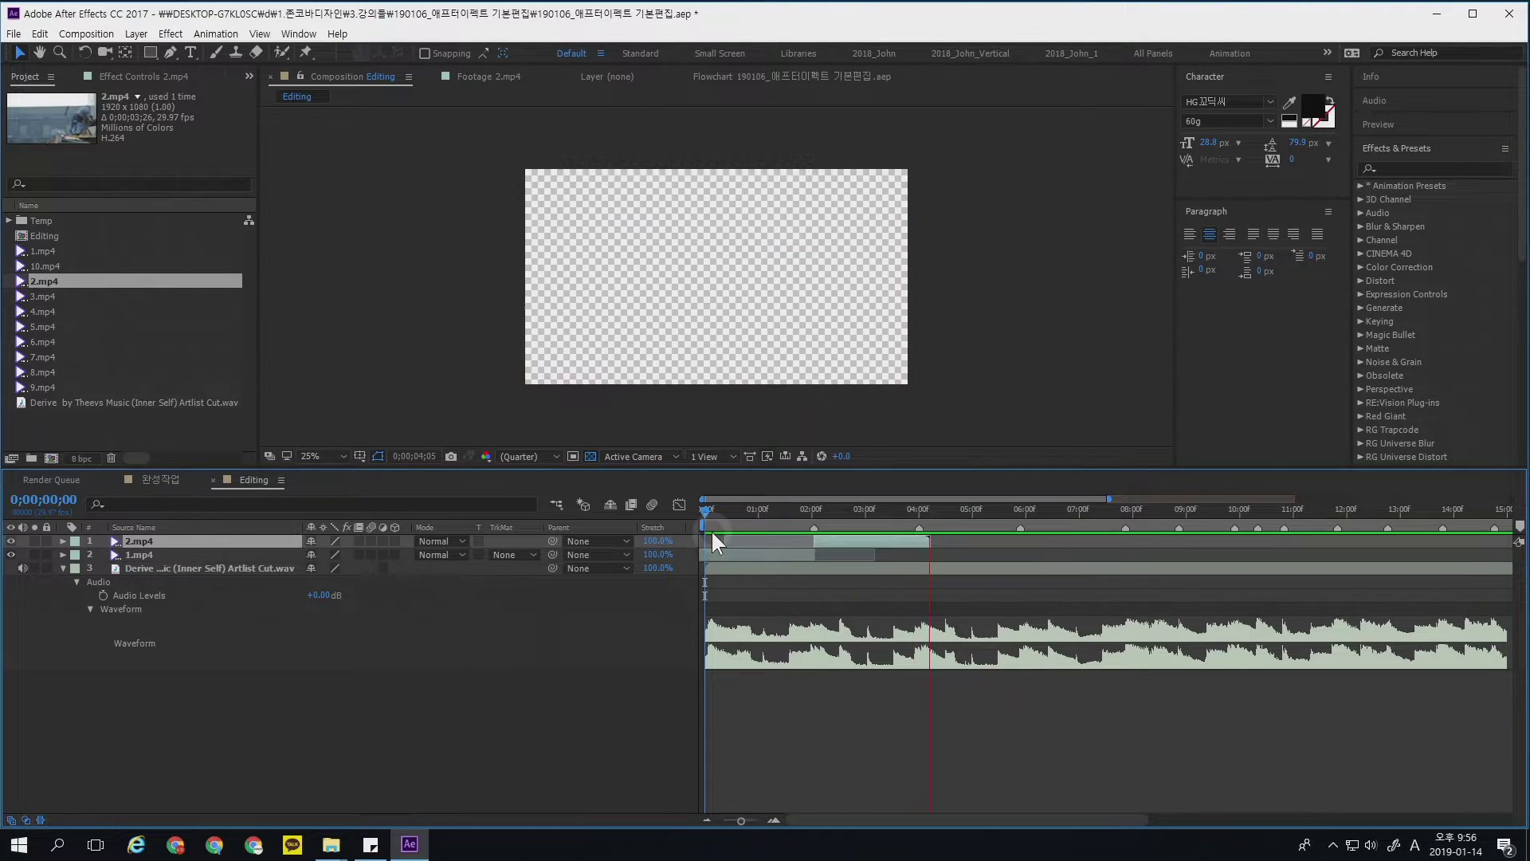
- Add 3.mp4 to the Editing composition as the top layer and slide it to span the second and third markers
click(883, 508)
drag(139, 295, 256, 535)
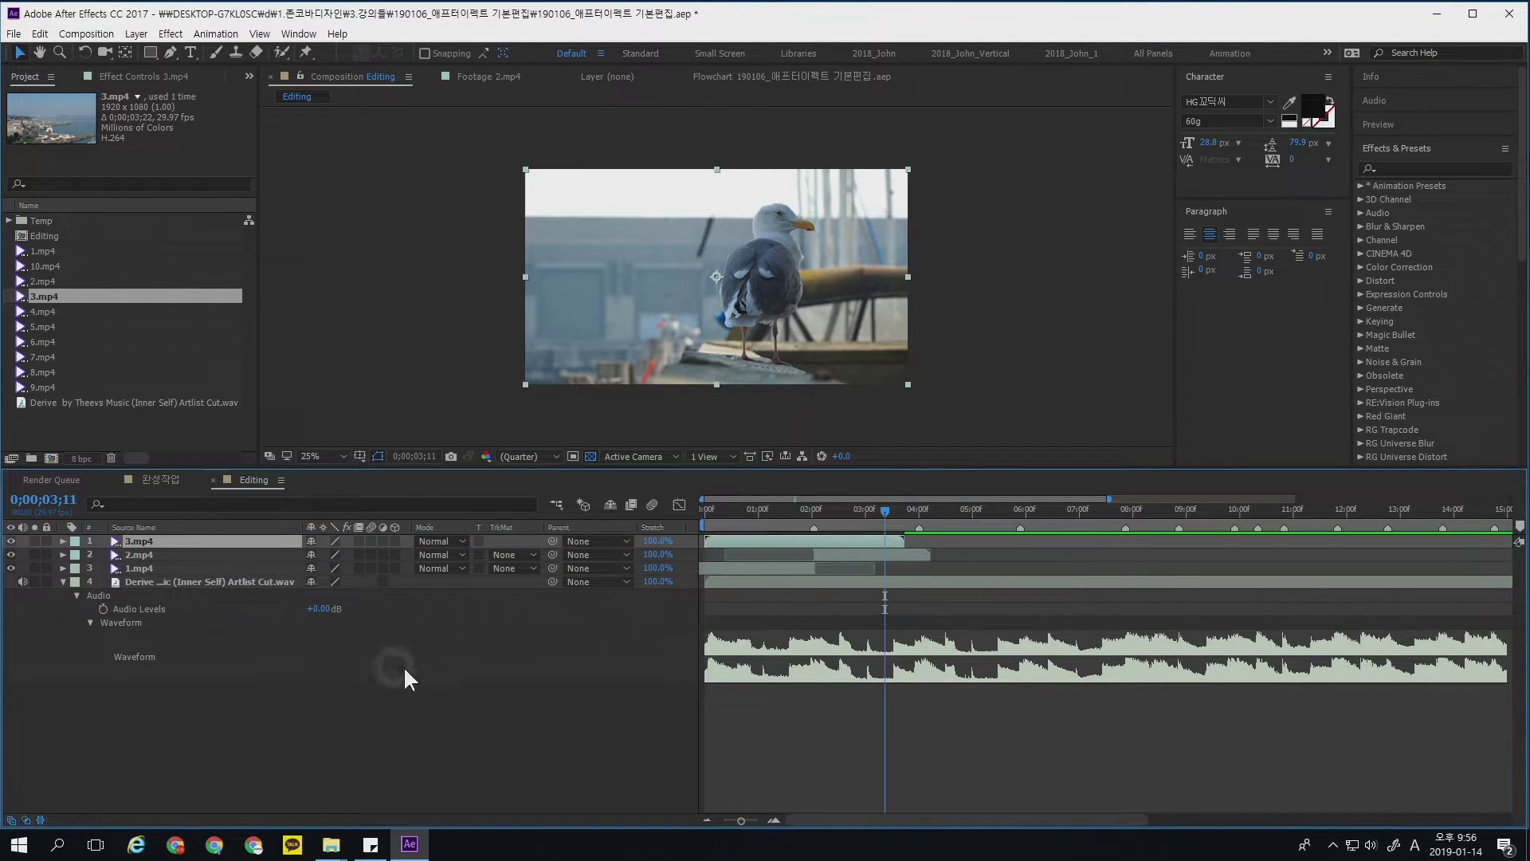
drag(817, 539, 942, 515)
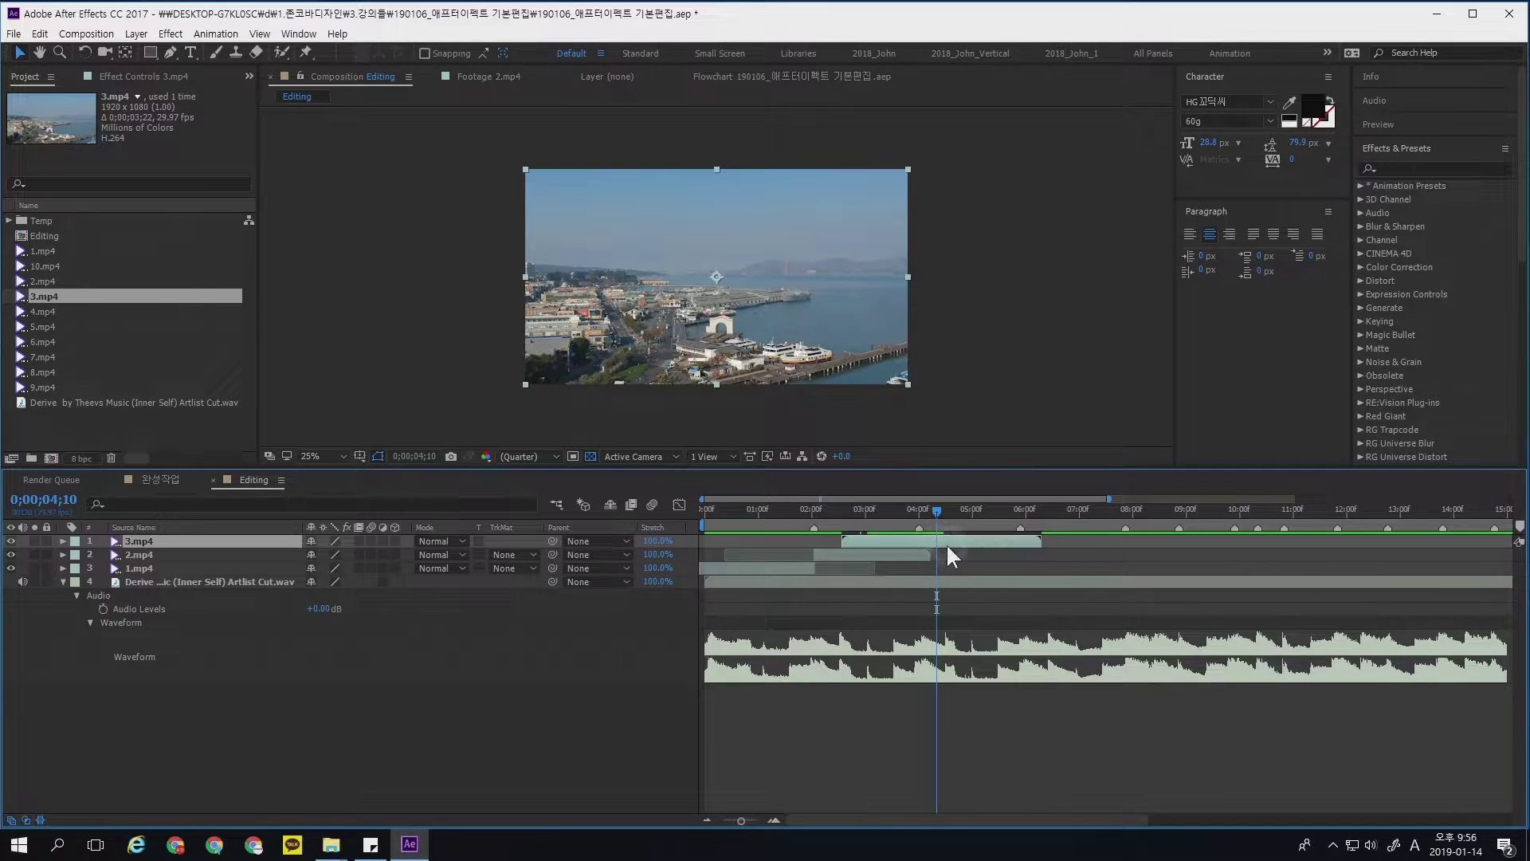
- Trim the 3.mp4 layer so it starts at the second marker, 0;00;04;00, and ends at the third marker, about 0;00;05;28
mouse_move(883, 542)
mouse_down()
mouse_move(849, 543)
mouse_move(921, 537)
mouse_move(869, 546)
mouse_up()
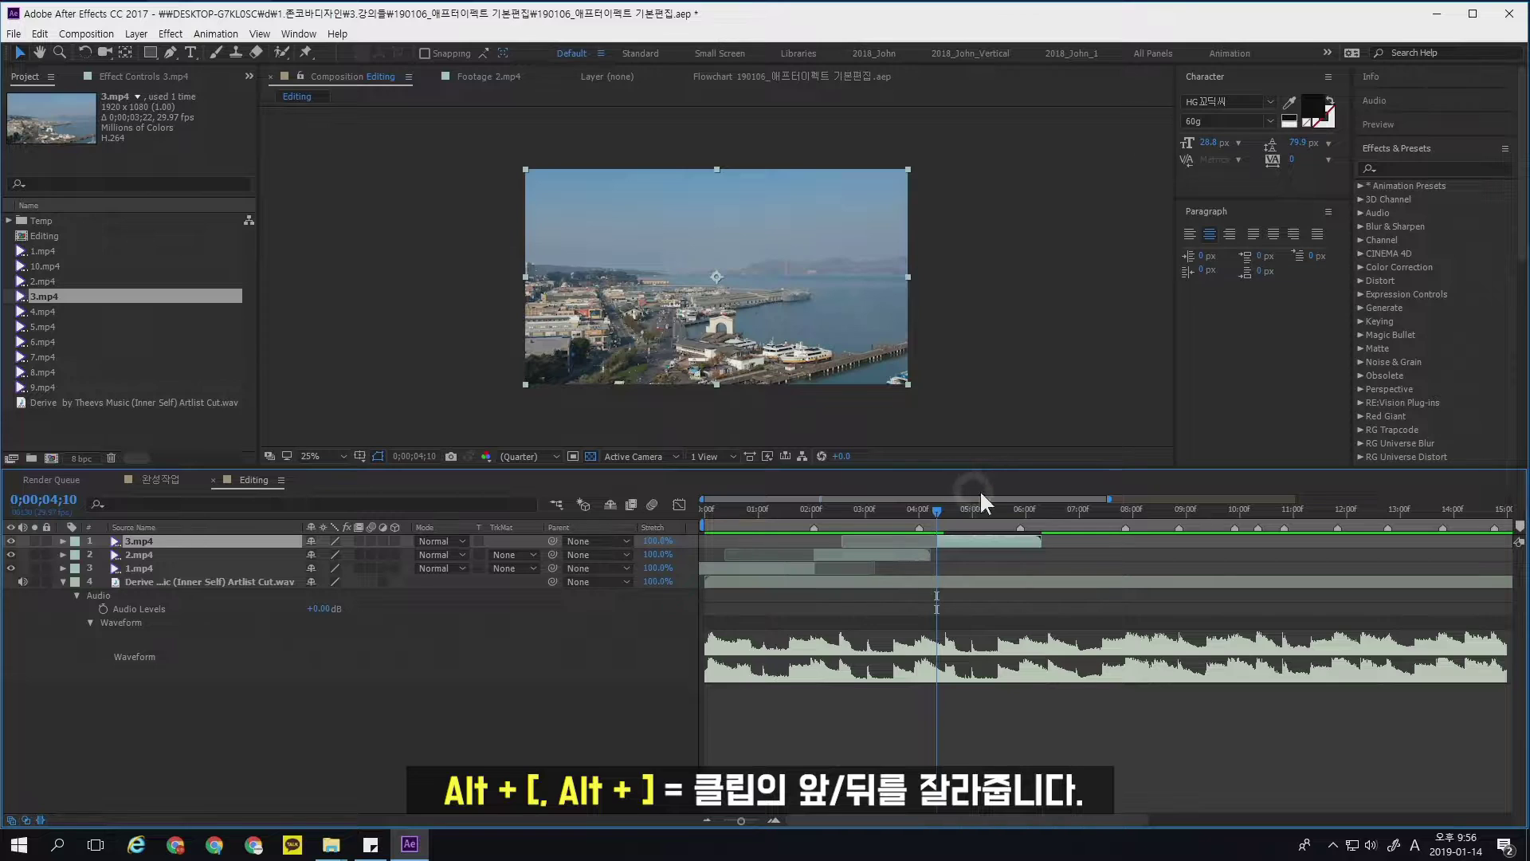
drag(973, 512, 997, 511)
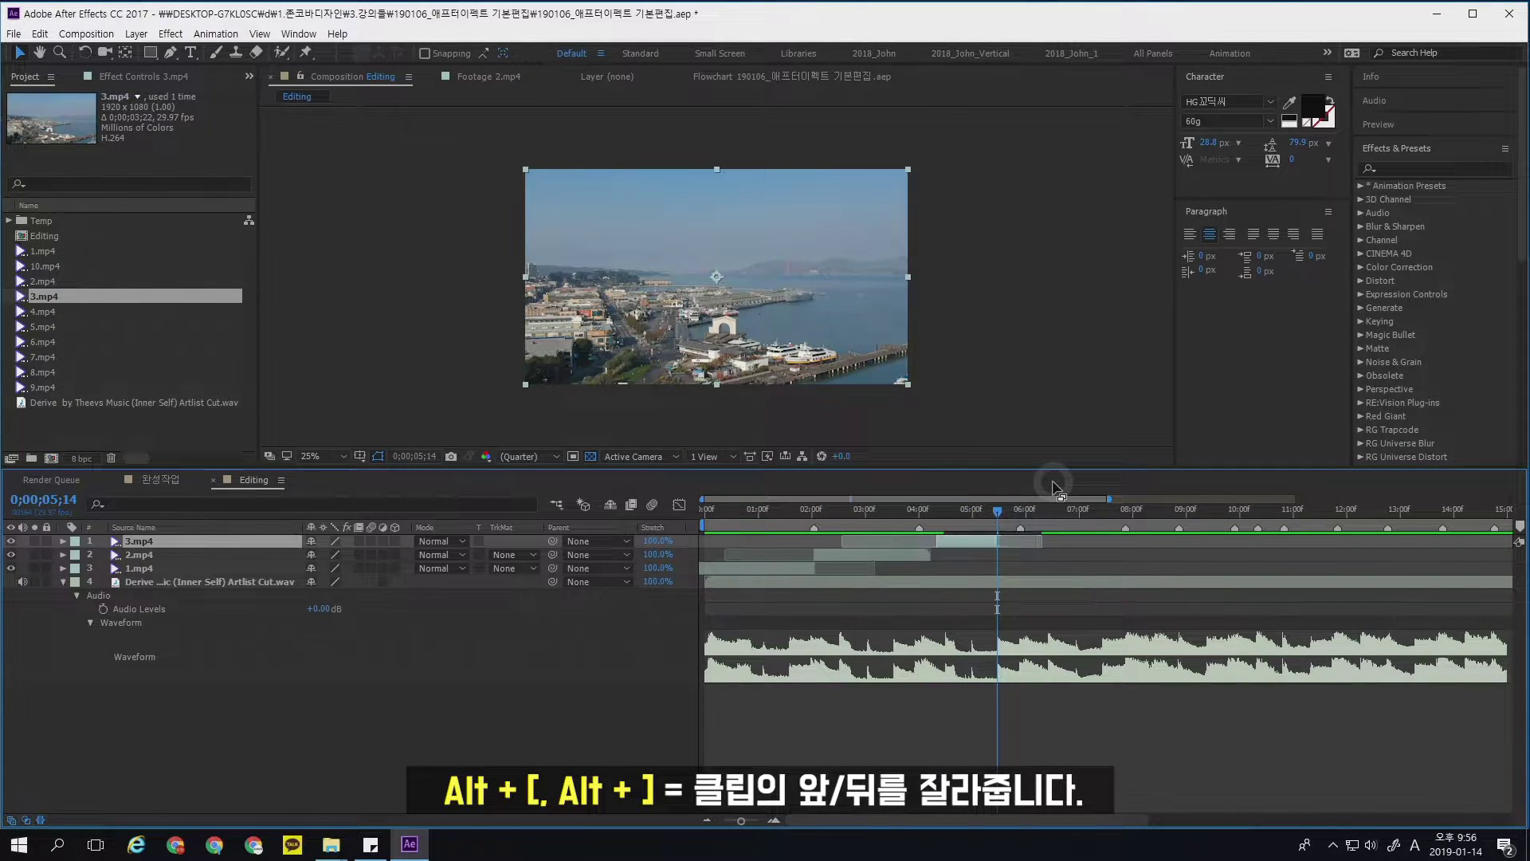
drag(1006, 543, 1021, 543)
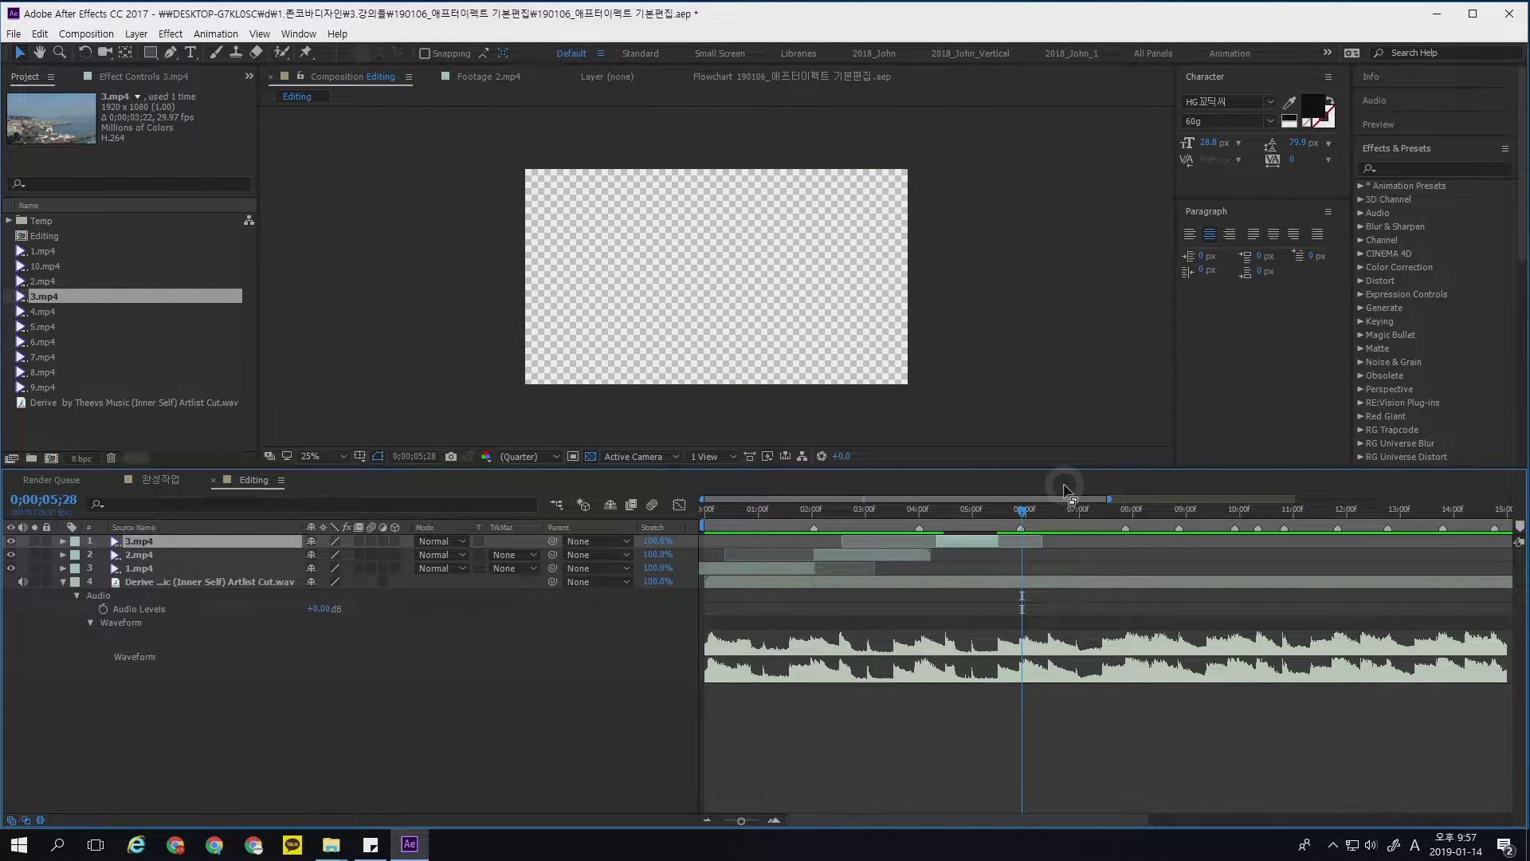
click(919, 510)
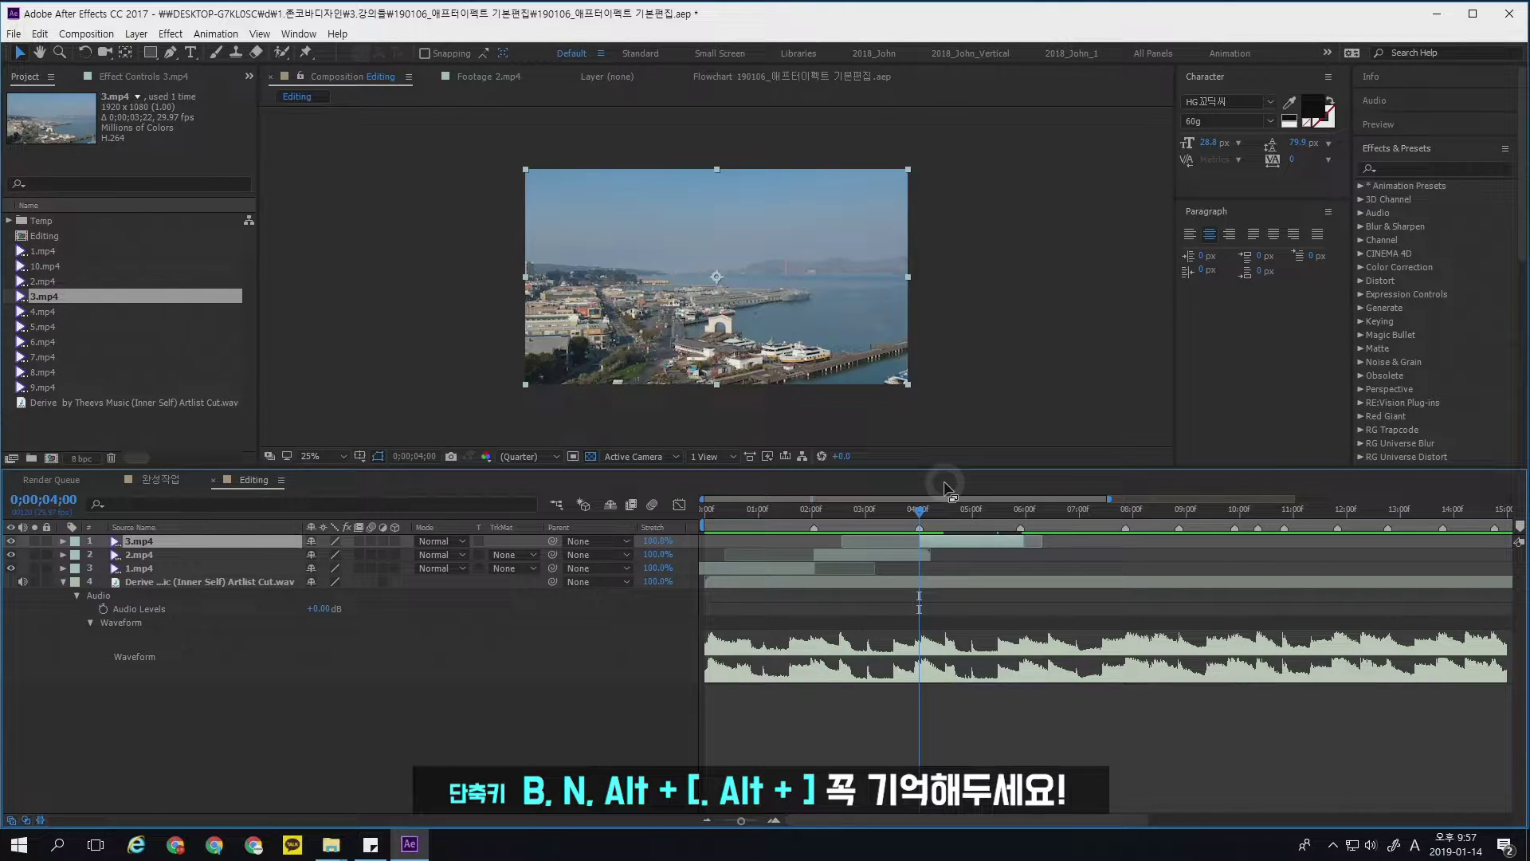
click(943, 541)
- Preview 4.mp4, add it as the top layer, and move it to start at the third marker, about 0;00;05;27
double_click(197, 310)
drag(287, 409, 660, 413)
drag(208, 311, 271, 539)
drag(739, 539, 1054, 561)
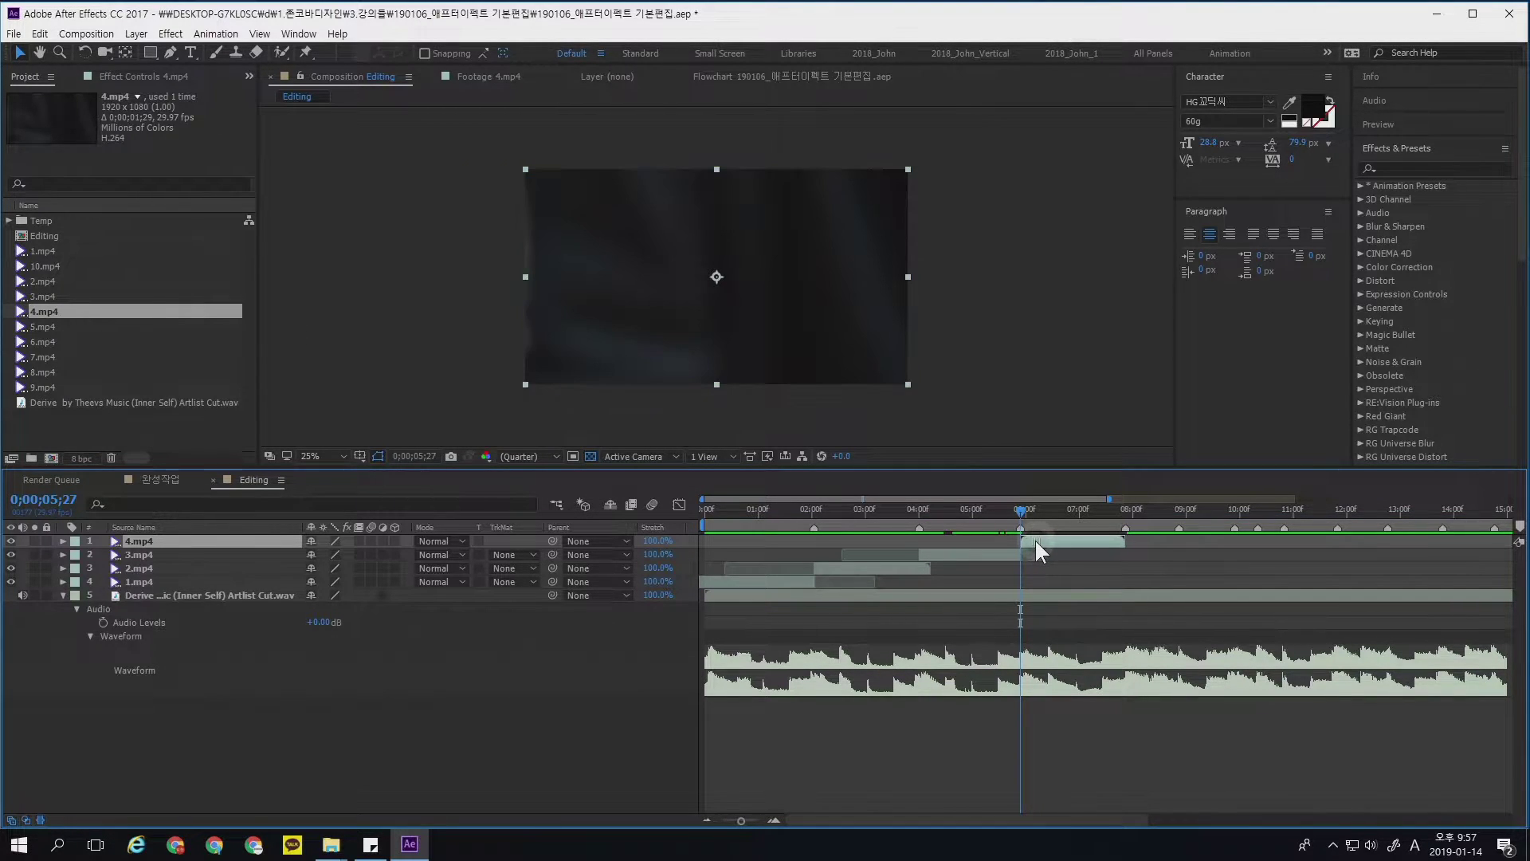
drag(1021, 508, 1122, 534)
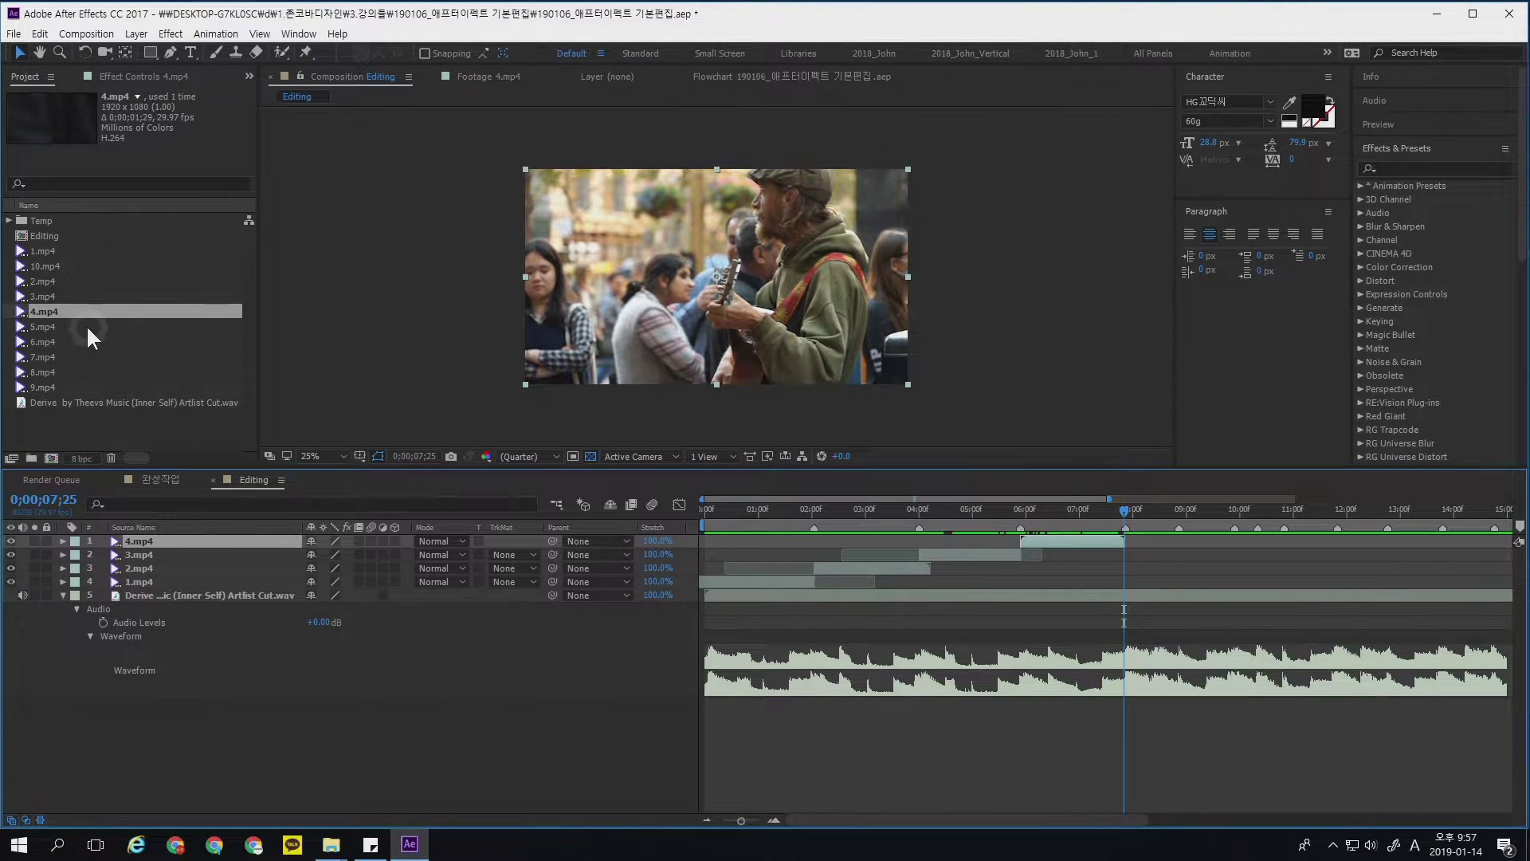
- Preview 5.mp4 in the Footage viewer, add it above 4.mp4, and slide the layer across the fourth and fifth markers
double_click(111, 326)
click(321, 420)
drag(322, 418, 979, 420)
drag(226, 330, 1136, 538)
- Trim the 5.mp4 layer to start at 0;00;07;26 and end at 0;00;08;26
click(1126, 517)
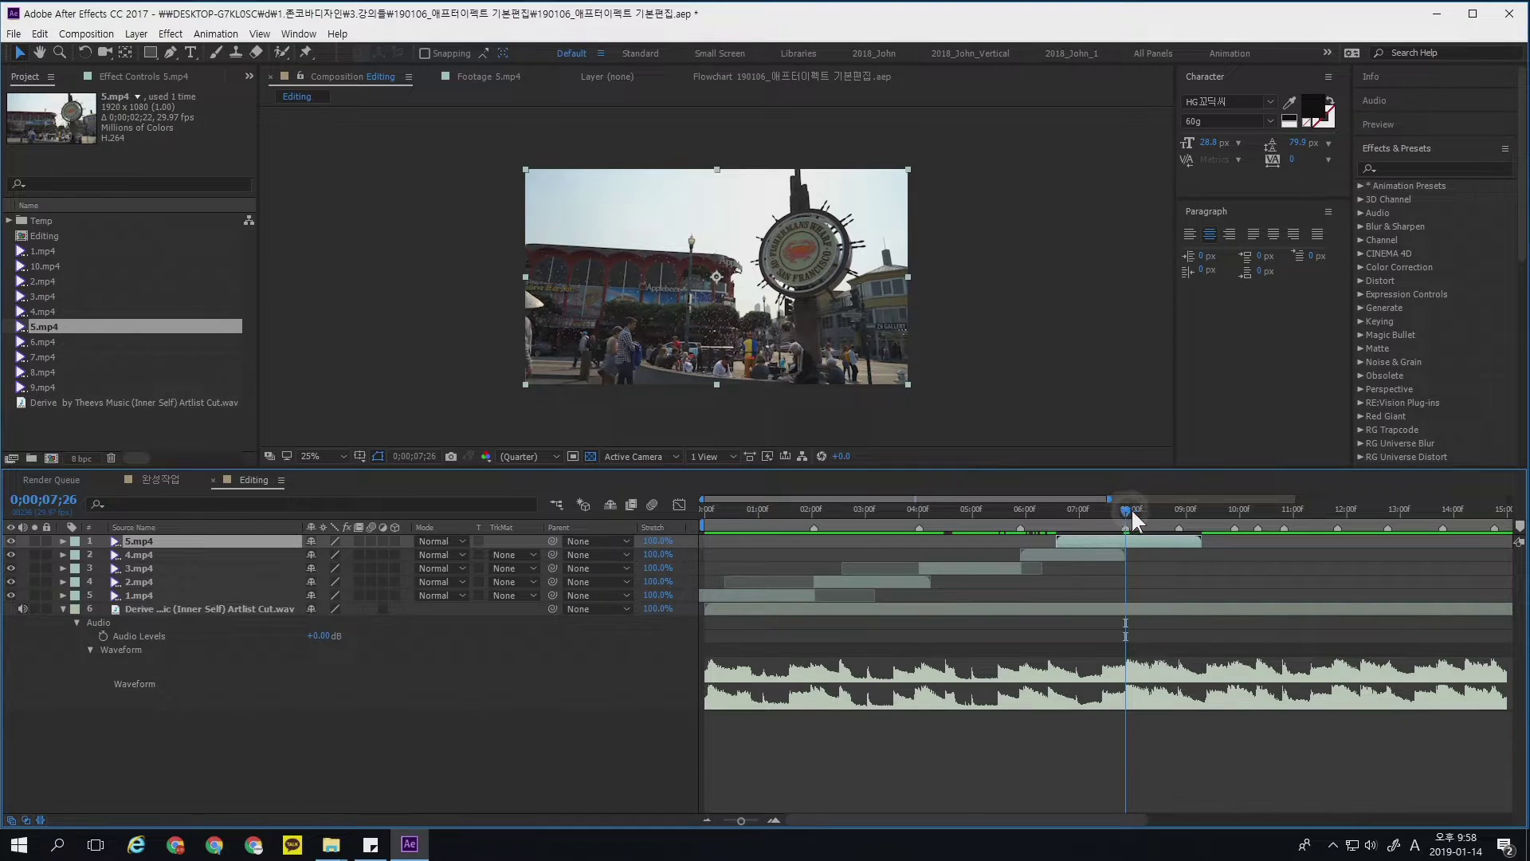
key(alt+bracketleft)
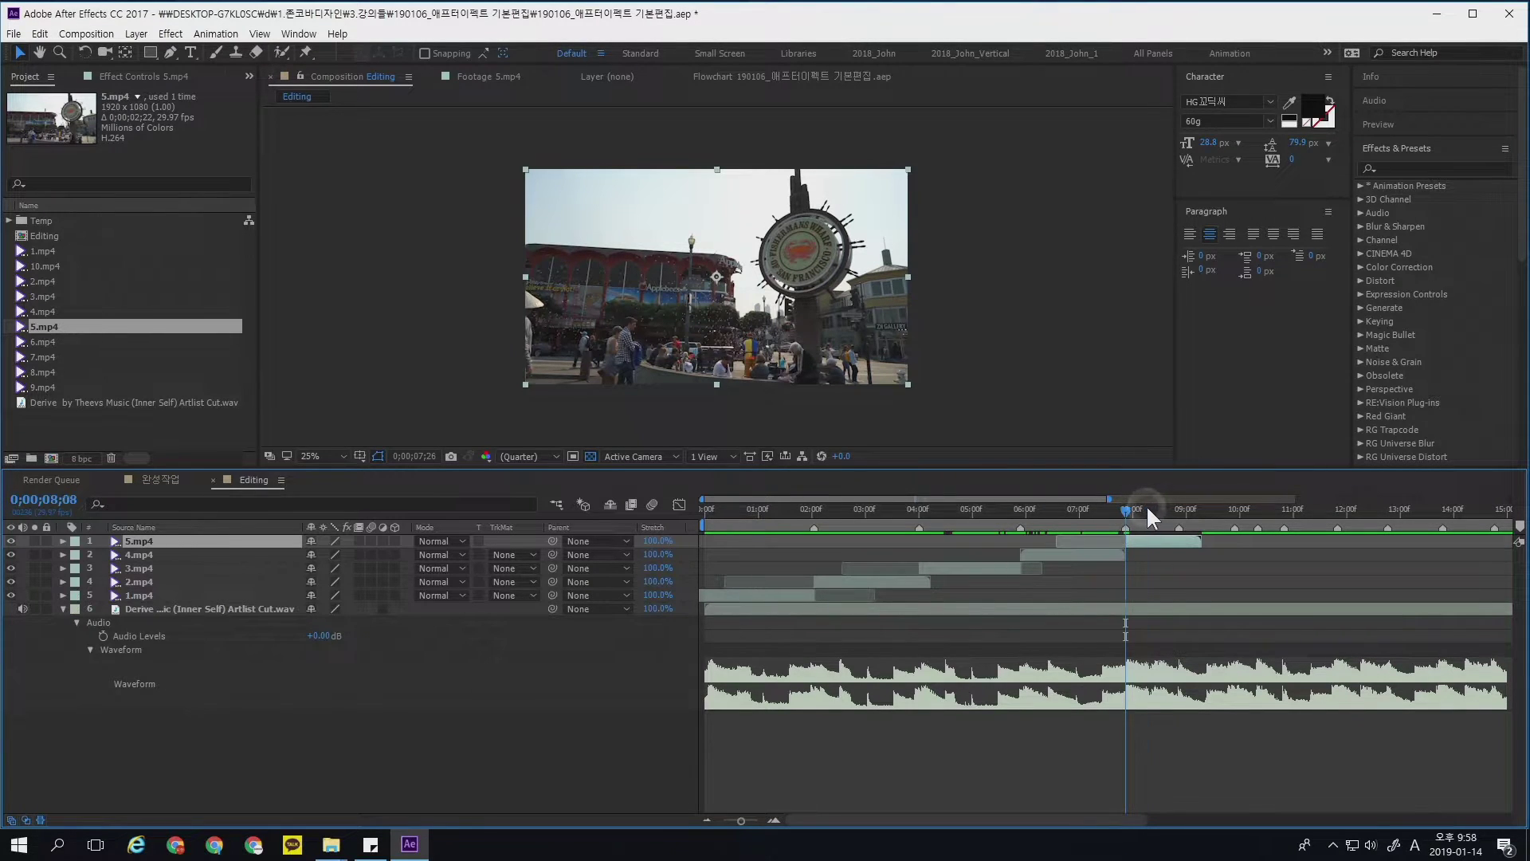
click(1179, 510)
key(alt+bracketright)
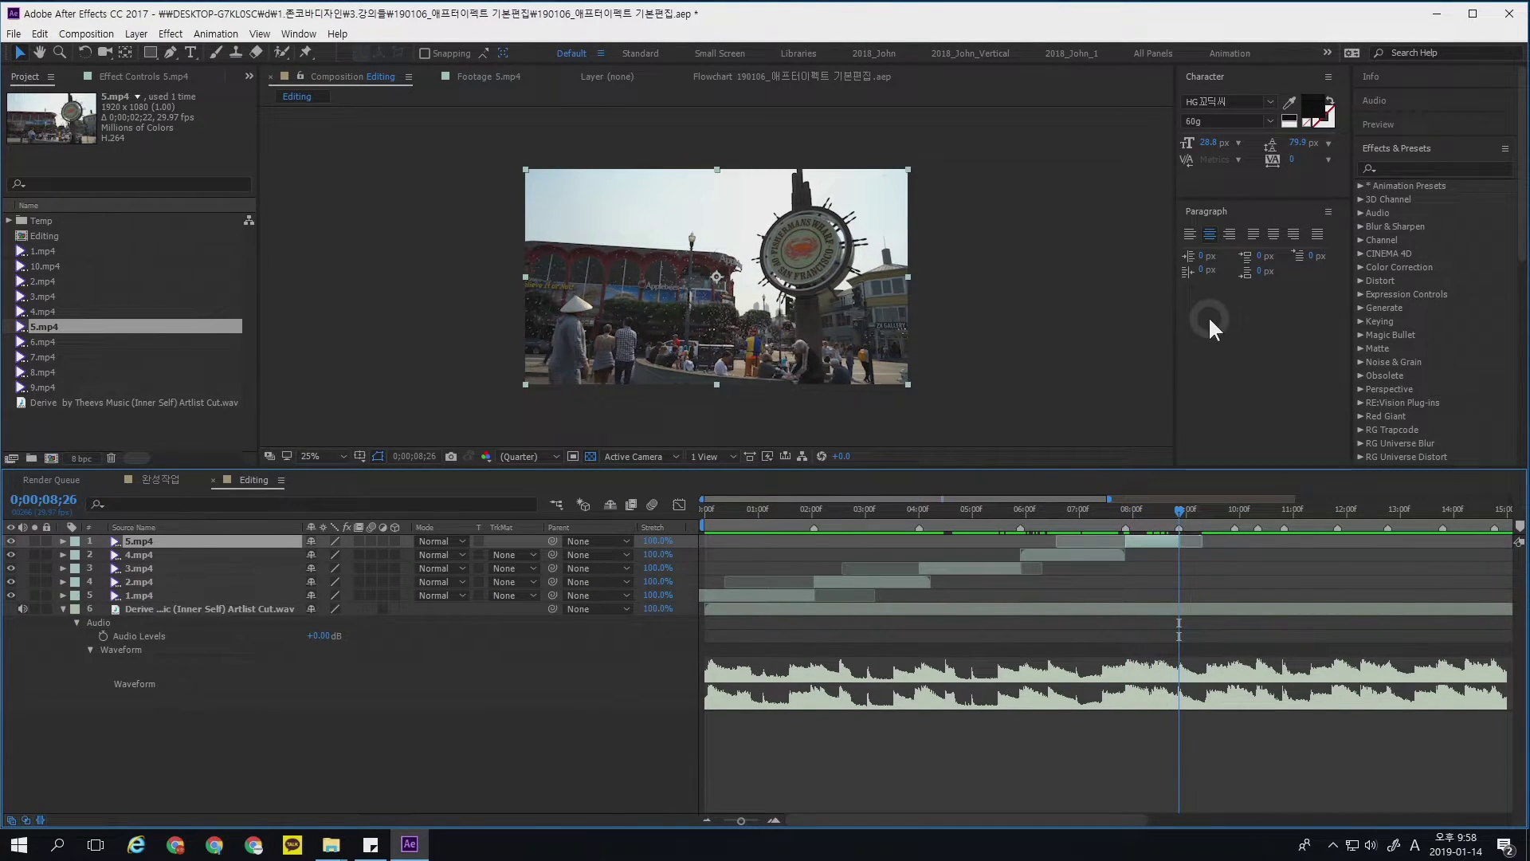
- Add 6.mp4 as the top layer and move it to start where 5.mp4 ends, about 0;00;08;26
click(189, 343)
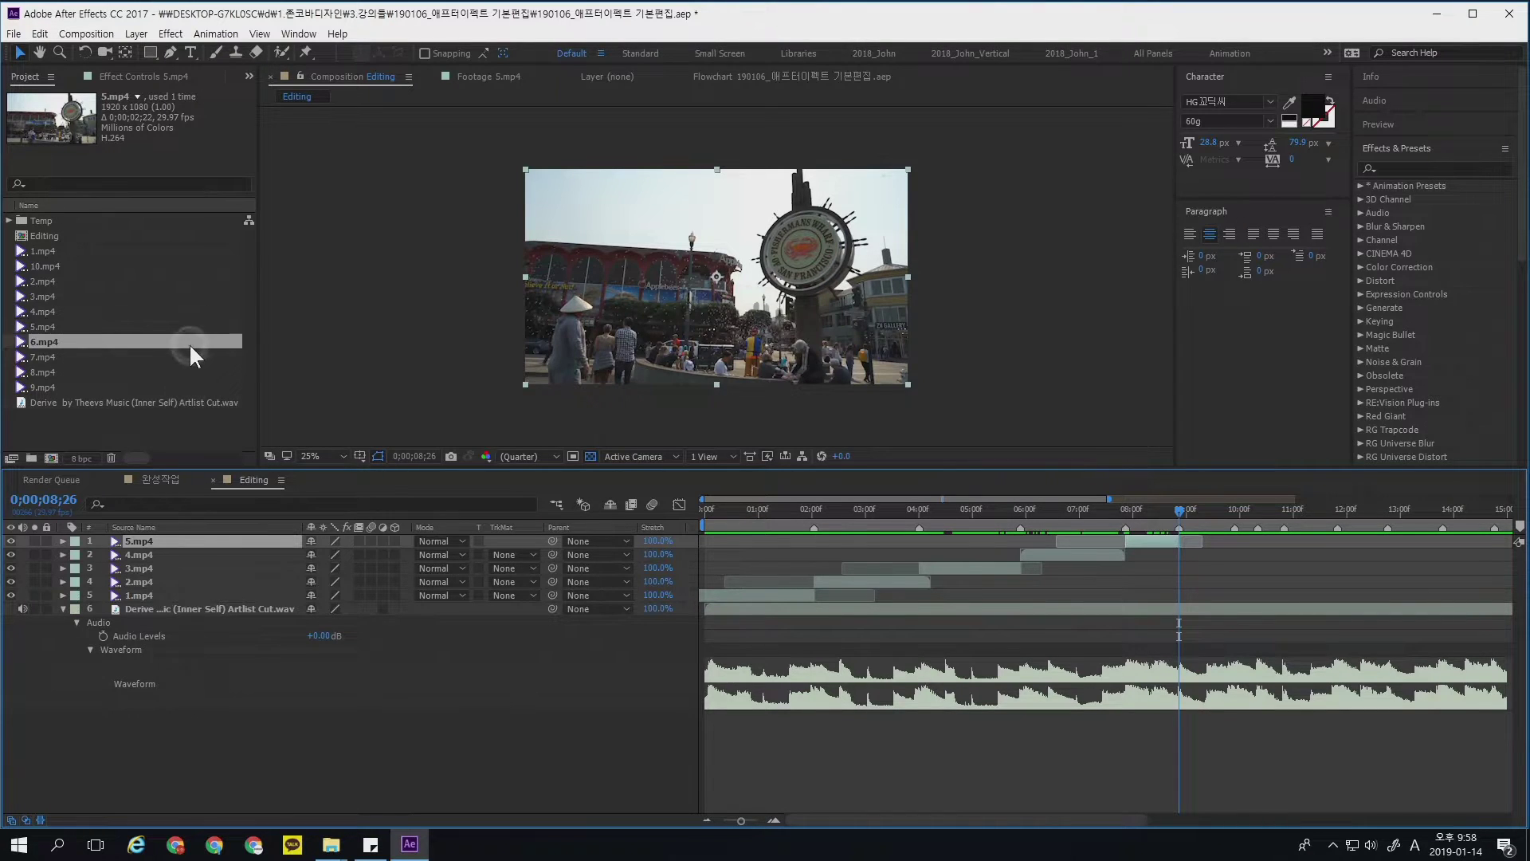
double_click(198, 338)
key(ctrl+slash)
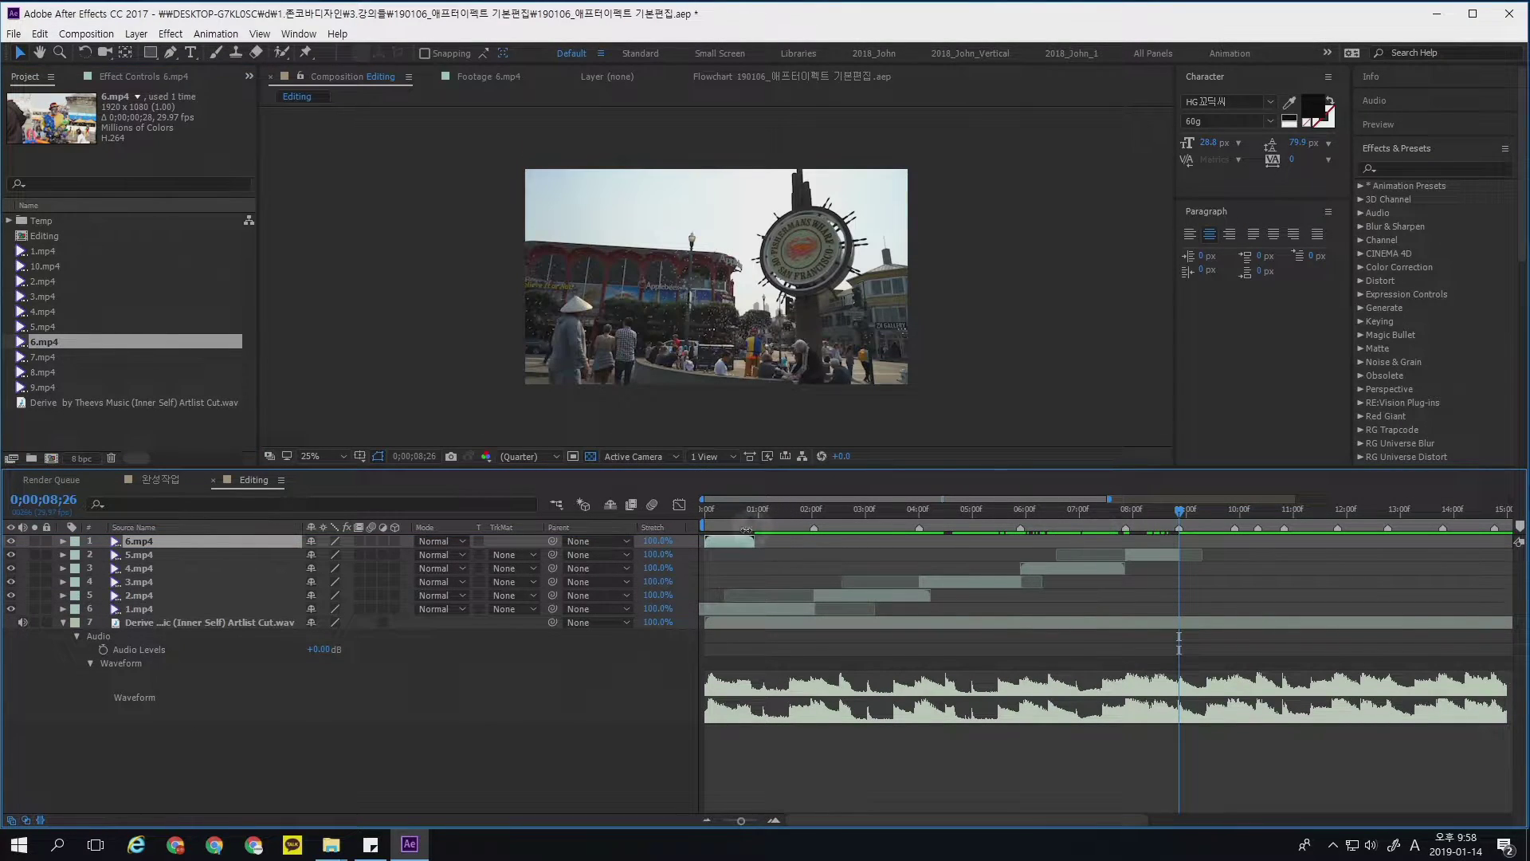
drag(791, 543, 1222, 520)
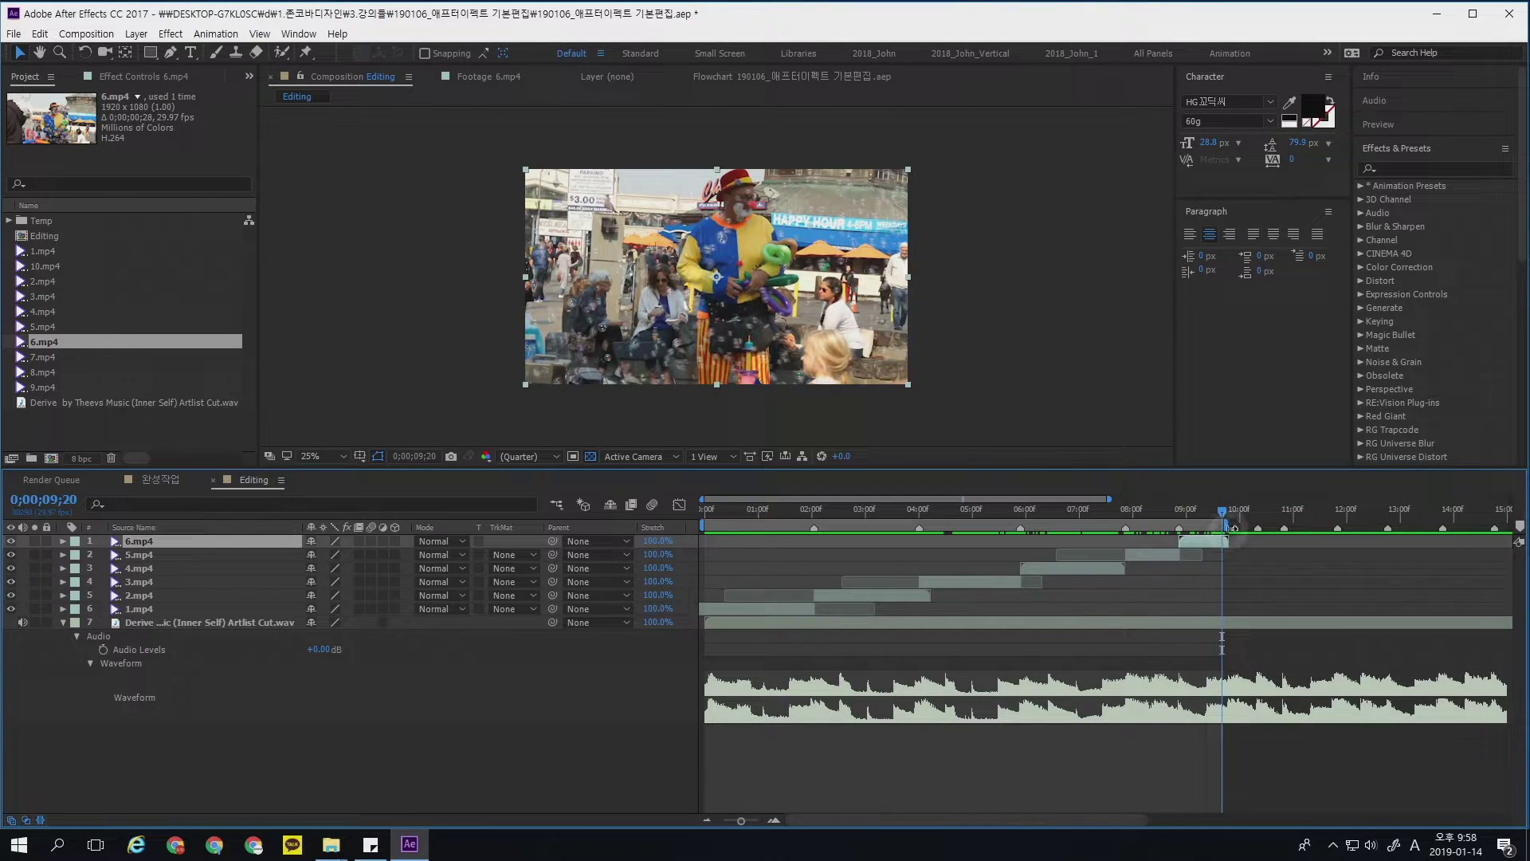
- Play back the edit so far and review the 6.mp4 section from 0;00;08;27 against the markers
key(space)
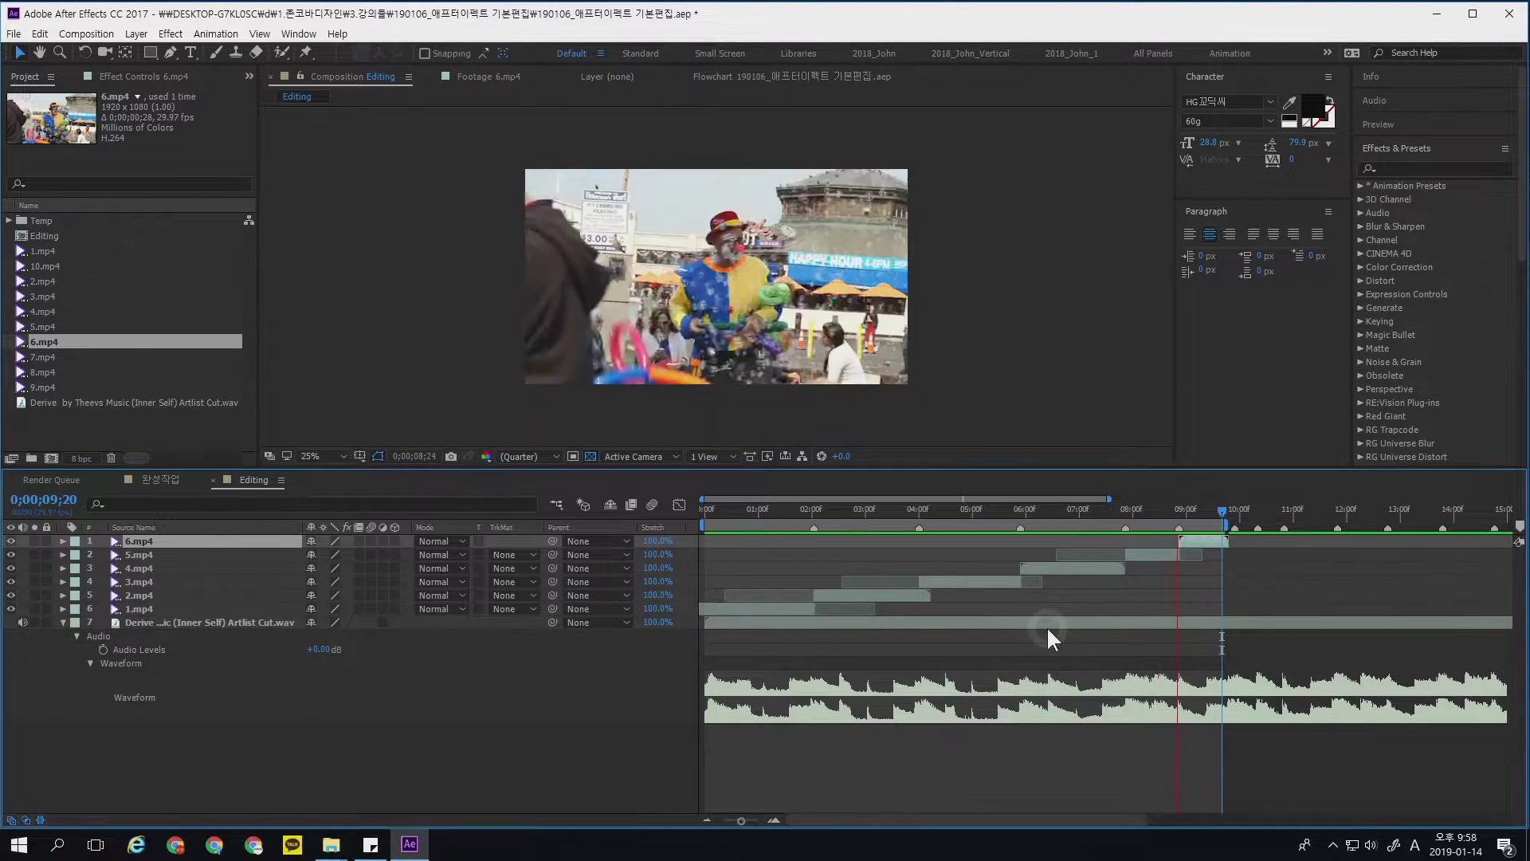
click(1191, 509)
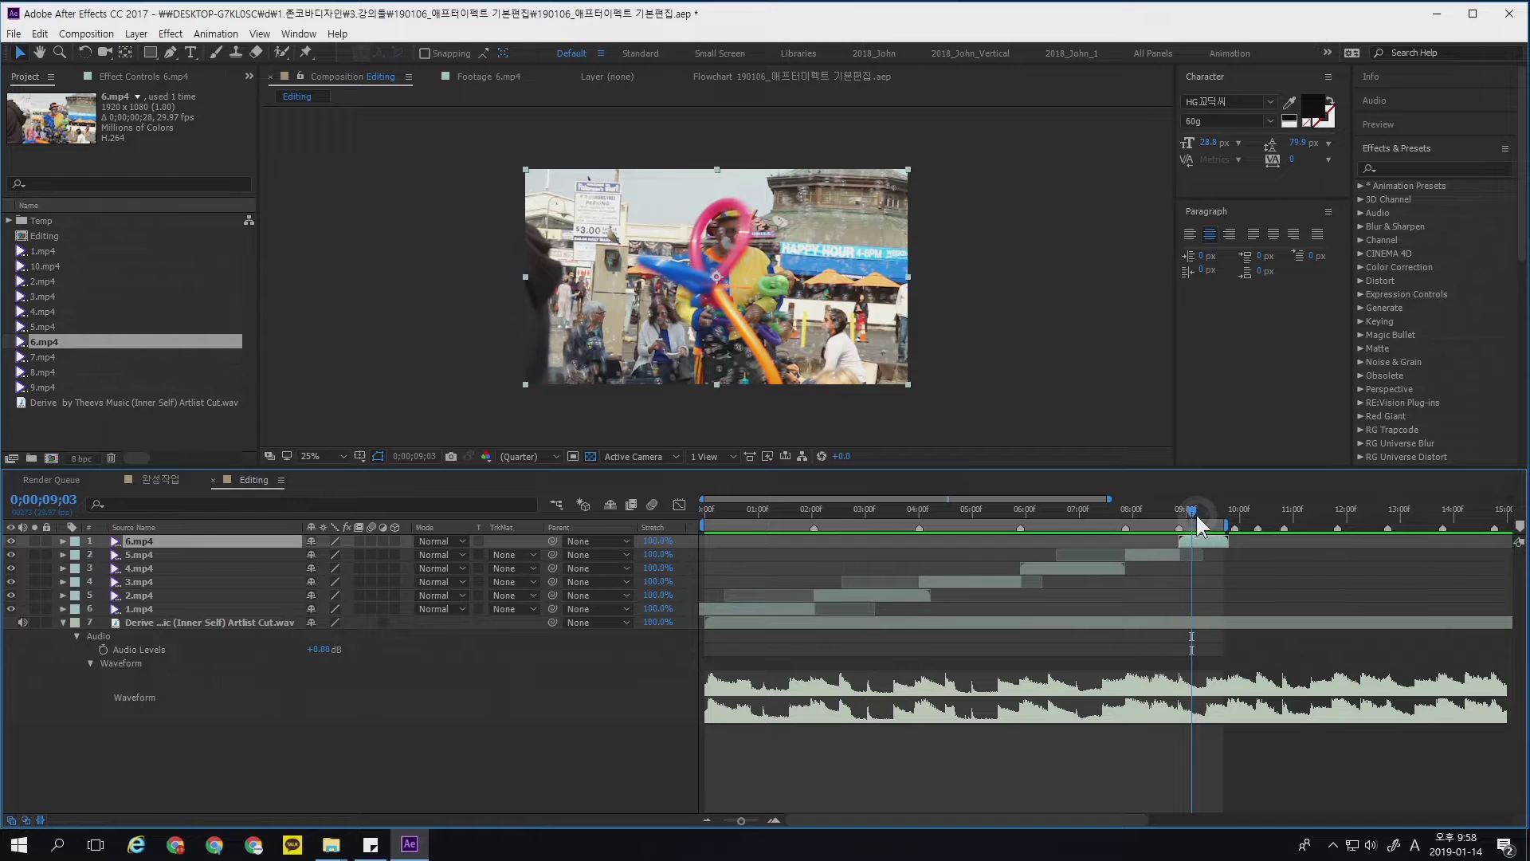
mouse_move(1190, 510)
mouse_down()
mouse_move(792, 546)
mouse_move(1180, 514)
mouse_up()
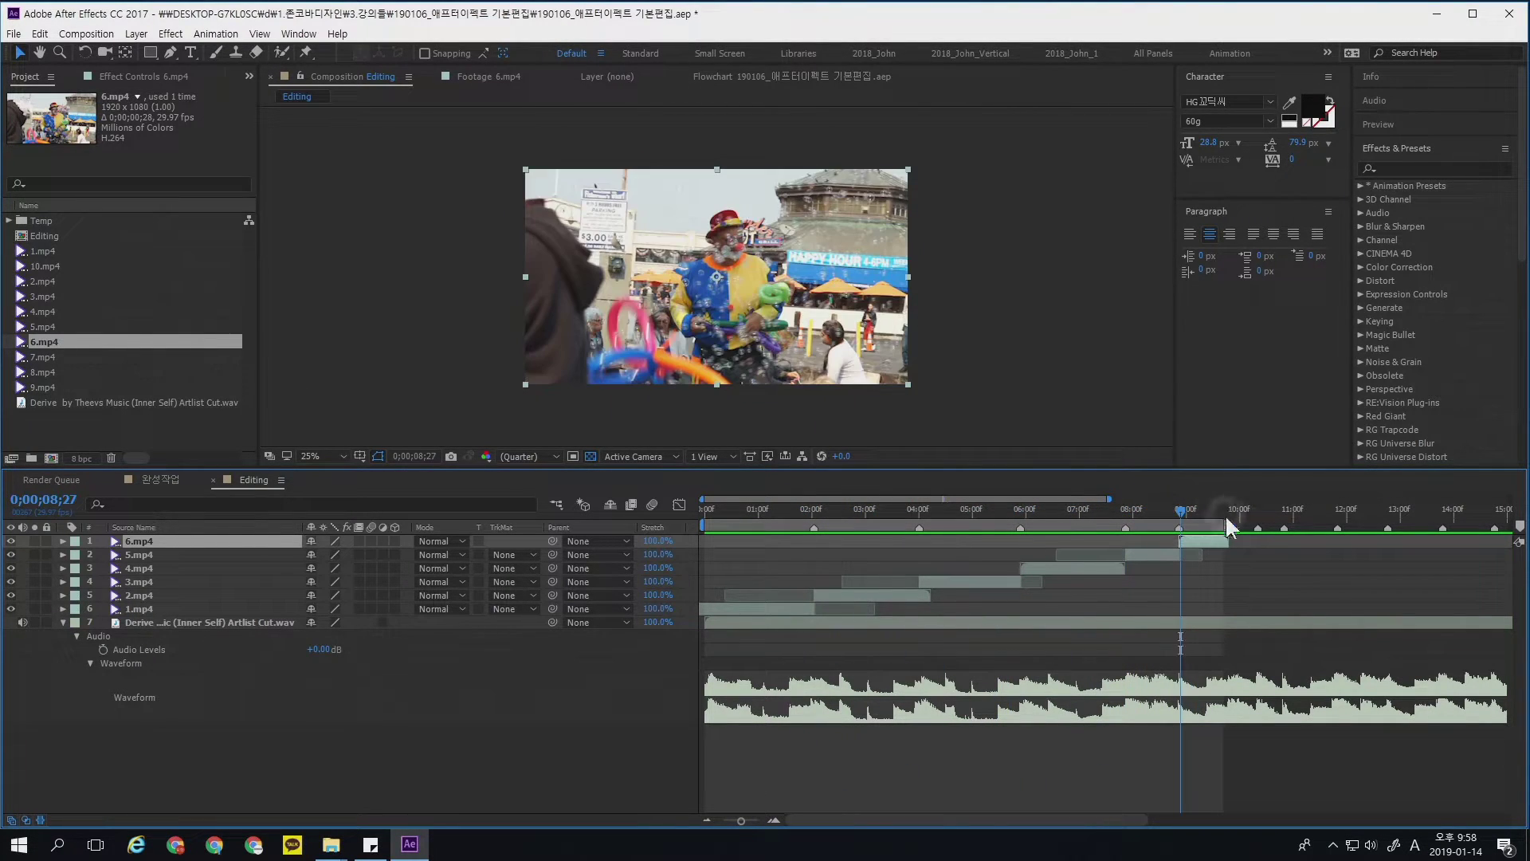
scroll(1226, 544, down, 4)
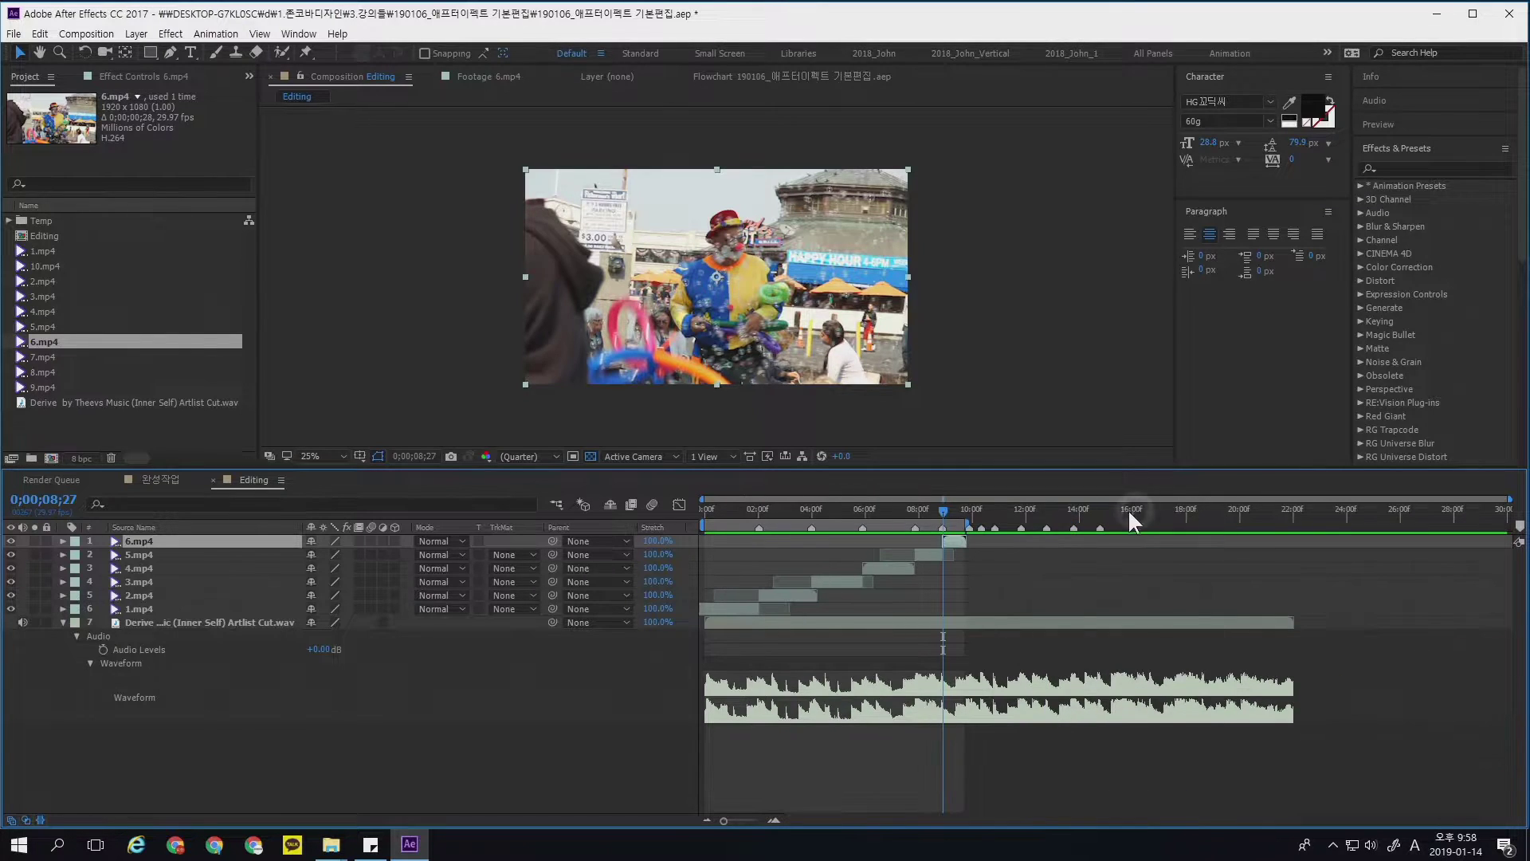
scroll(992, 532, up, 4)
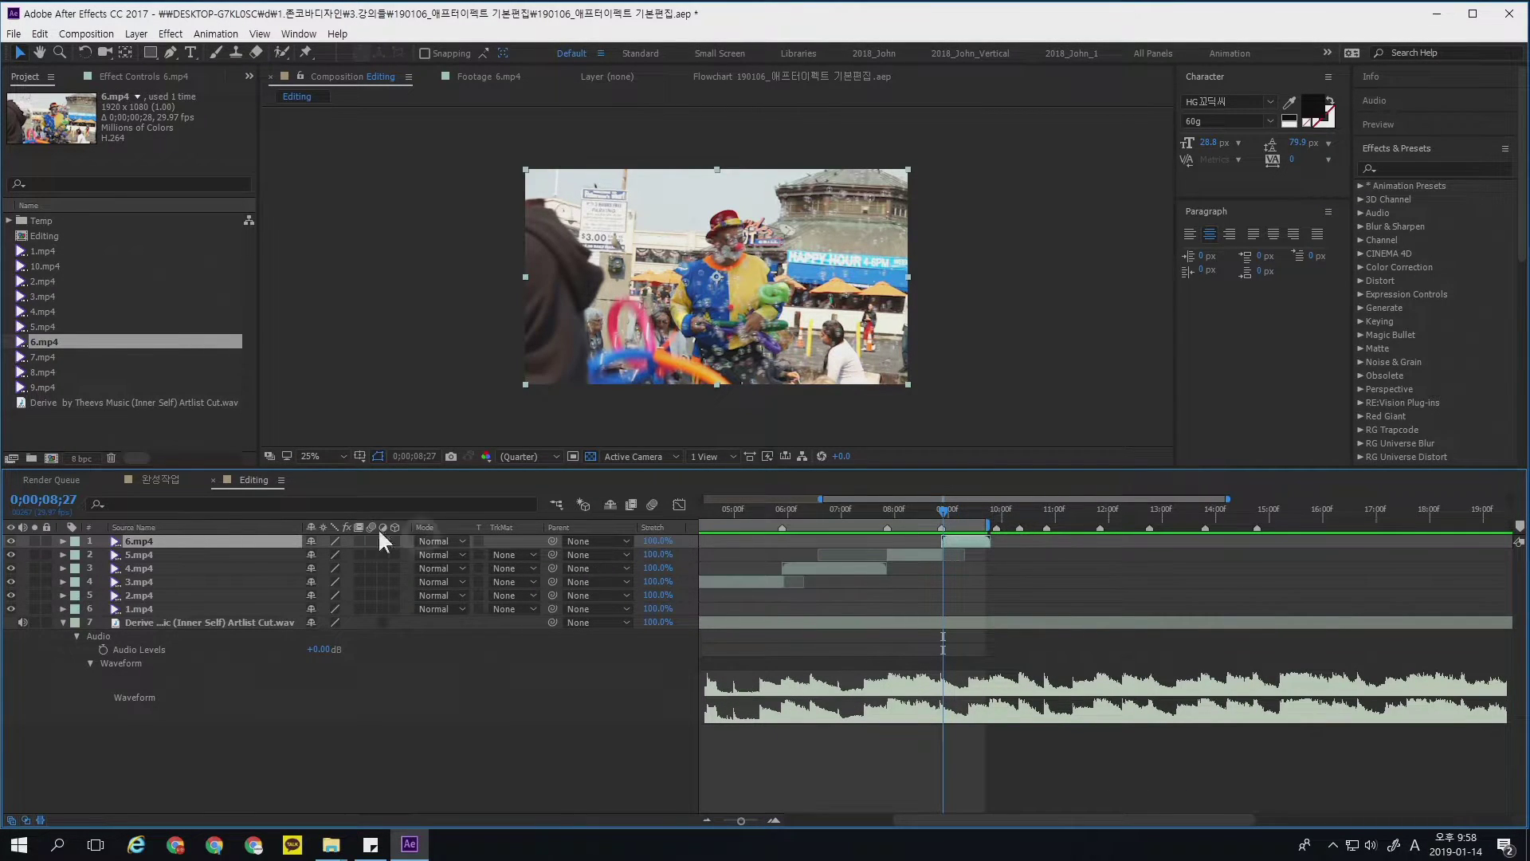
- Scrub through 7.mp4 in the Footage viewer and try adding the whole clip to the Editing composition
double_click(112, 355)
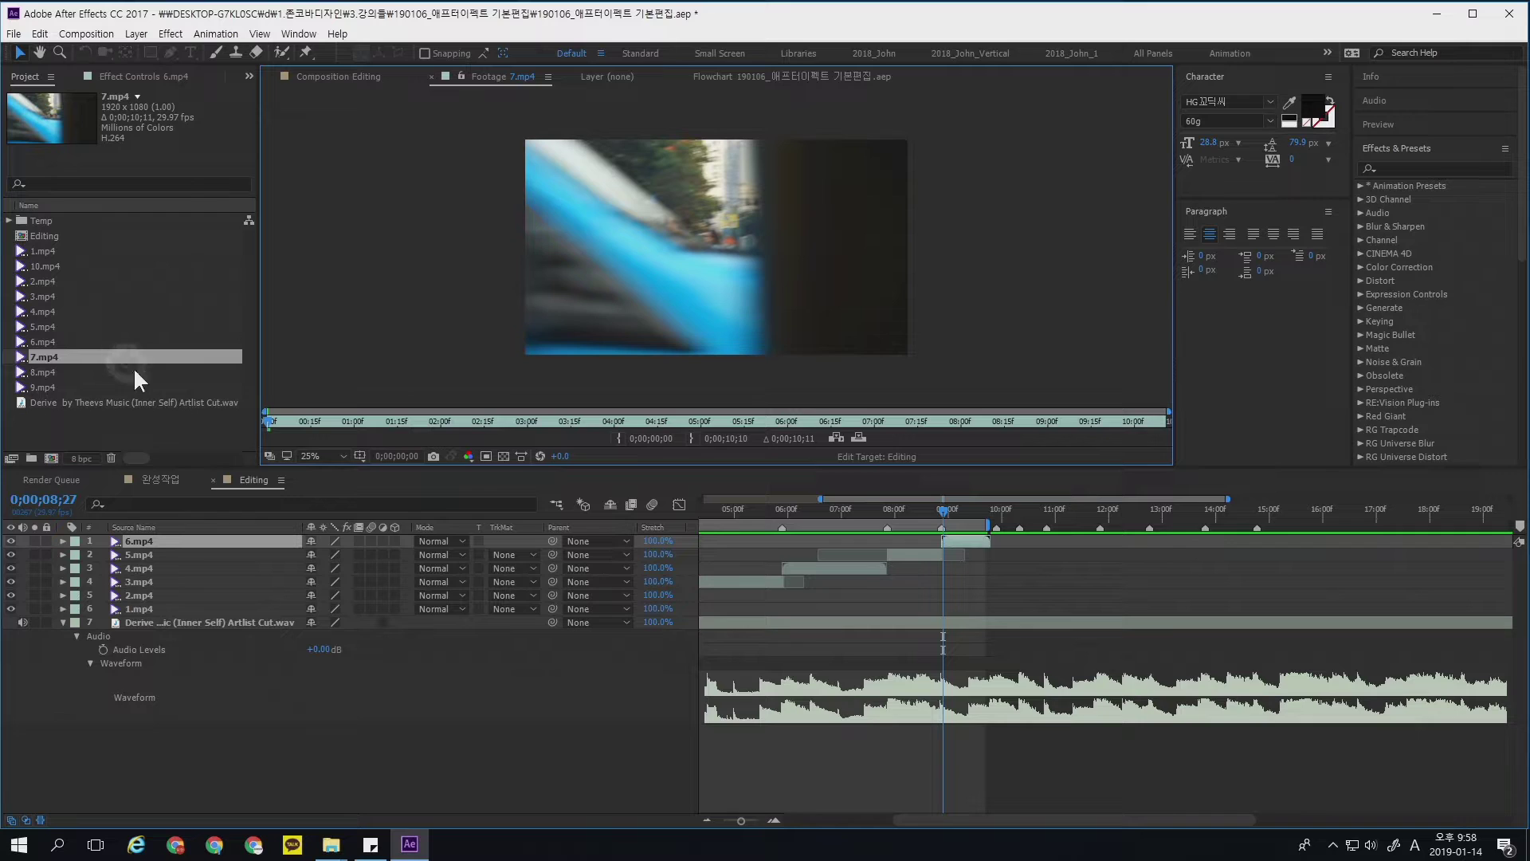
drag(276, 418, 1091, 420)
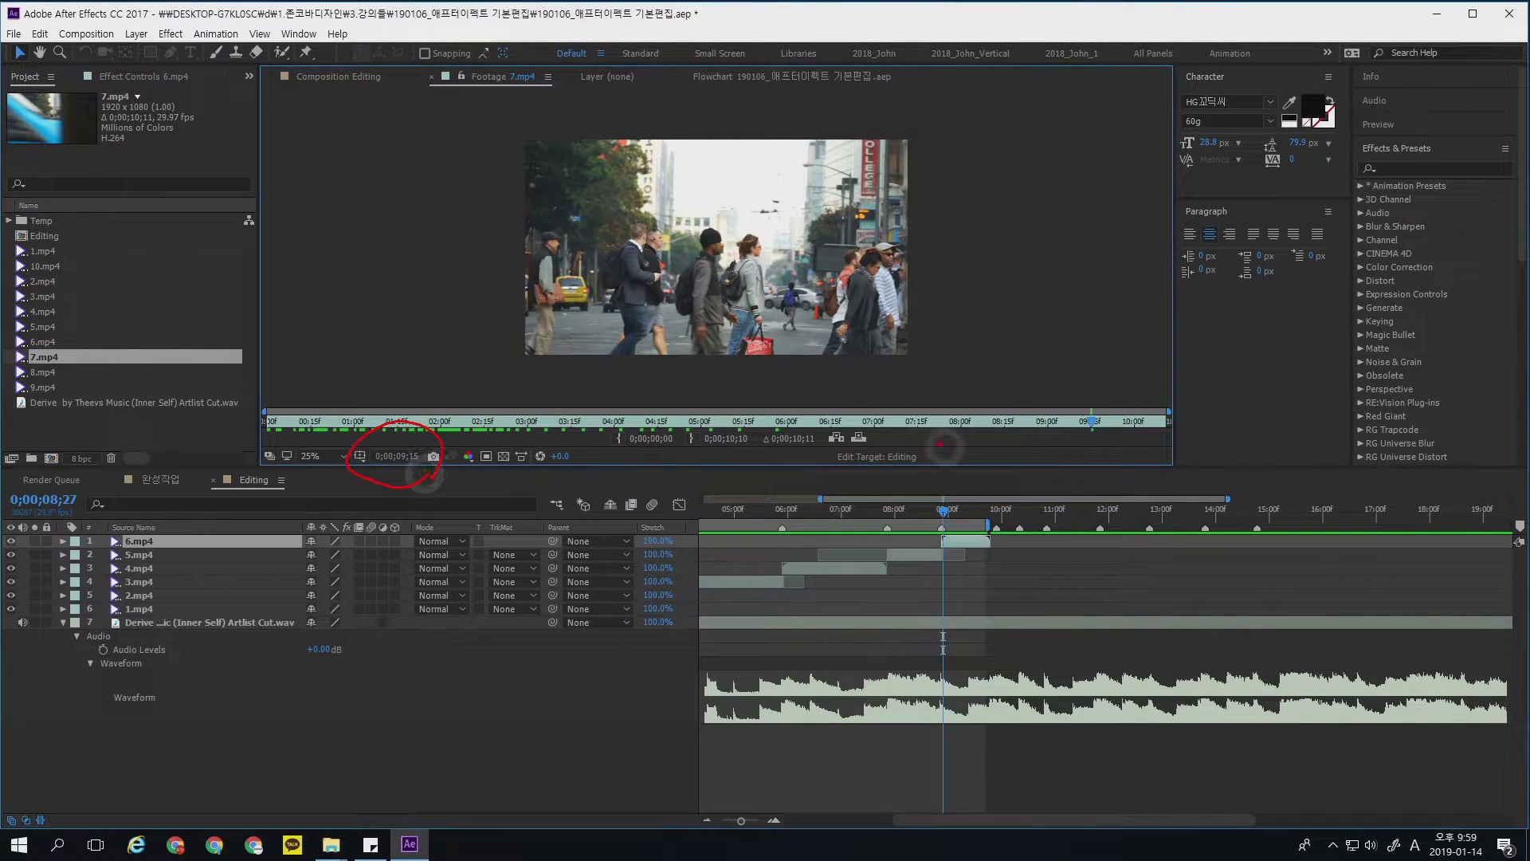
drag(1120, 425, 1112, 421)
drag(225, 360, 256, 543)
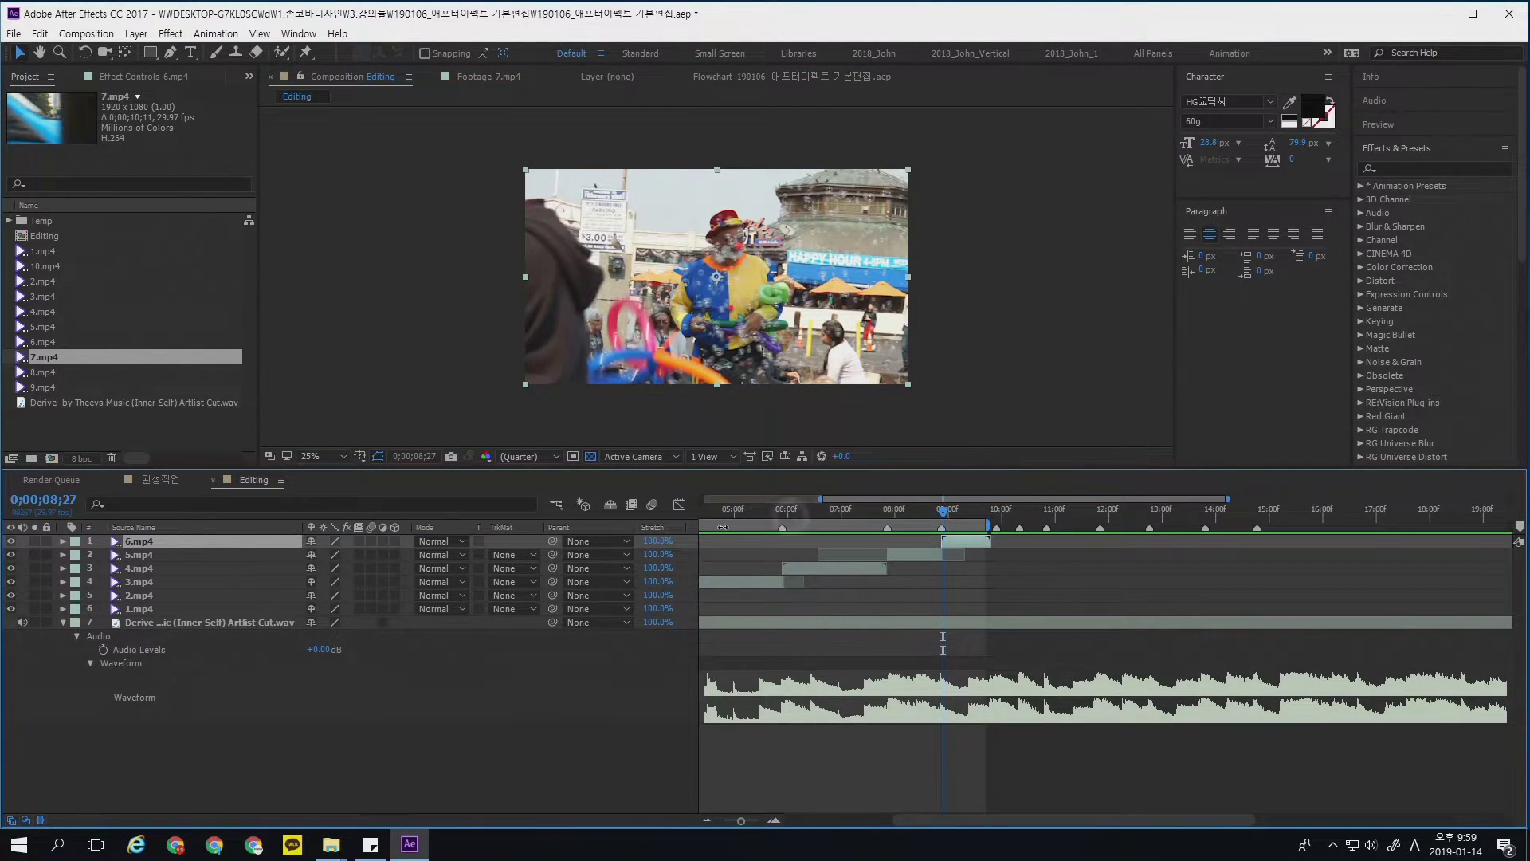
- Set the 7.mp4 footage's in point to 0;00;04;02 and overlay the portion up to 0;00;10;10 into the Editing composition
double_click(182, 360)
drag(356, 423, 626, 435)
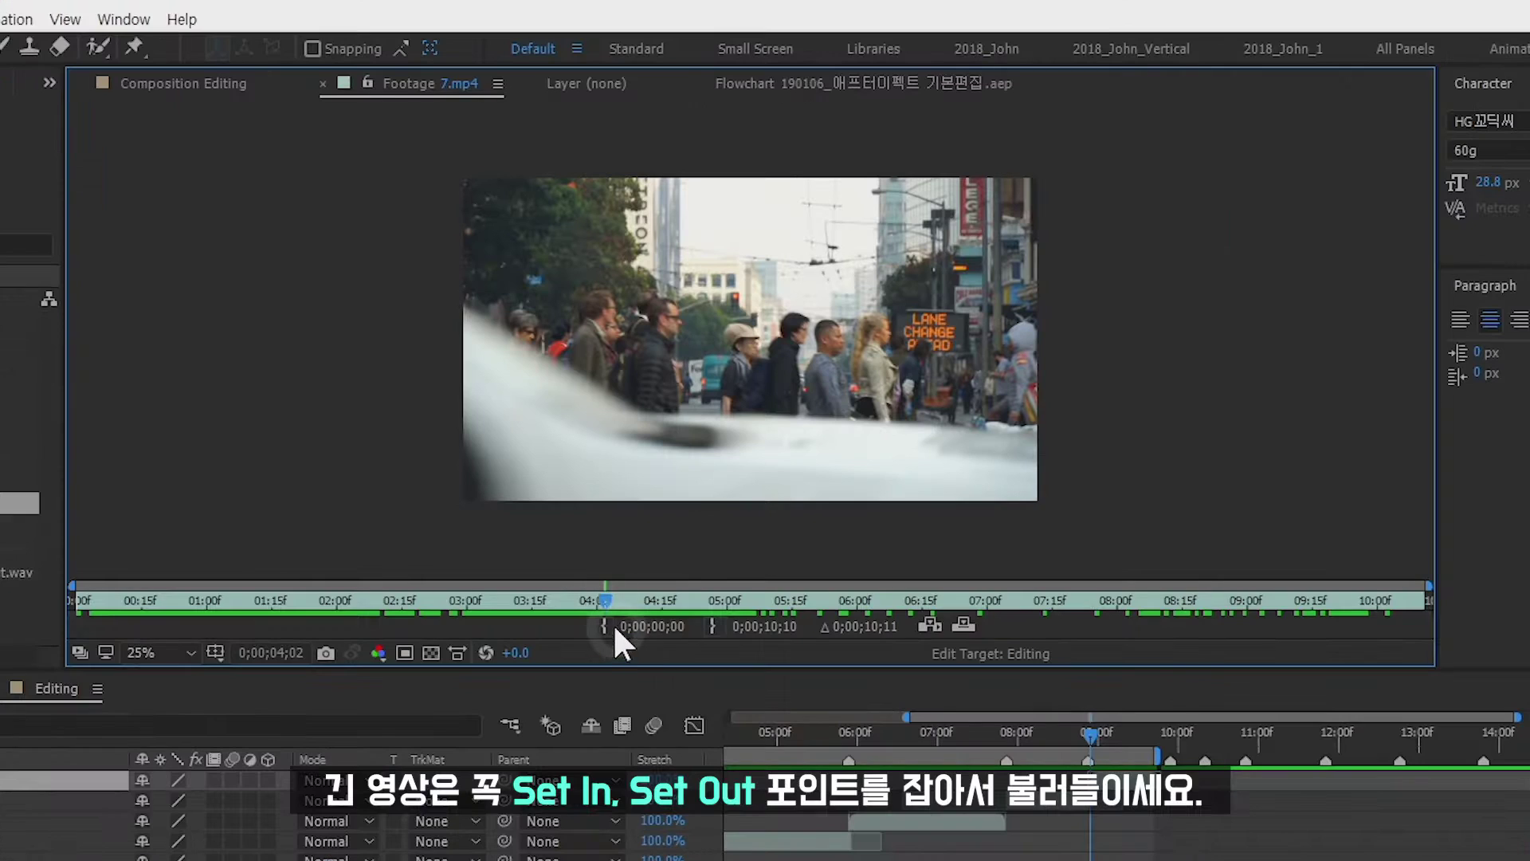
click(606, 626)
drag(603, 583, 1000, 599)
drag(1374, 592, 1423, 600)
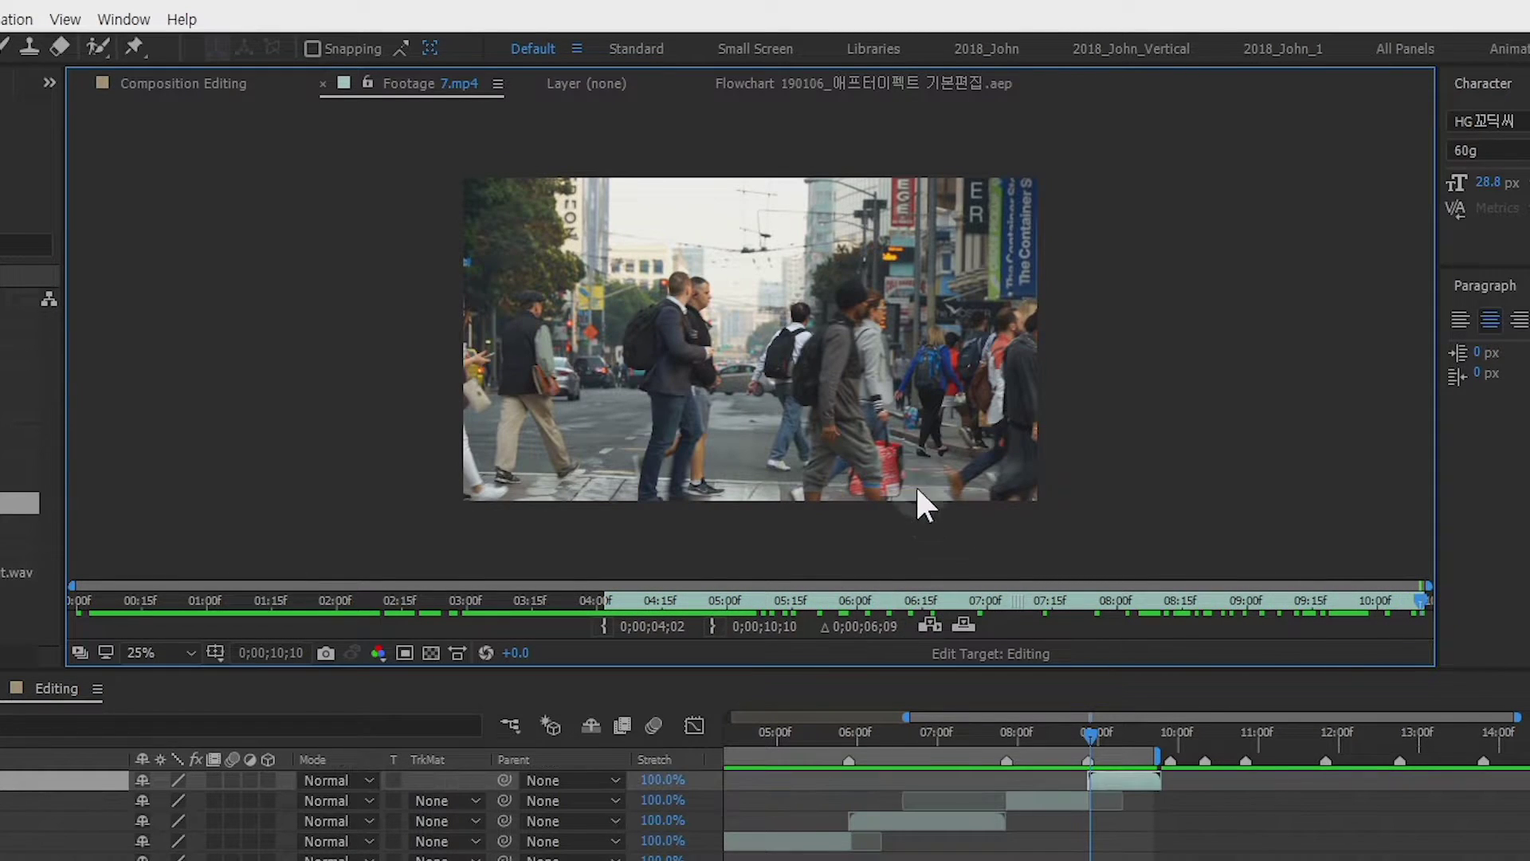
click(964, 626)
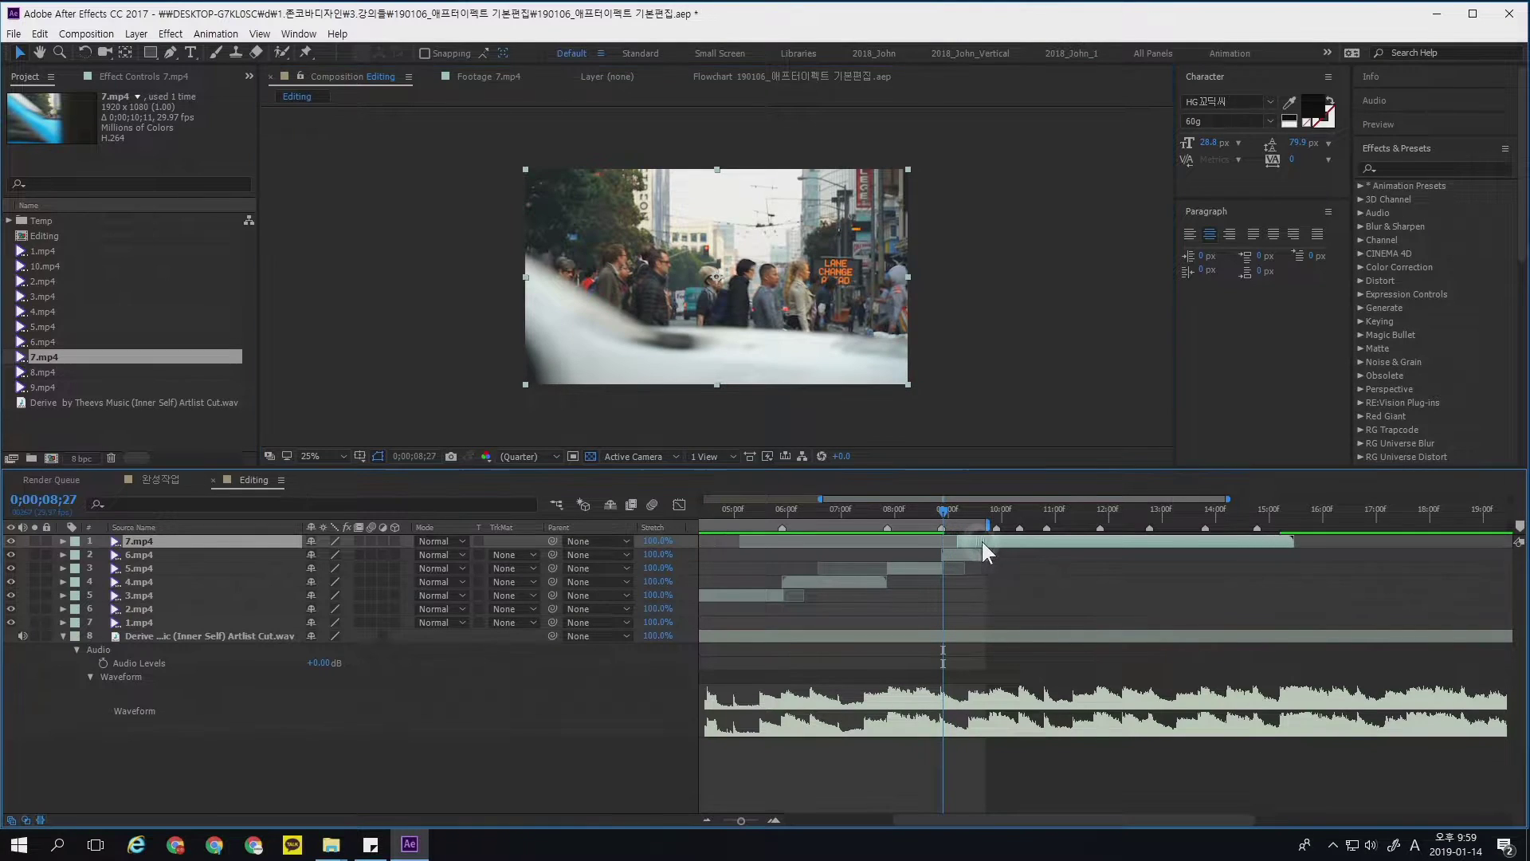
- Move the 7.mp4 layer to start at the end of 6.mp4 and trim its end to the marker at 0;00;11;25
drag(982, 542, 1101, 514)
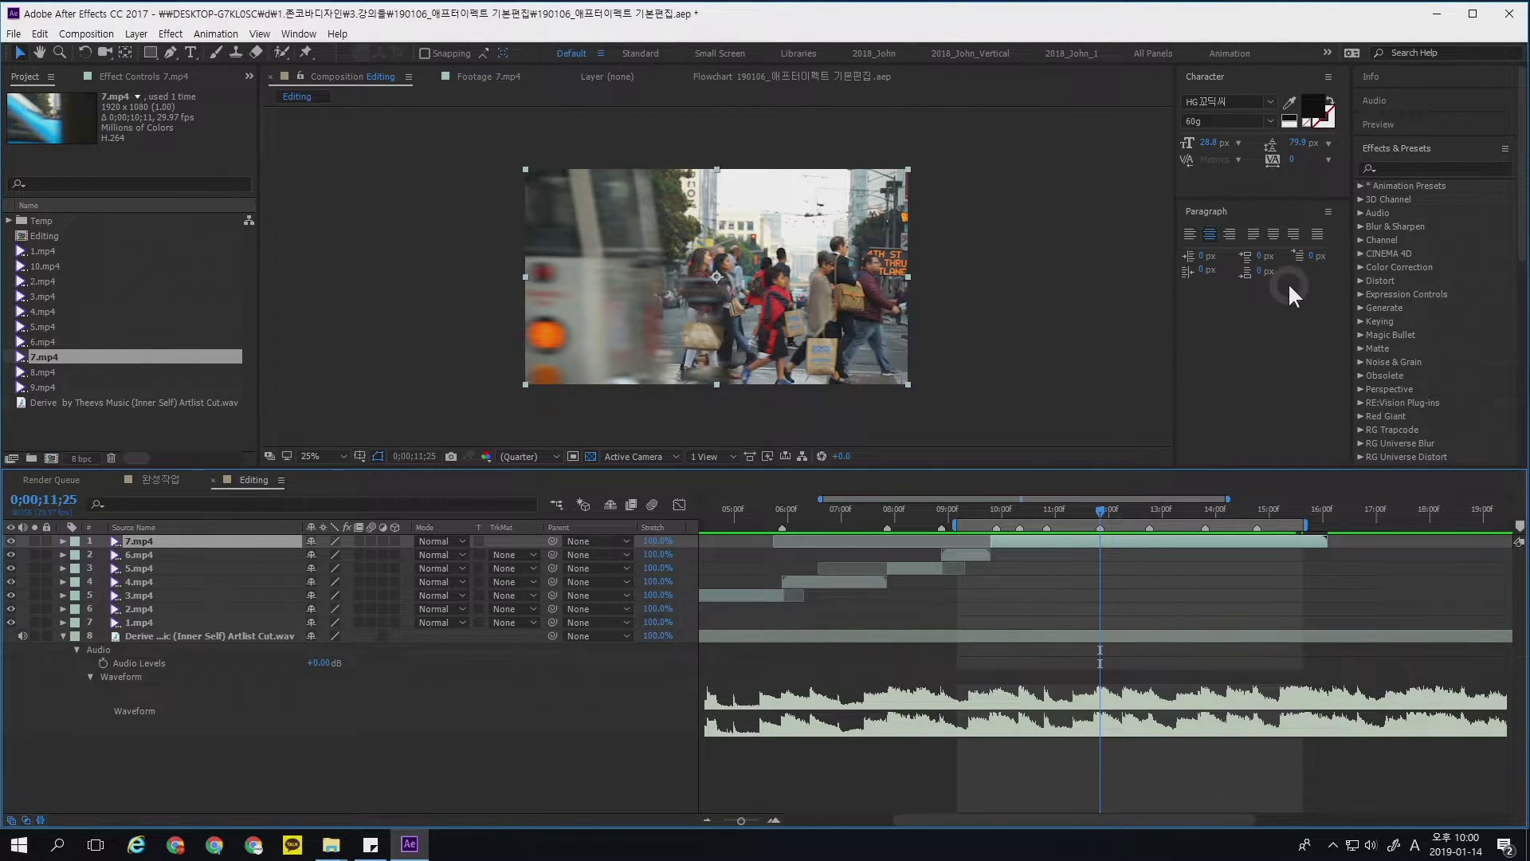
key(alt+])
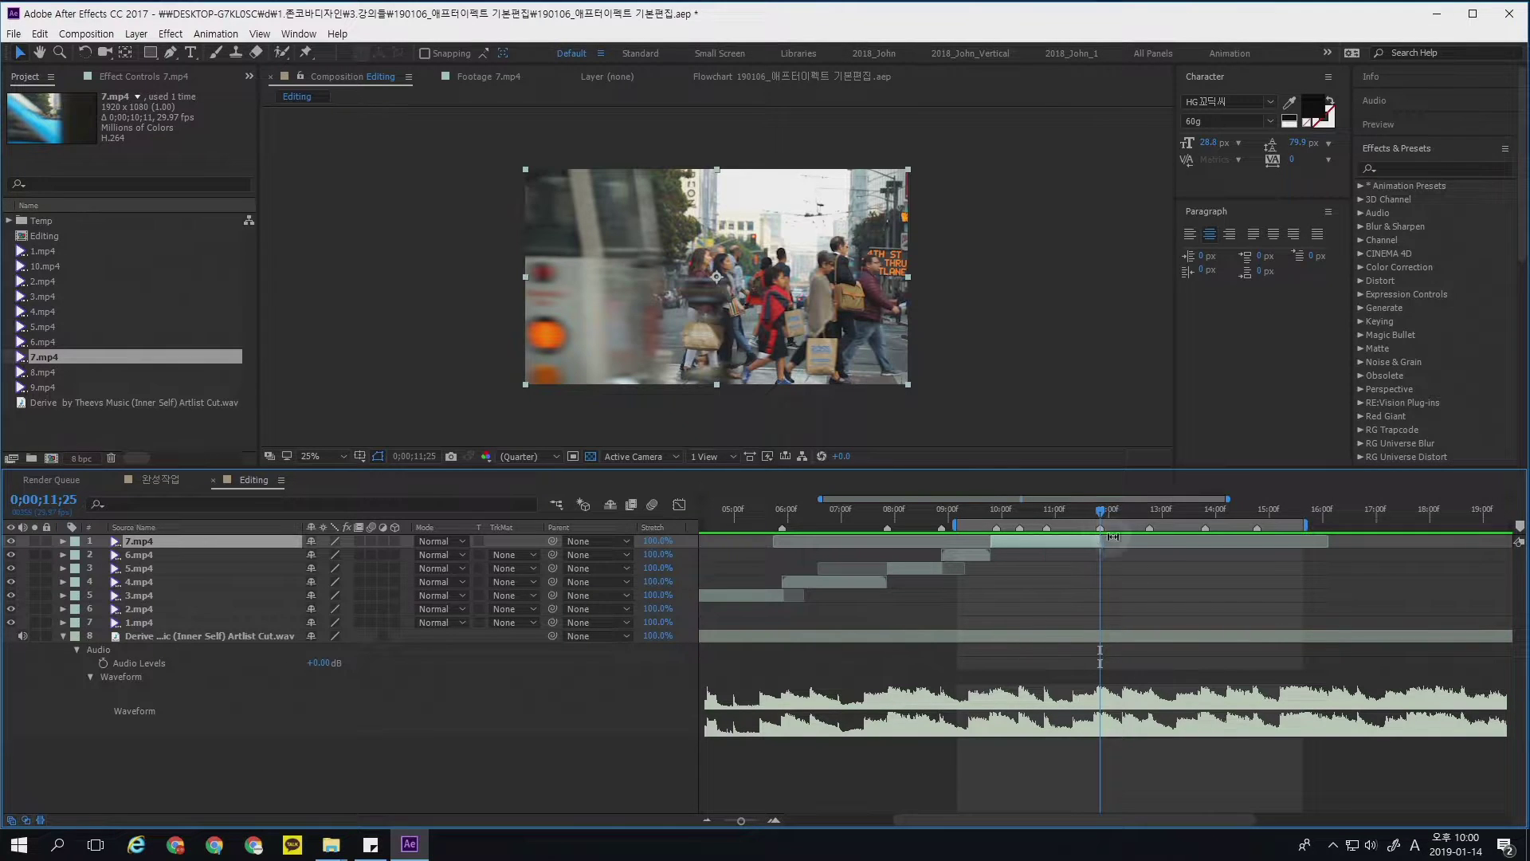
mouse_move(1079, 508)
mouse_down()
mouse_move(1005, 520)
mouse_move(1080, 529)
mouse_up()
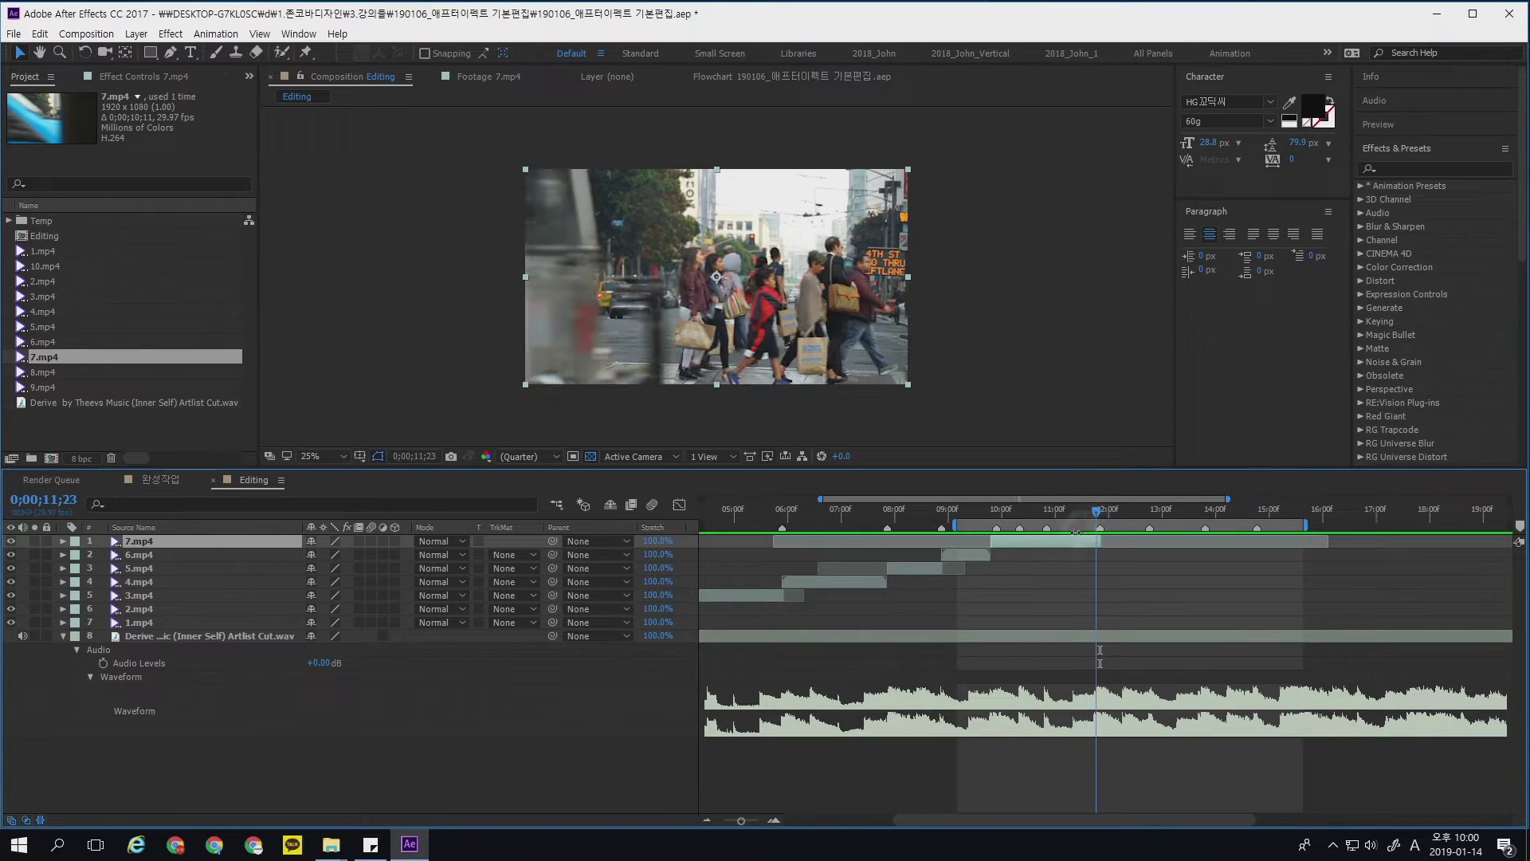
- Review 8.mp4 in the Footage viewer, then add the whole clip as the top layer near the end of 7.mp4
double_click(147, 372)
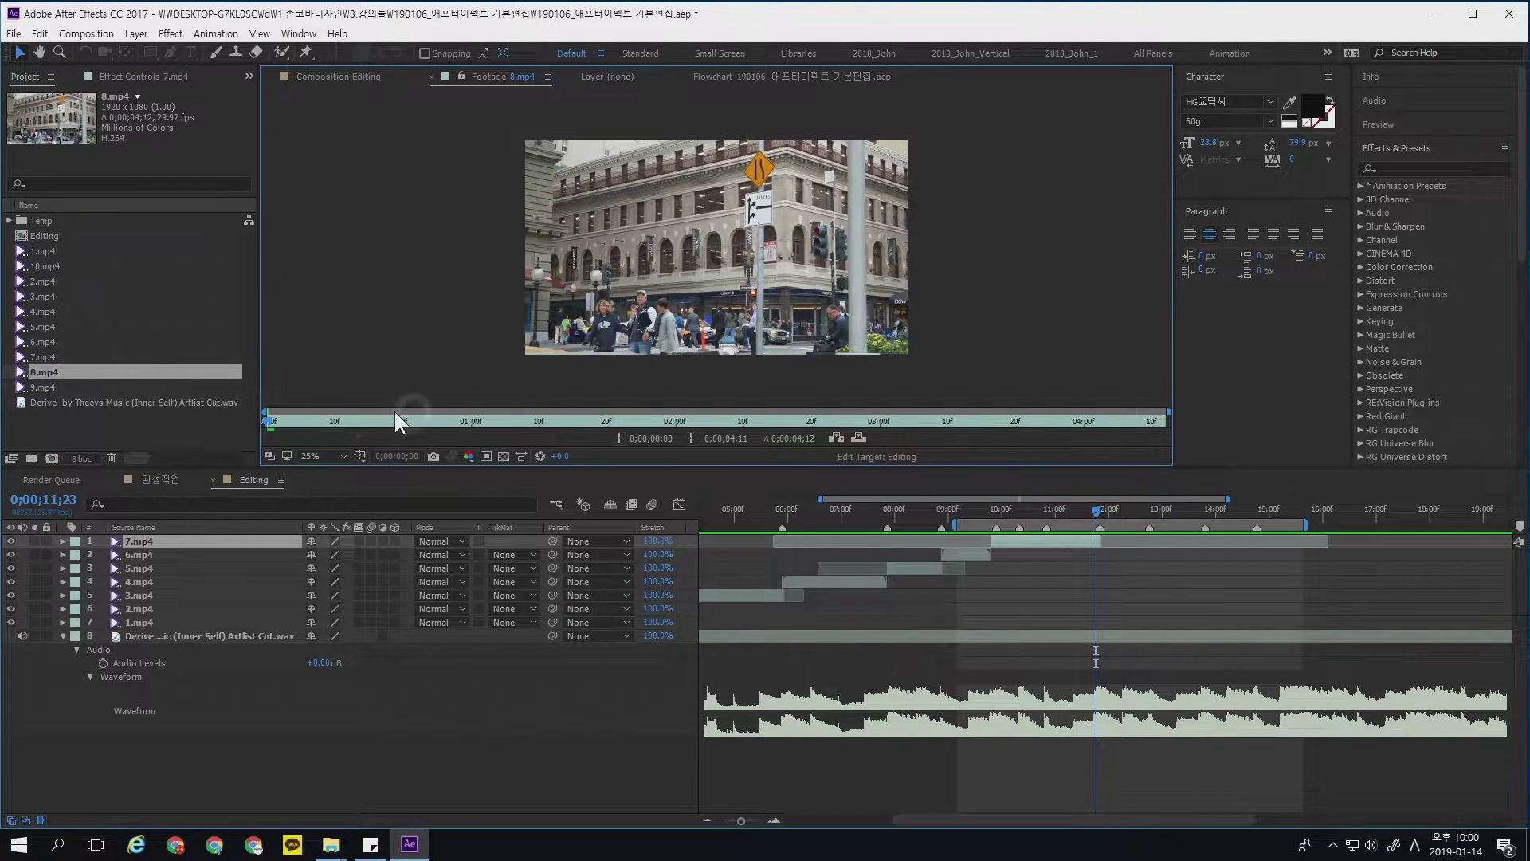
drag(312, 422, 998, 426)
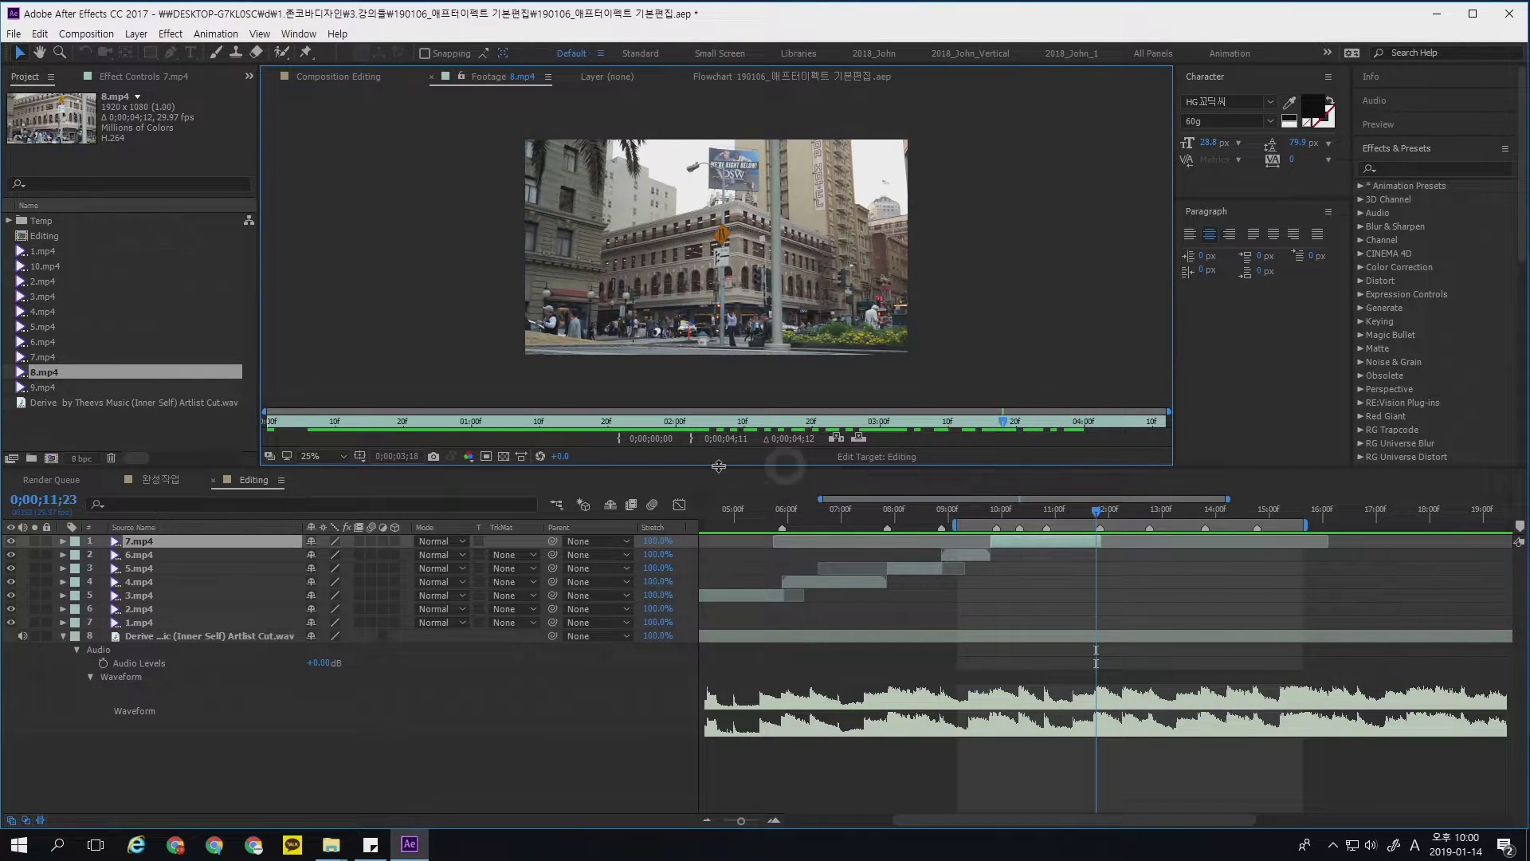
drag(200, 368, 255, 539)
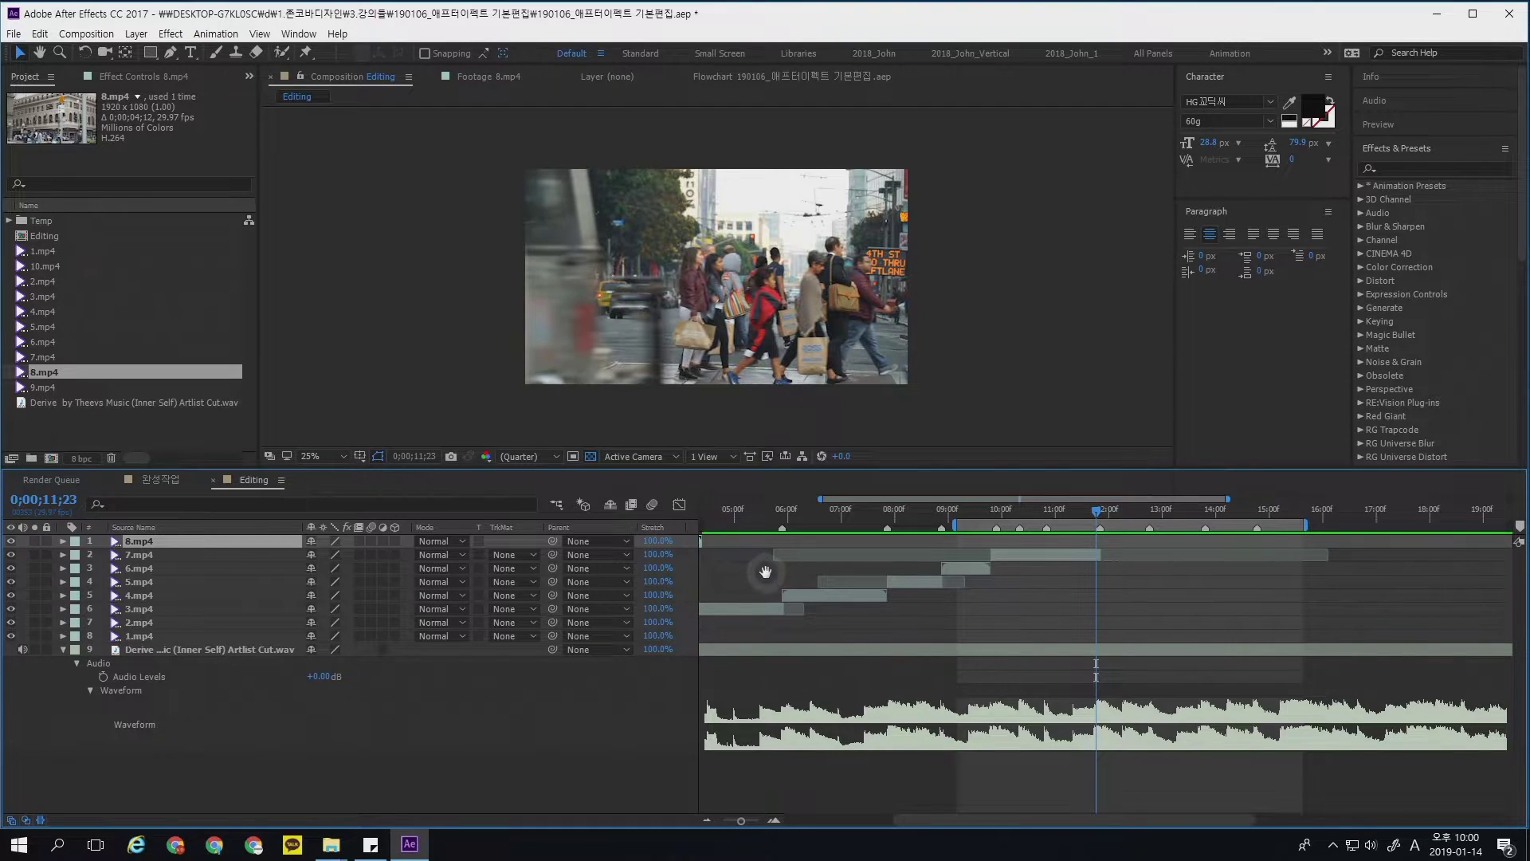
drag(769, 580, 926, 587)
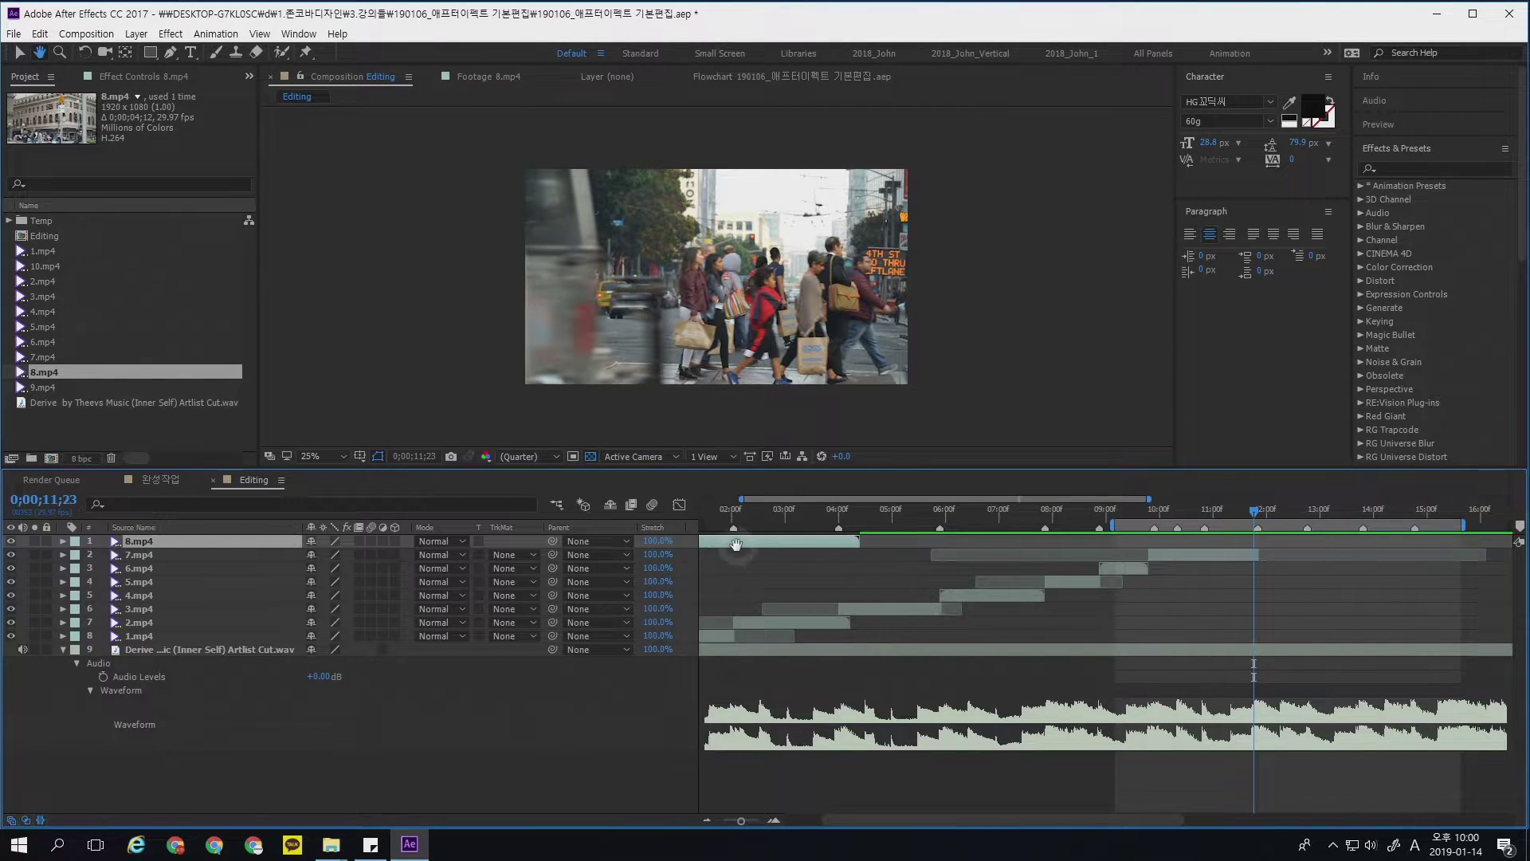
drag(728, 538, 1346, 527)
- Split the 8.mp4 layer at 0;00;12;01, slip the second part to the clip's closing portion, and butt both parts against the end of 7.mp4
mouse_move(1250, 508)
mouse_down()
mouse_move(1302, 510)
mouse_move(1251, 519)
mouse_move(1268, 529)
mouse_up()
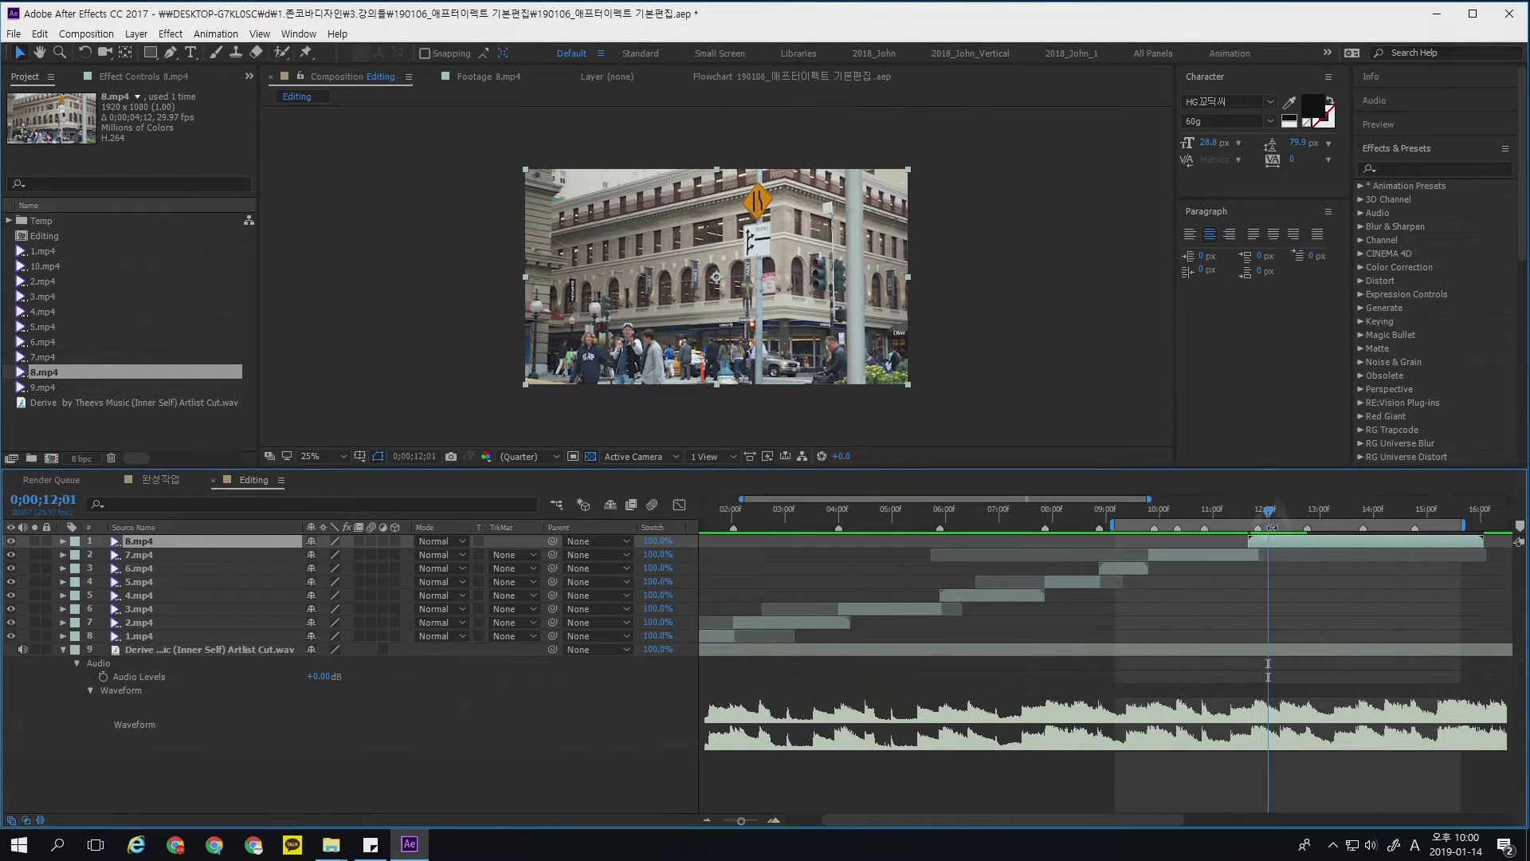
key(ctrl+shift+d)
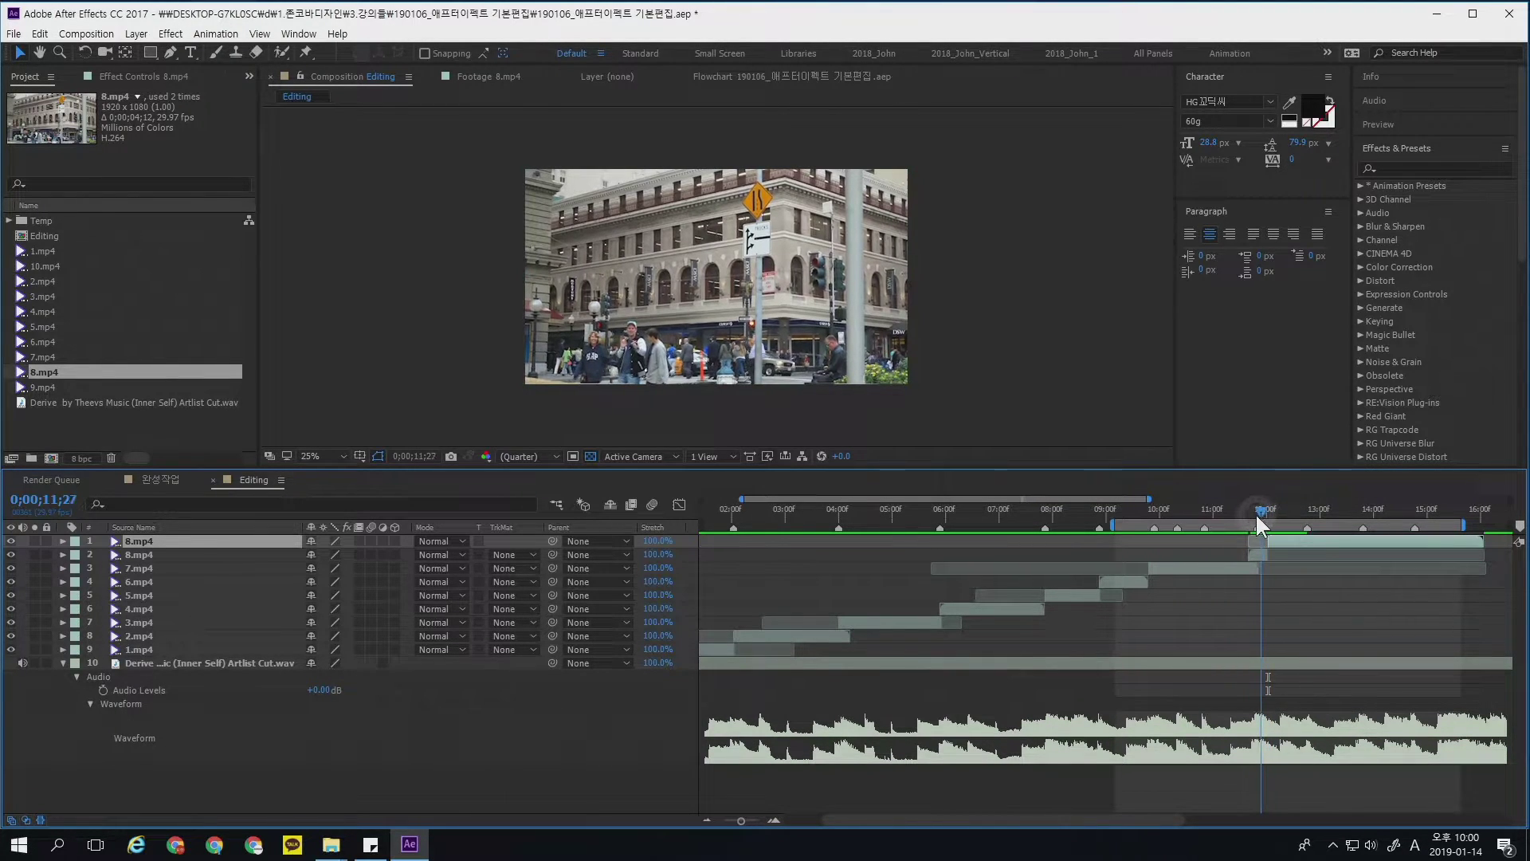
drag(1265, 515, 1272, 537)
drag(1267, 541, 1223, 514)
click(1256, 552)
shift+click(1279, 539)
- Play back the edit from 0;00;11;06 and trim the end of the second 8.mp4 part to the marker at 0;00;12;23
click(1248, 514)
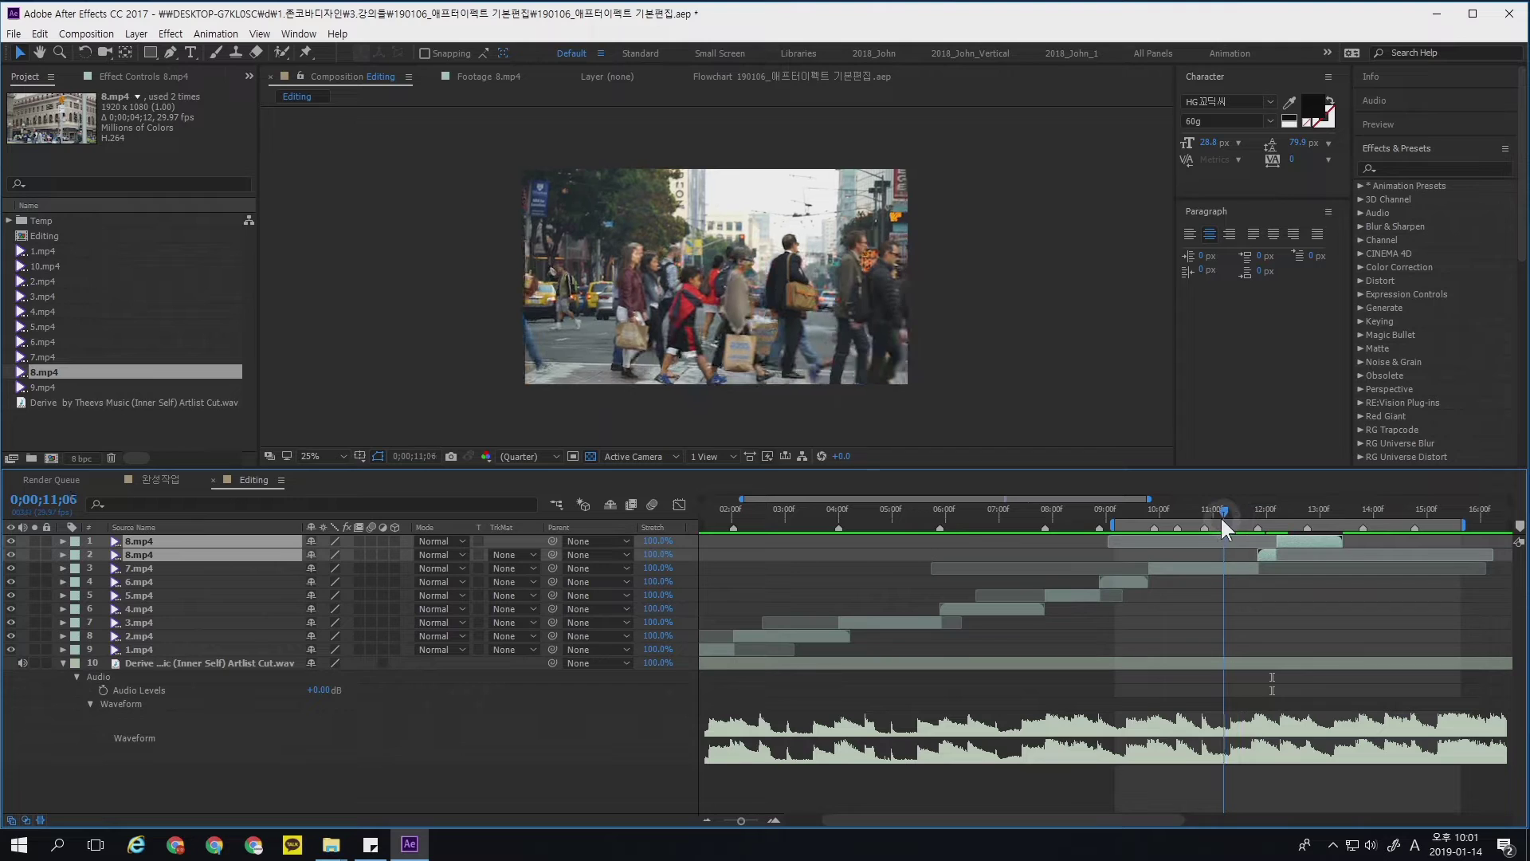
key(space)
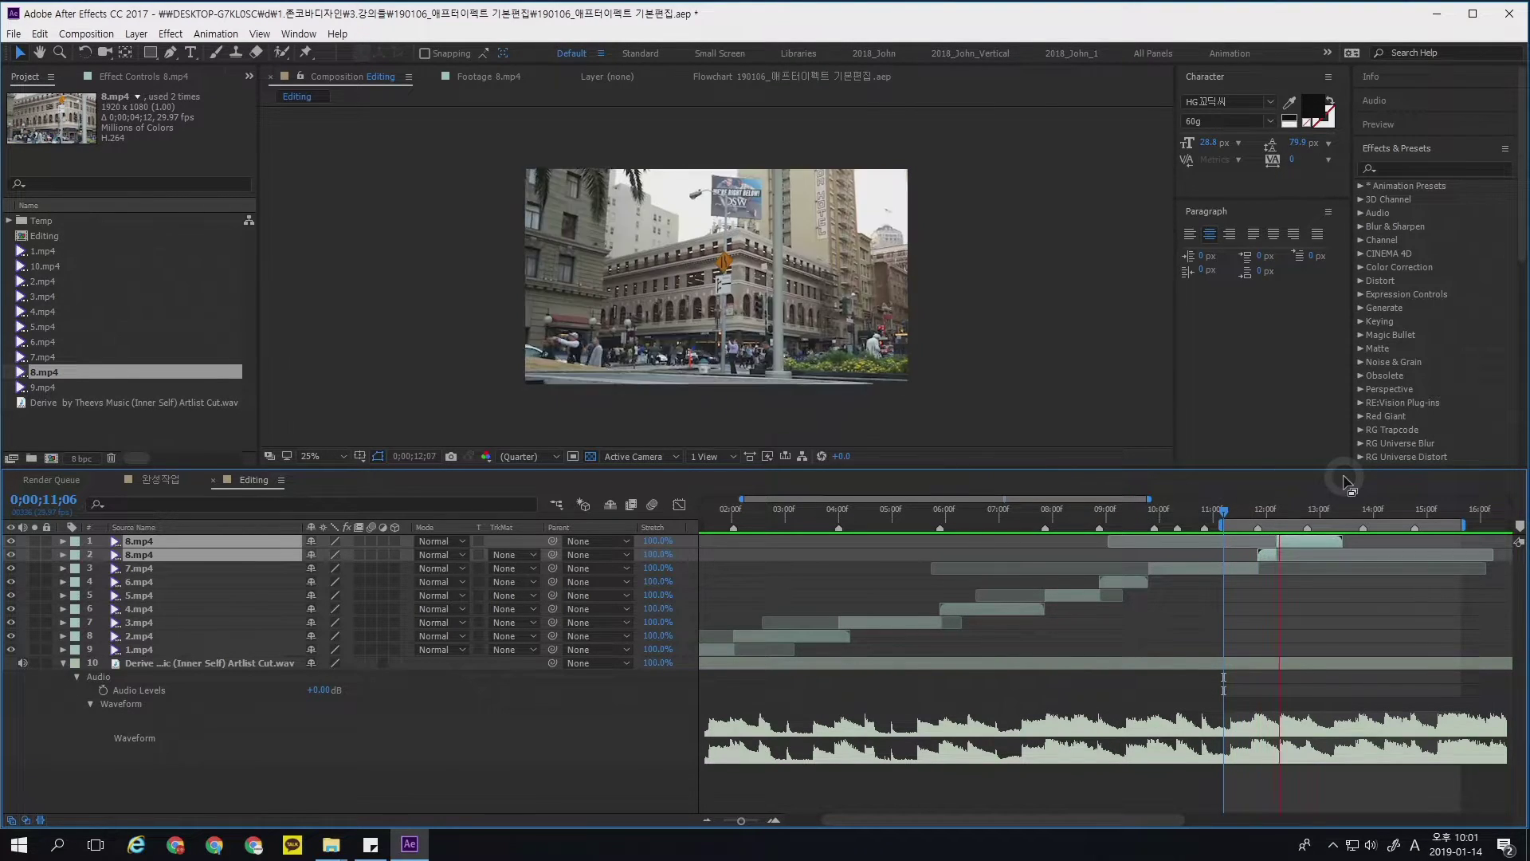
click(1323, 599)
click(1313, 507)
click(1307, 510)
click(1307, 541)
key(alt+bracketright)
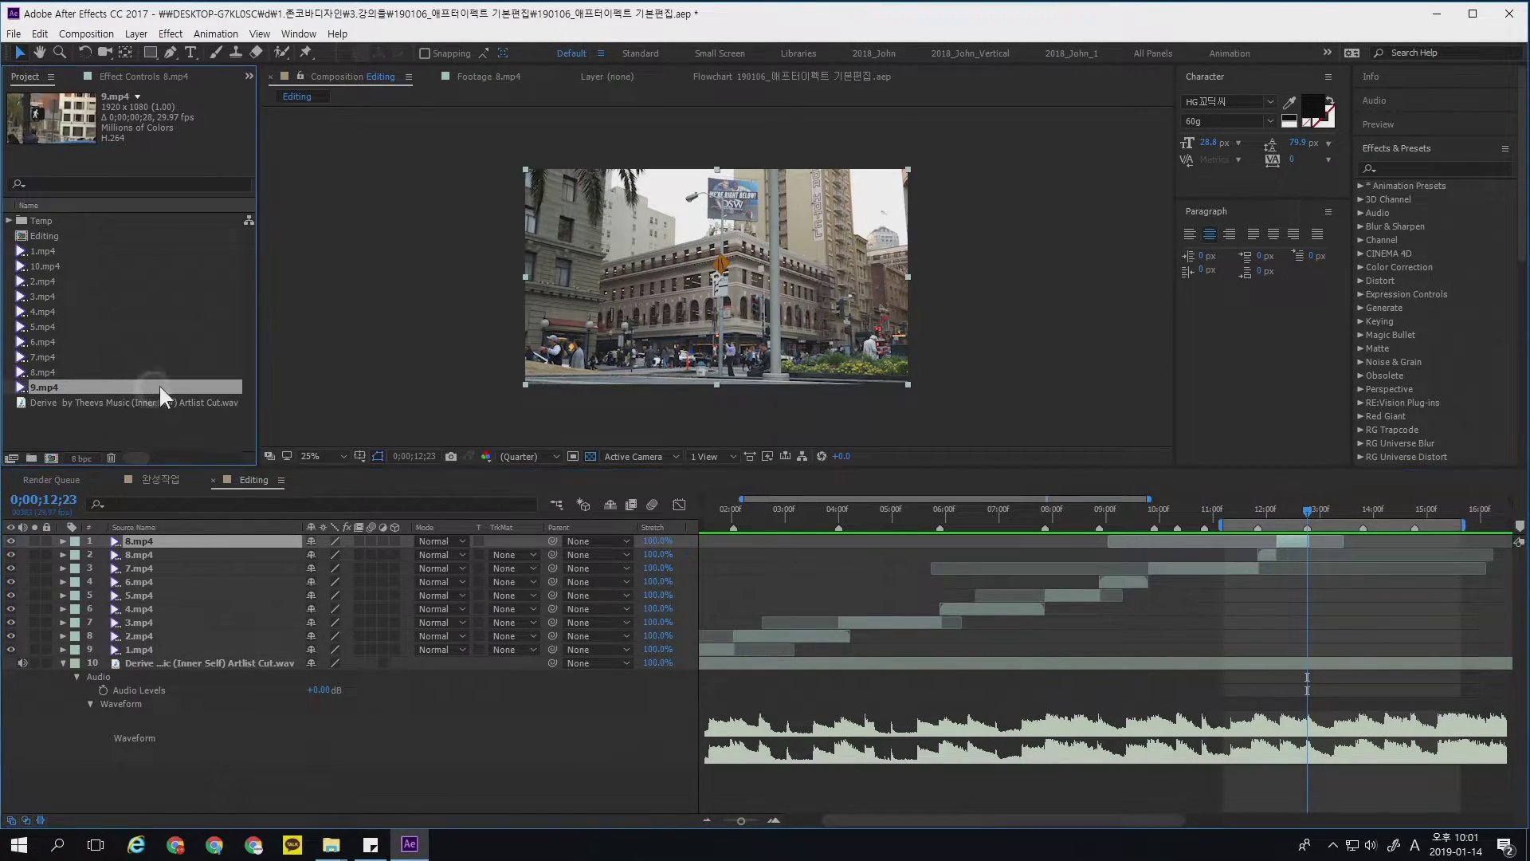
- Add the whole 9.mp4 clip as the top layer of the Editing composition and align its start to 0;00;12;23
double_click(158, 387)
drag(326, 421, 239, 542)
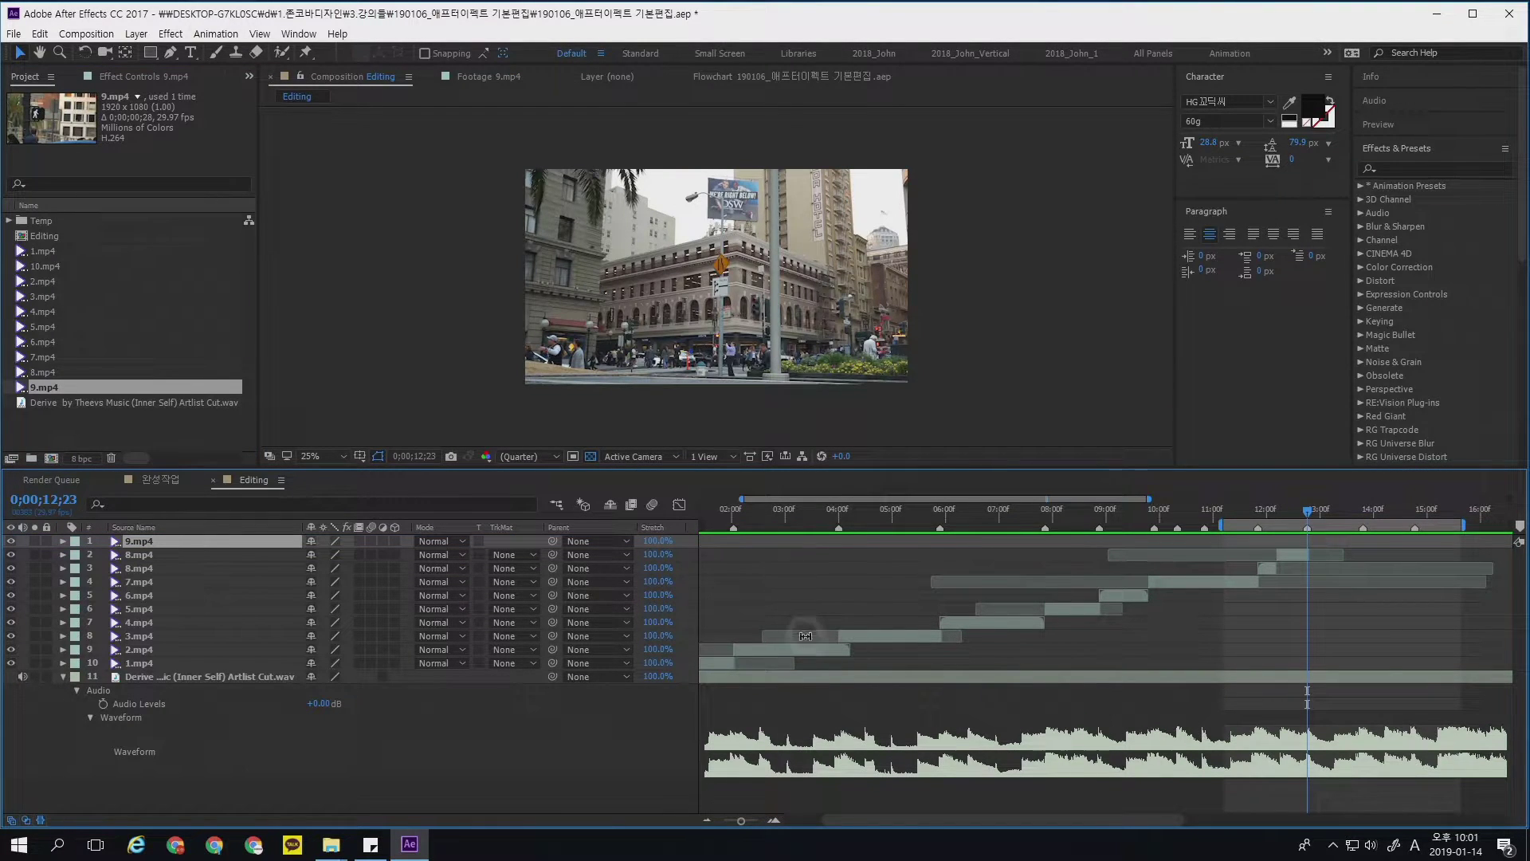
key(minus)
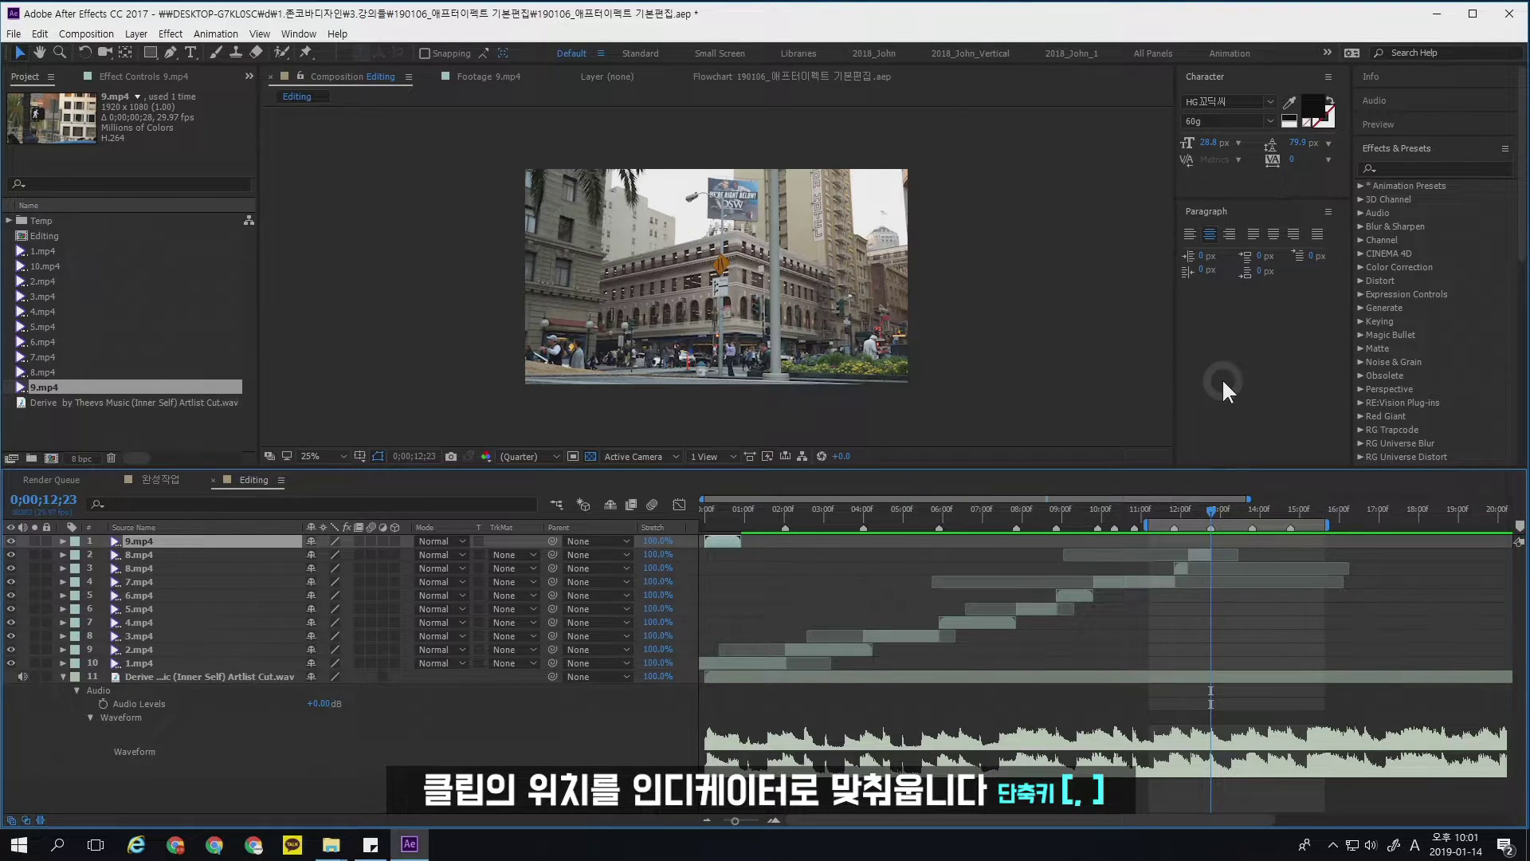
key(bracketleft)
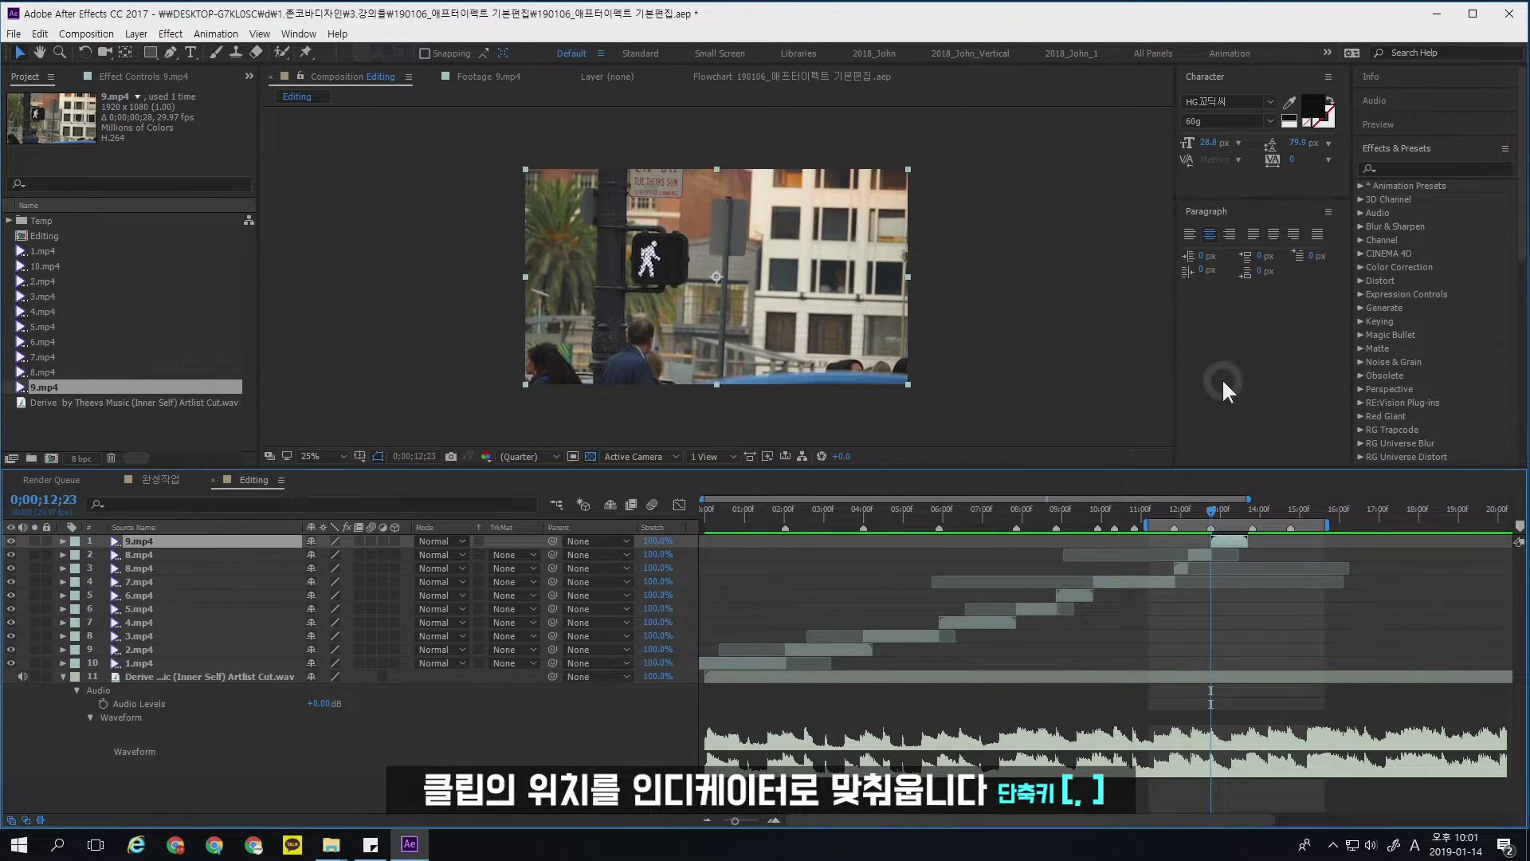
key(bracketright)
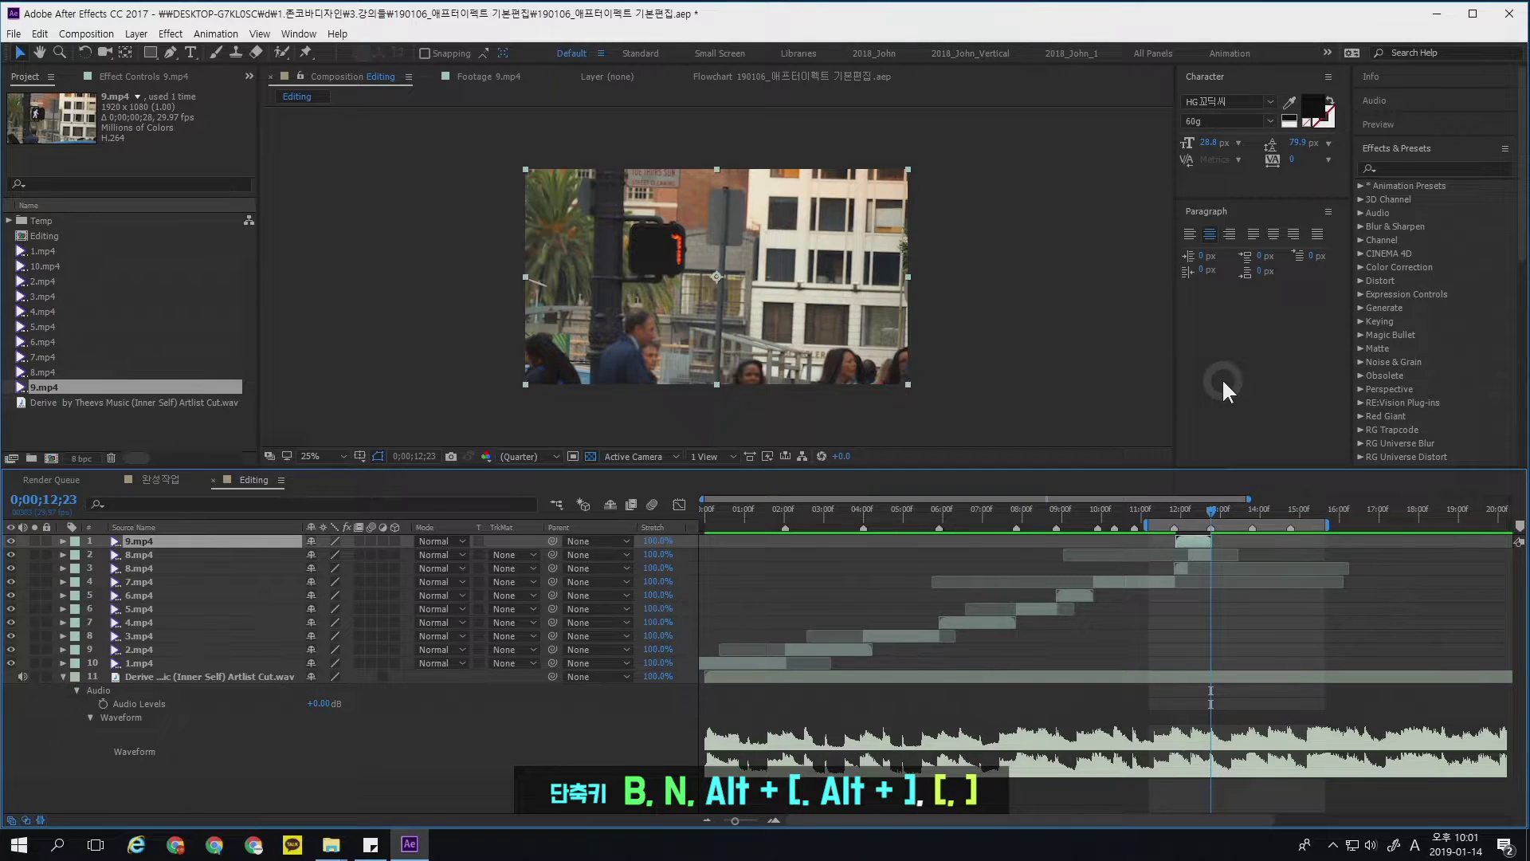
key(bracketleft)
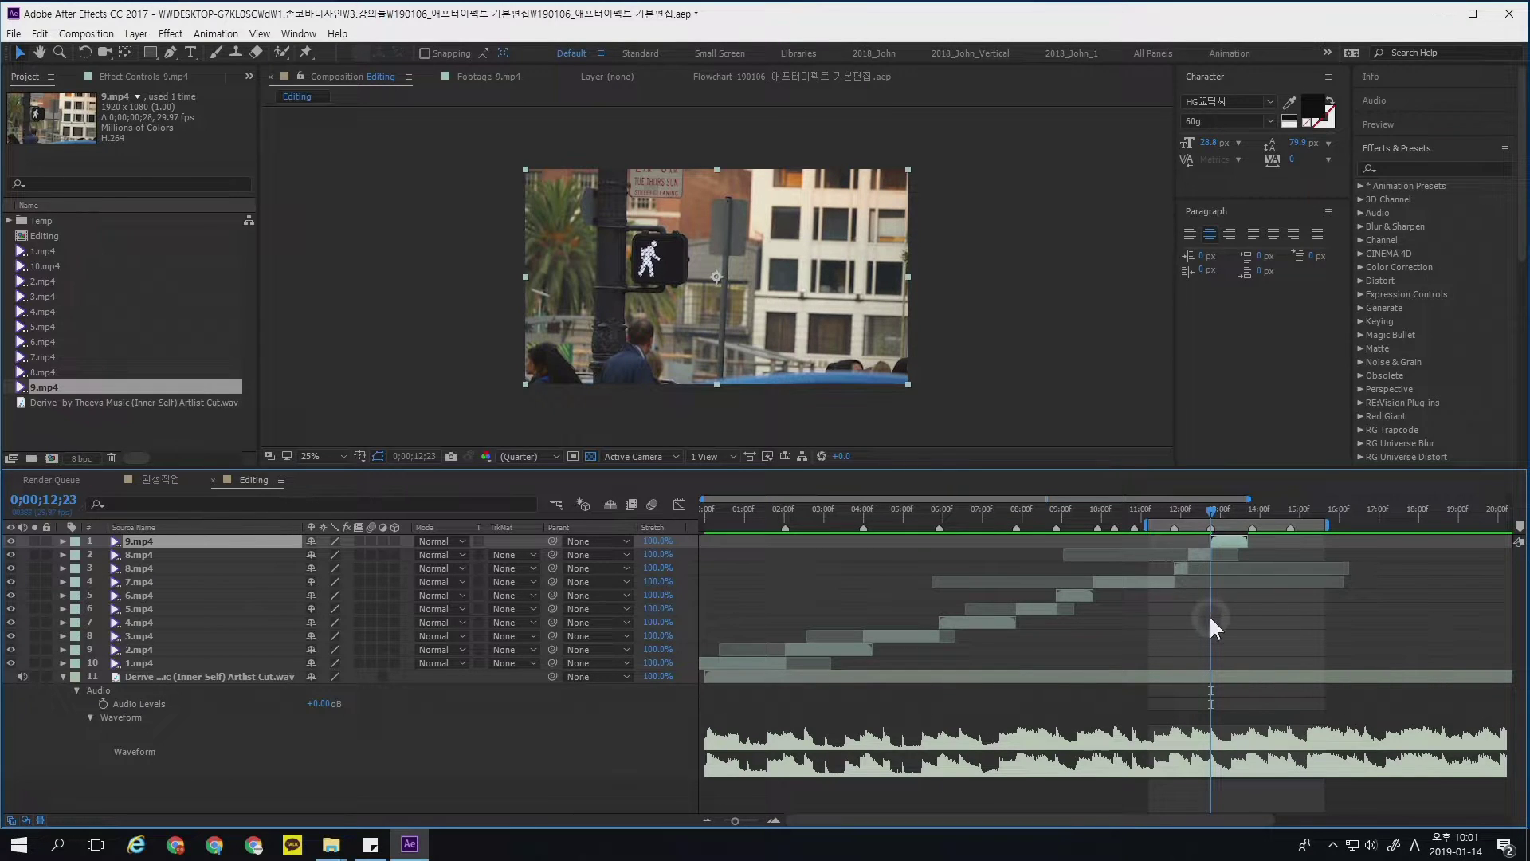
- Set the 10.mp4 footage's in point to 0;00;01;05 and overlay the rest of the clip at 0;00;13;20, where 9.mp4 ends
key(equal)
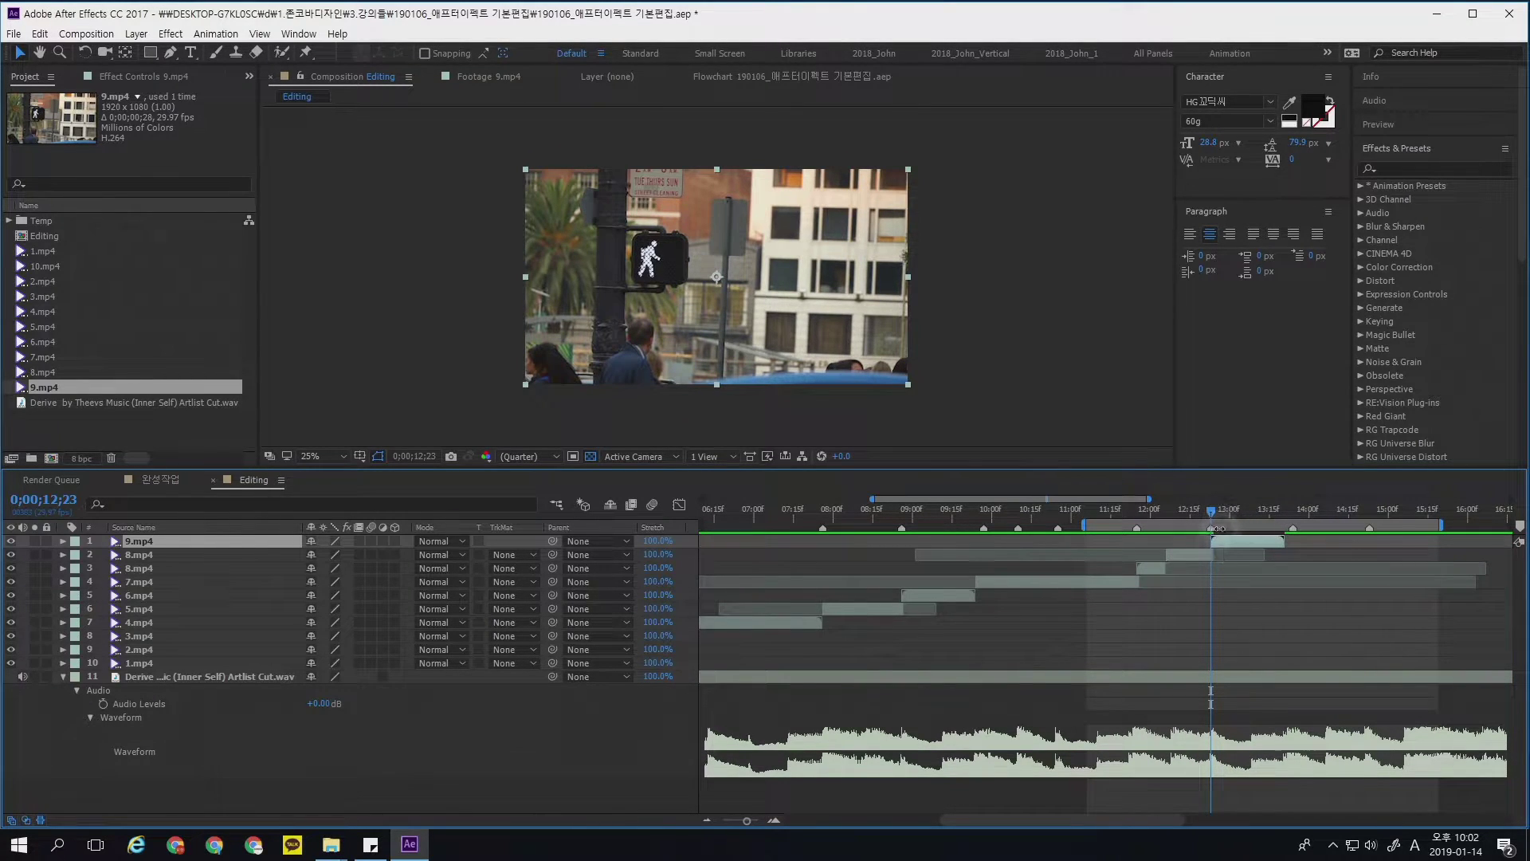
key(ctrl+Down)
drag(1212, 513, 1283, 513)
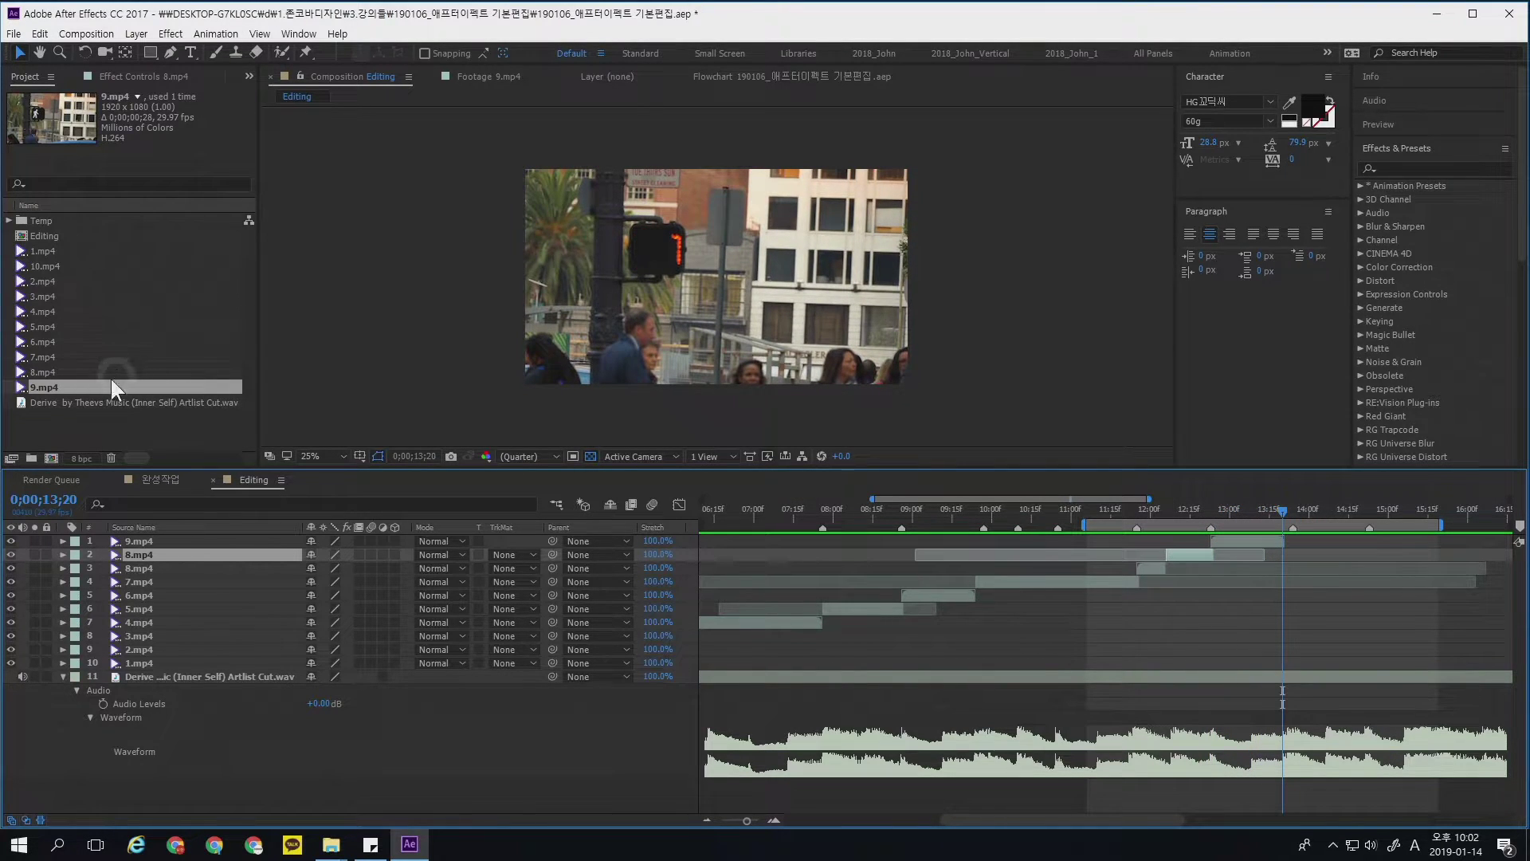
click(94, 264)
double_click(123, 264)
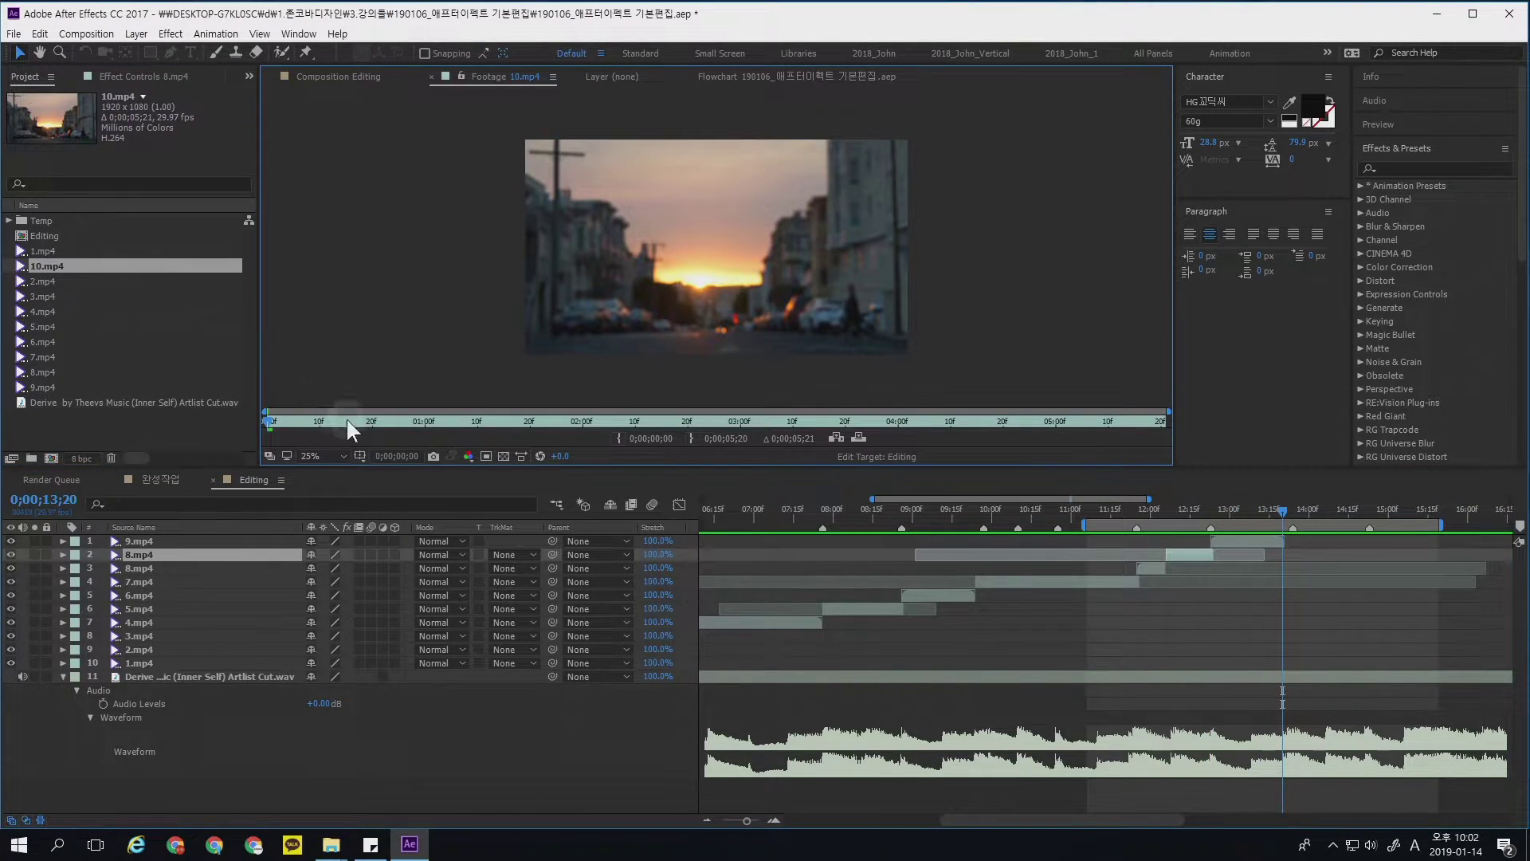
drag(281, 418, 1048, 408)
drag(1149, 410, 452, 418)
click(618, 437)
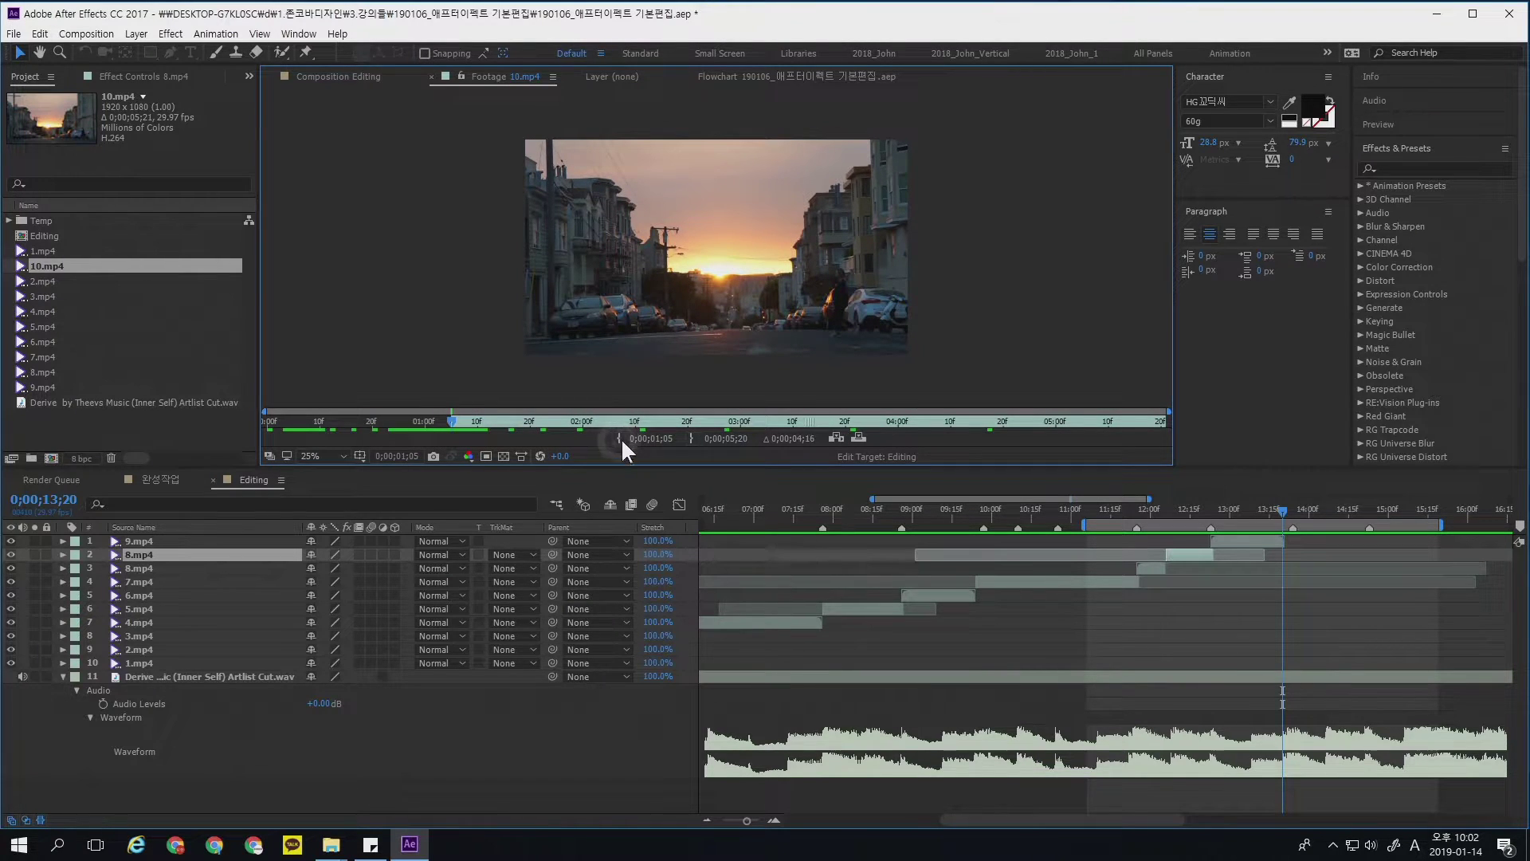
drag(632, 418, 1165, 417)
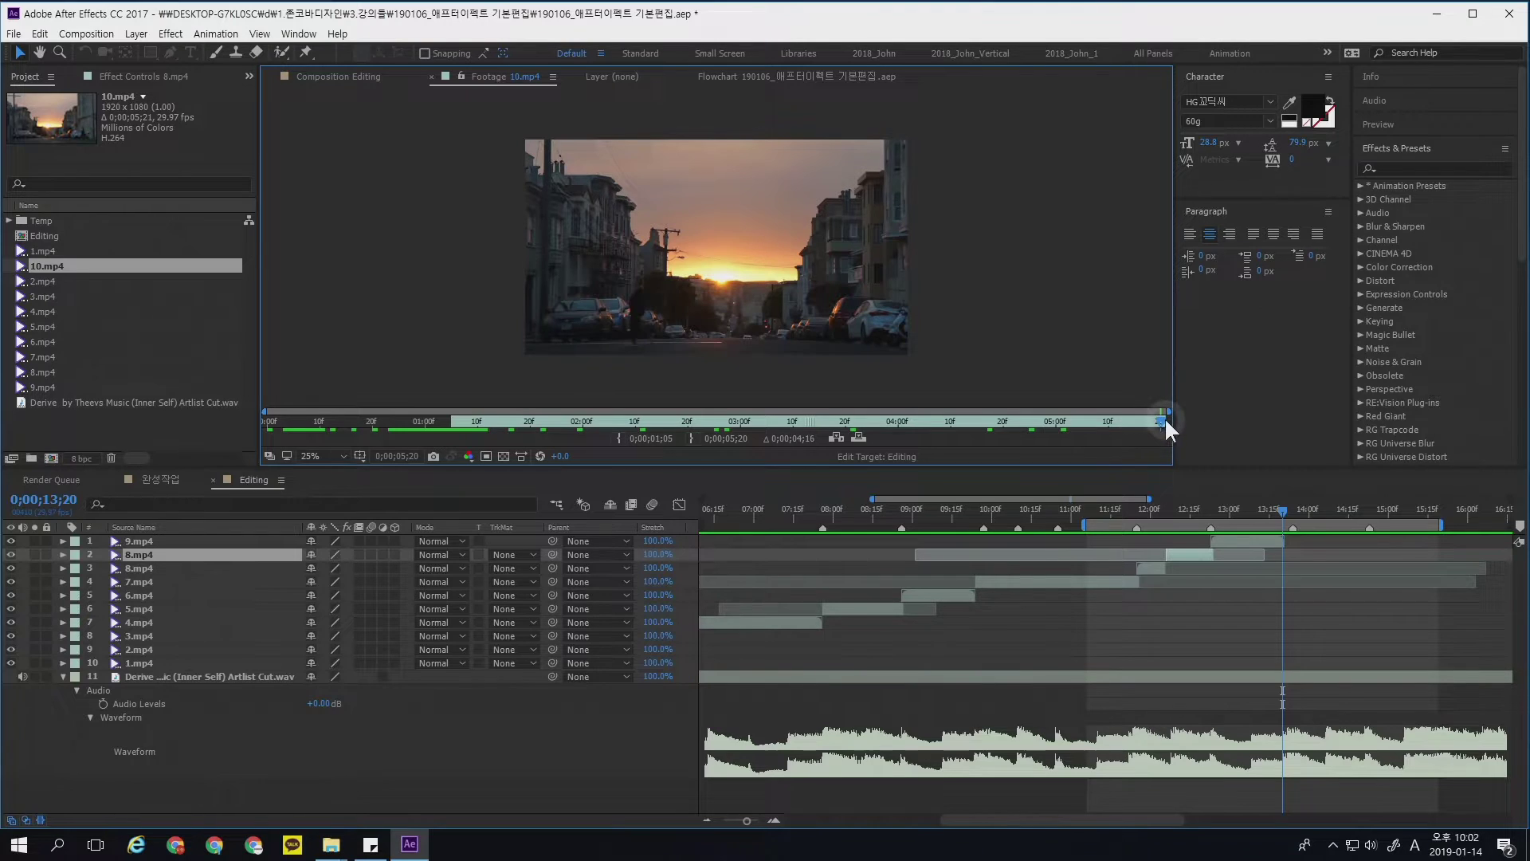
click(858, 437)
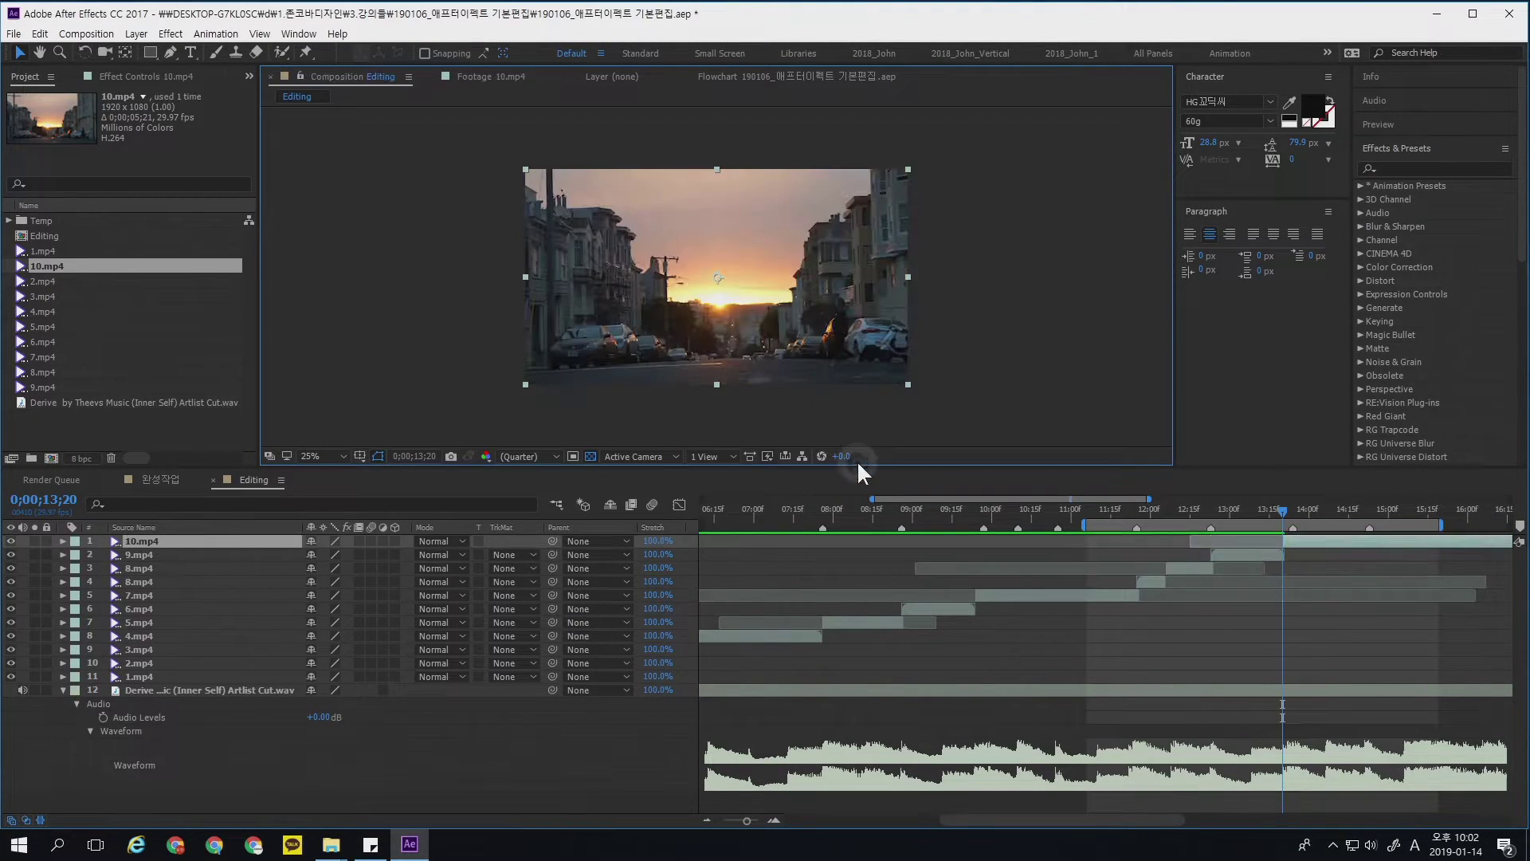
- Play back the whole edit from 0;00;00;00 with the preview fitted to the viewer, and check the 10.mp4 section at 0;00;14;19
key(minus)
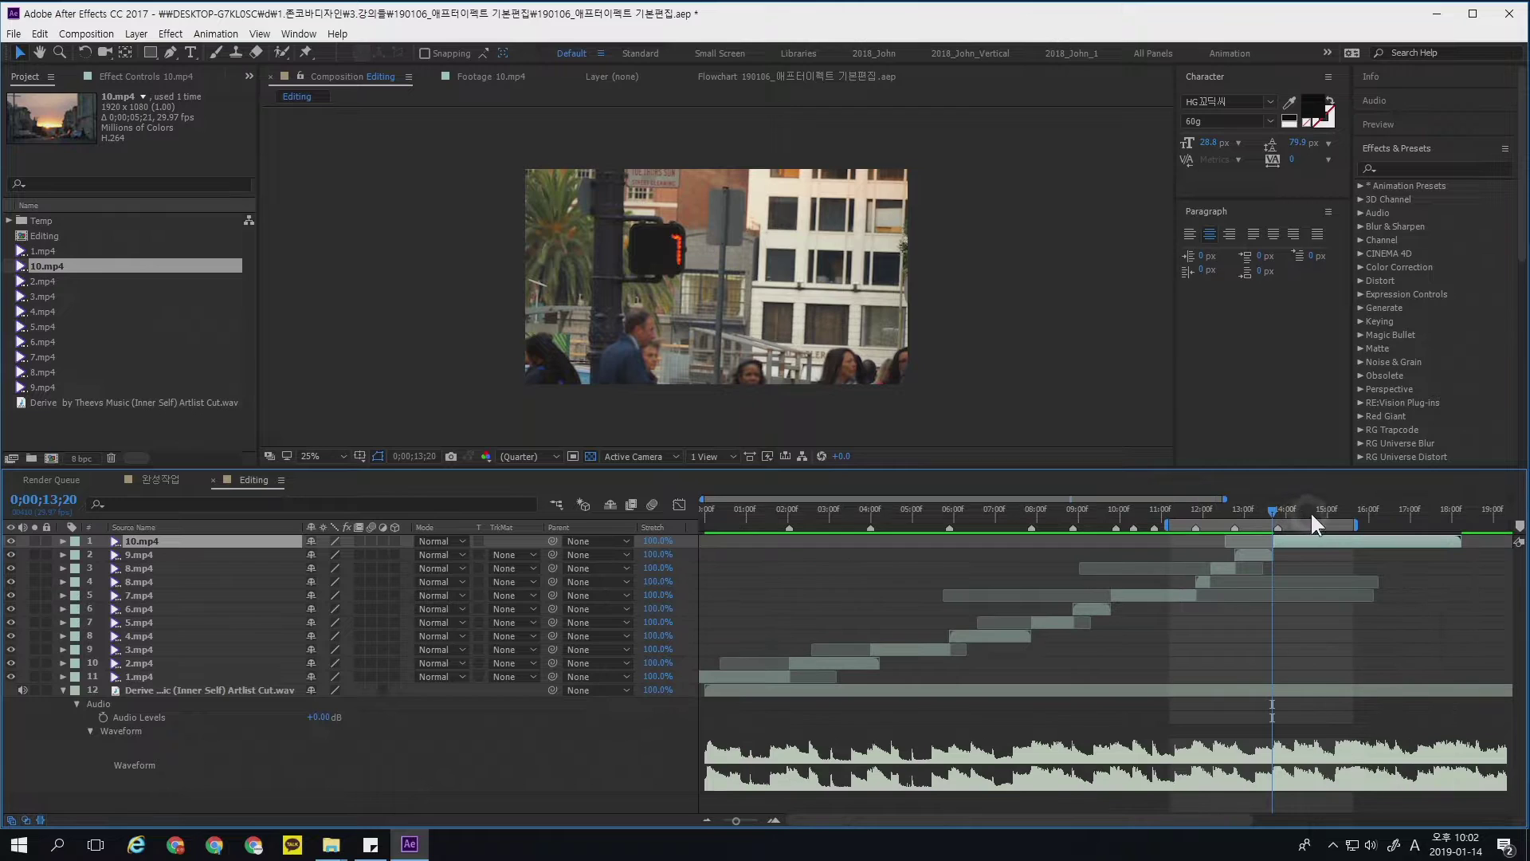
drag(1283, 507, 679, 526)
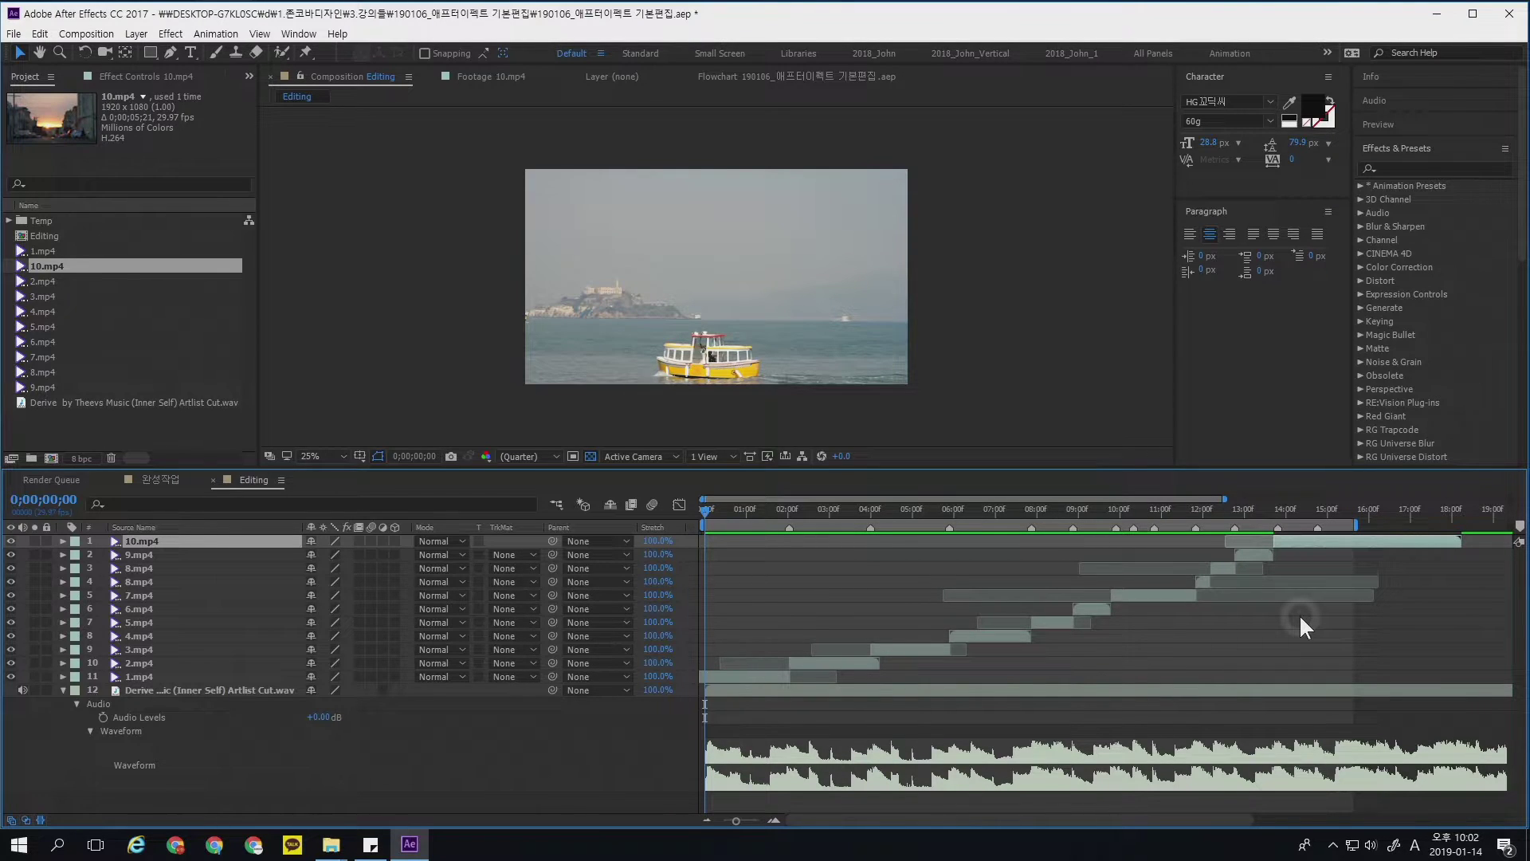
key(shift+slash)
key(space)
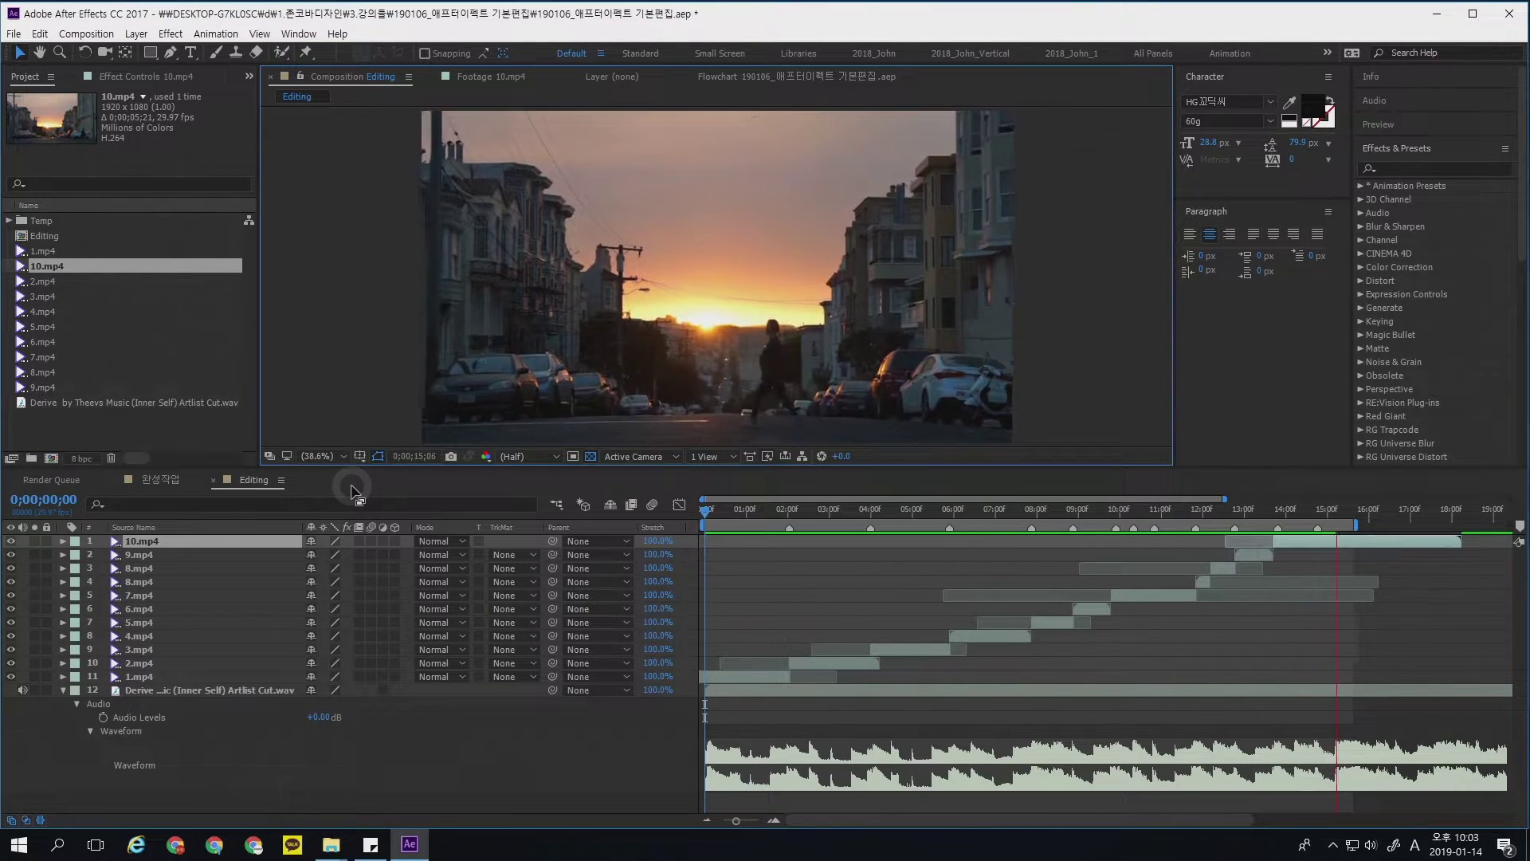
key(space)
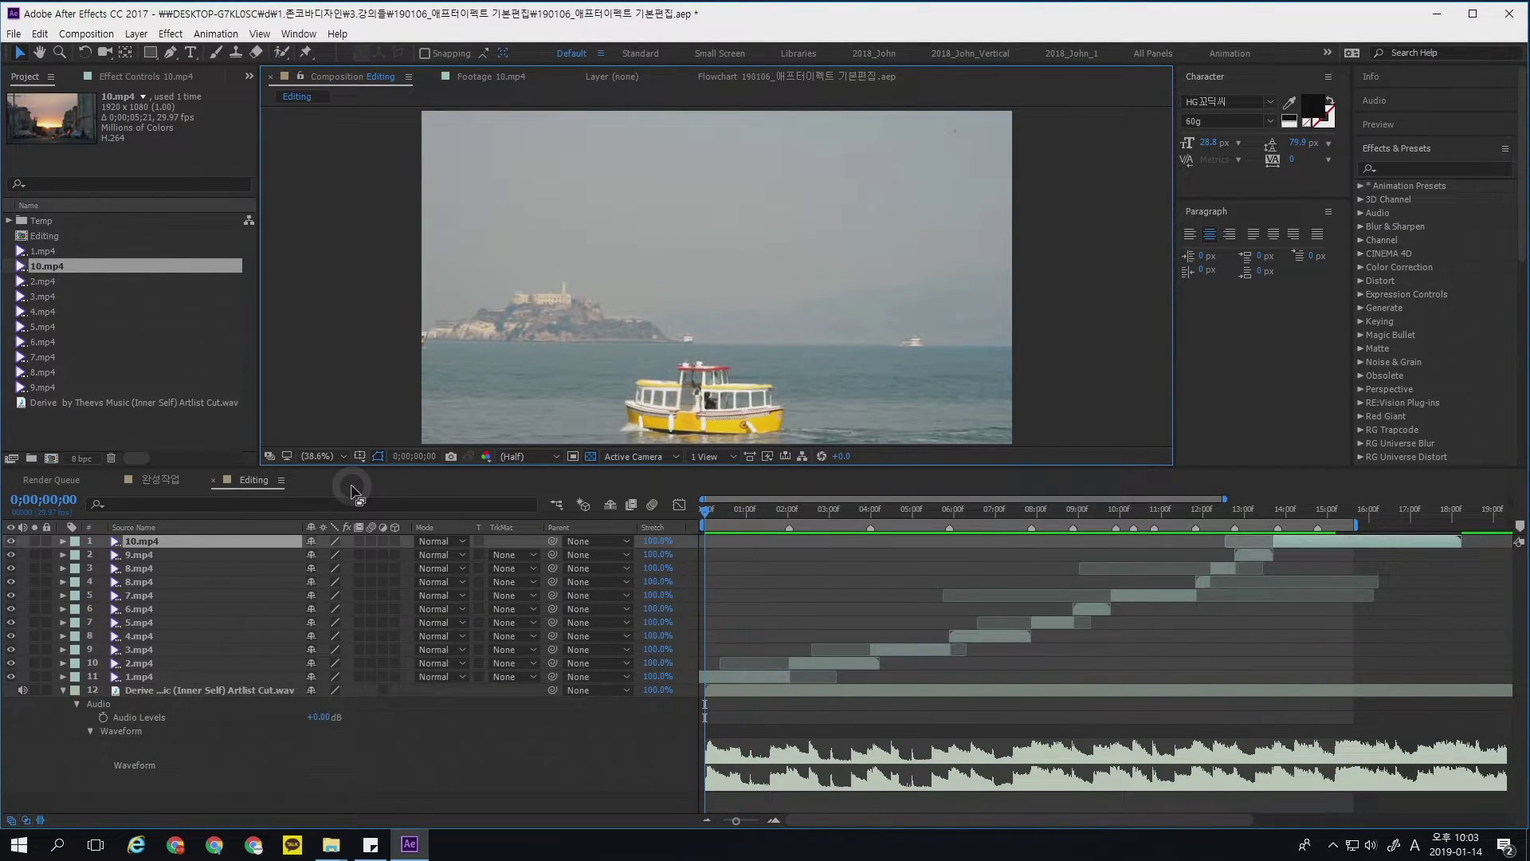
drag(959, 510, 1312, 510)
click(1292, 453)
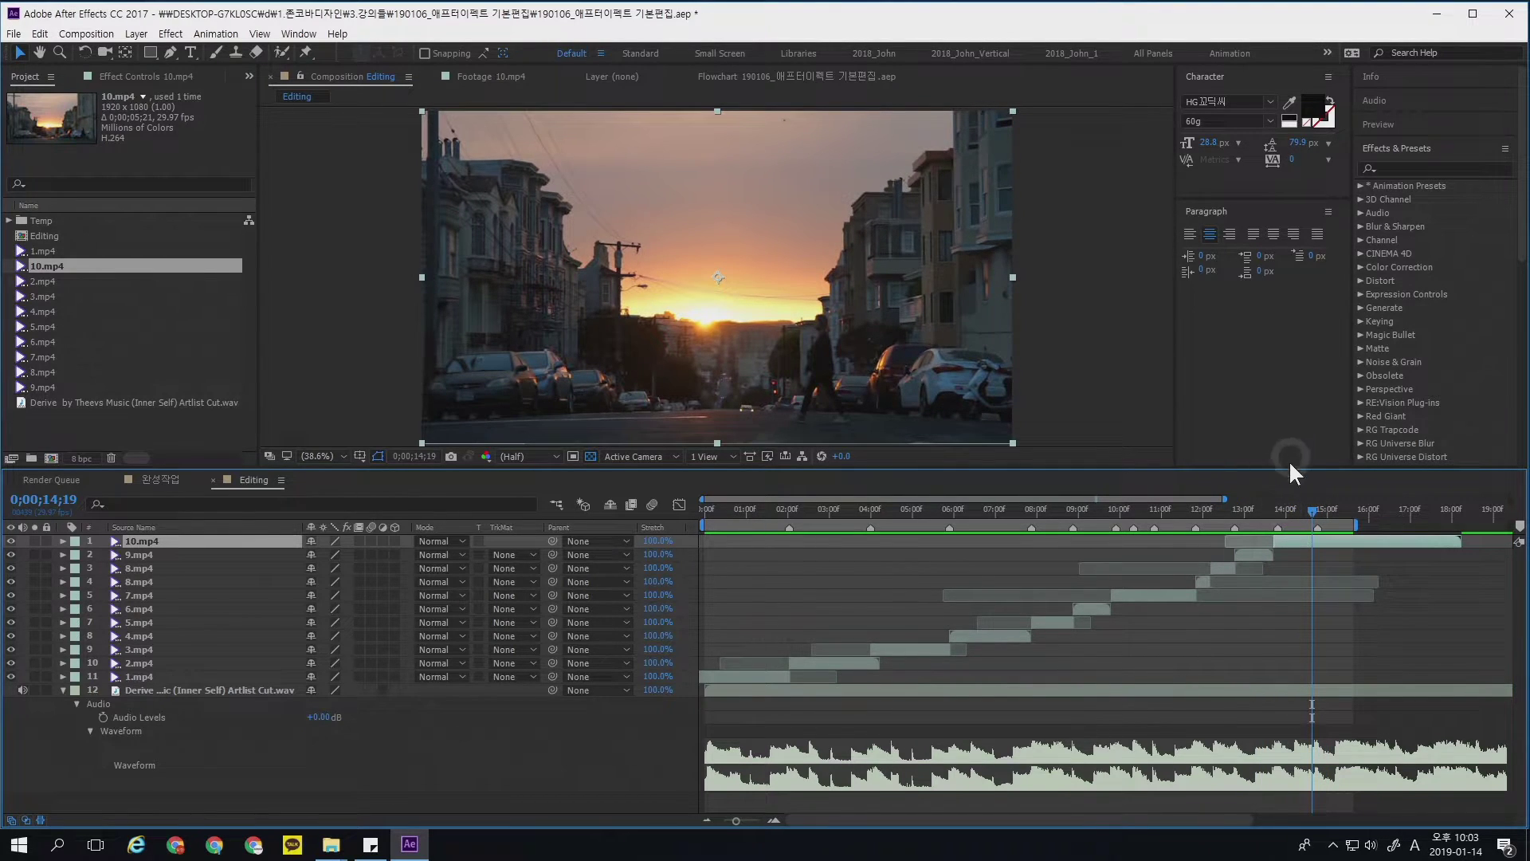
click(1216, 500)
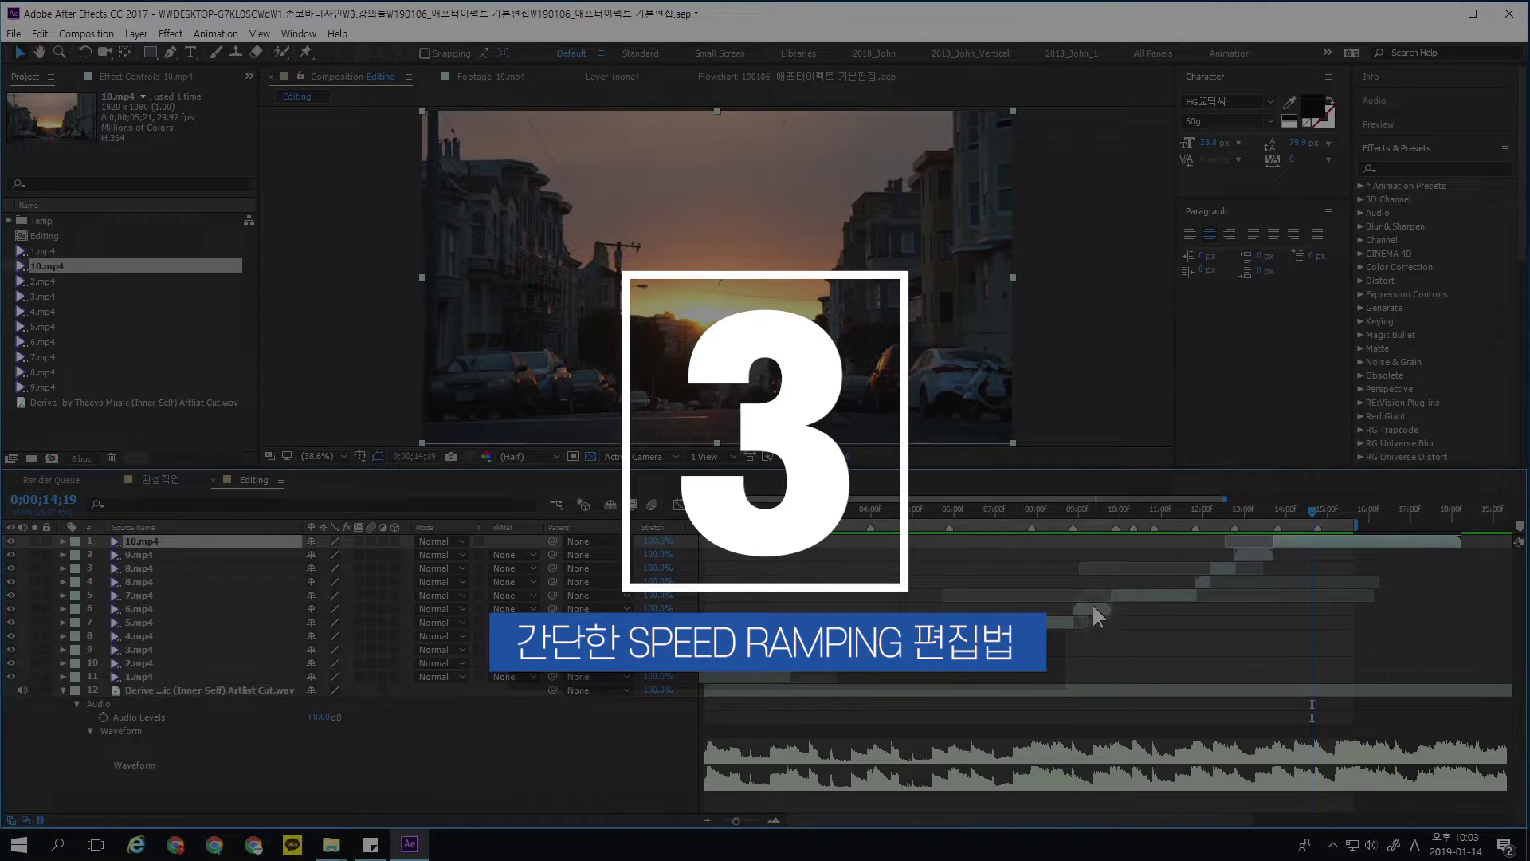
- Start the work area just before the 7.mp4 section and split the 7.mp4 layer at 0;00;10;23
mouse_move(1124, 510)
mouse_down()
mouse_move(1088, 510)
mouse_move(1123, 510)
mouse_up()
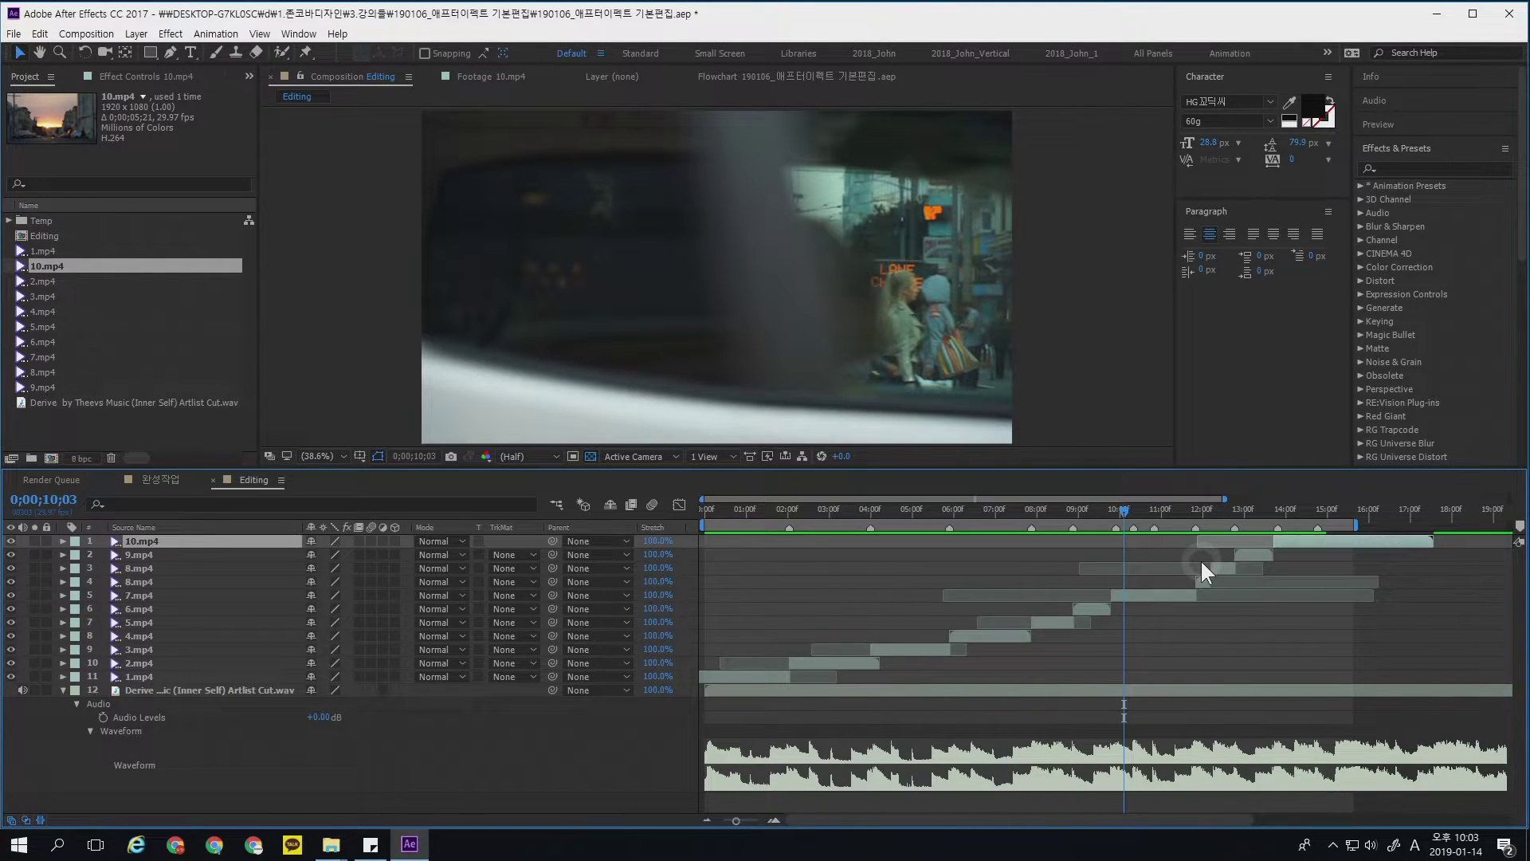
key(b)
click(1140, 509)
drag(1140, 509, 1184, 514)
key(equal)
click(1135, 599)
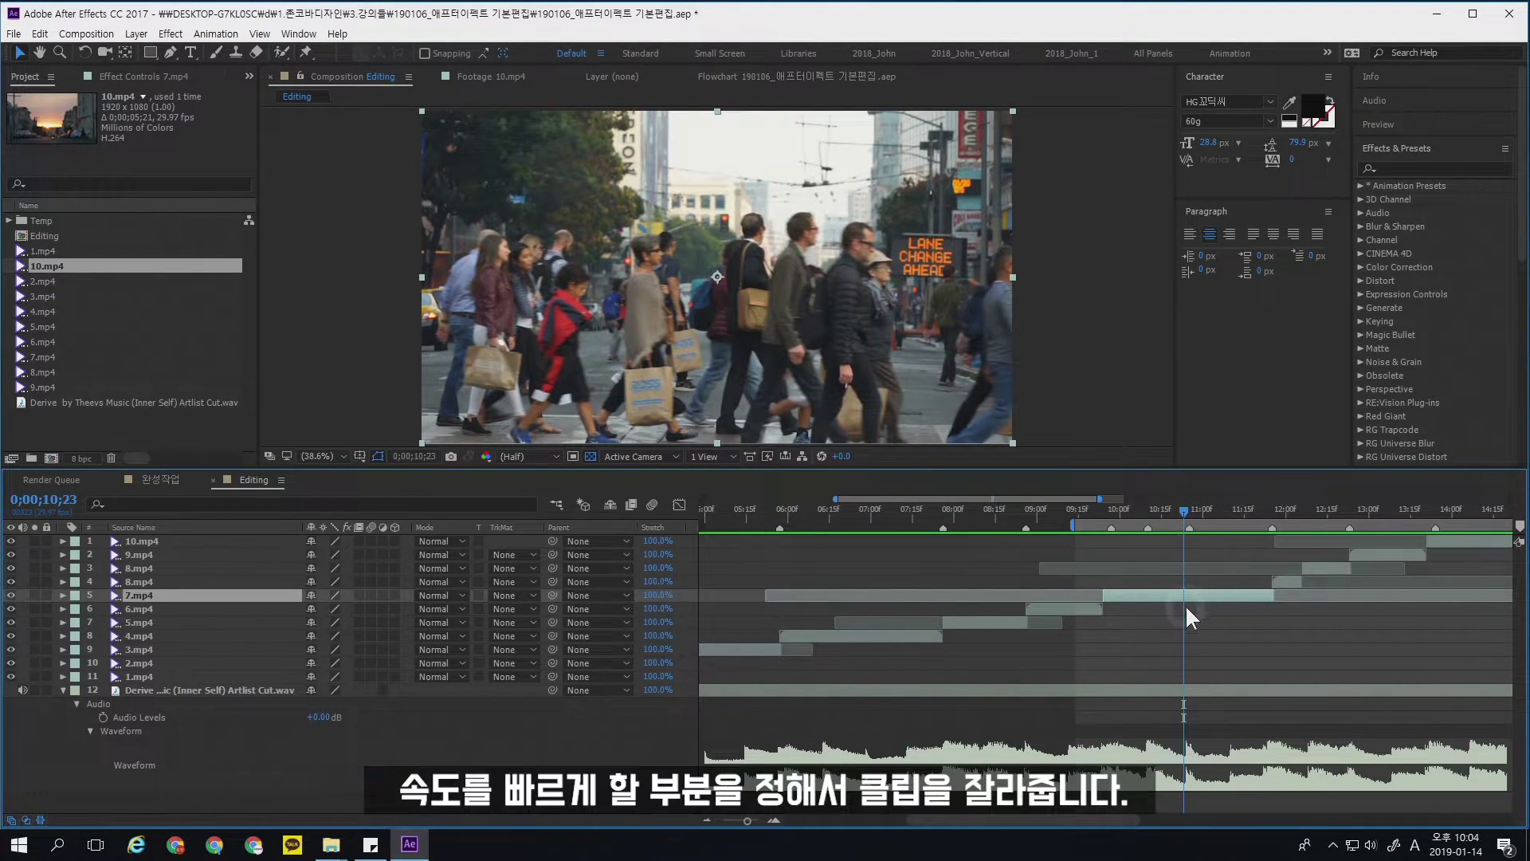
key(ctrl+shift+d)
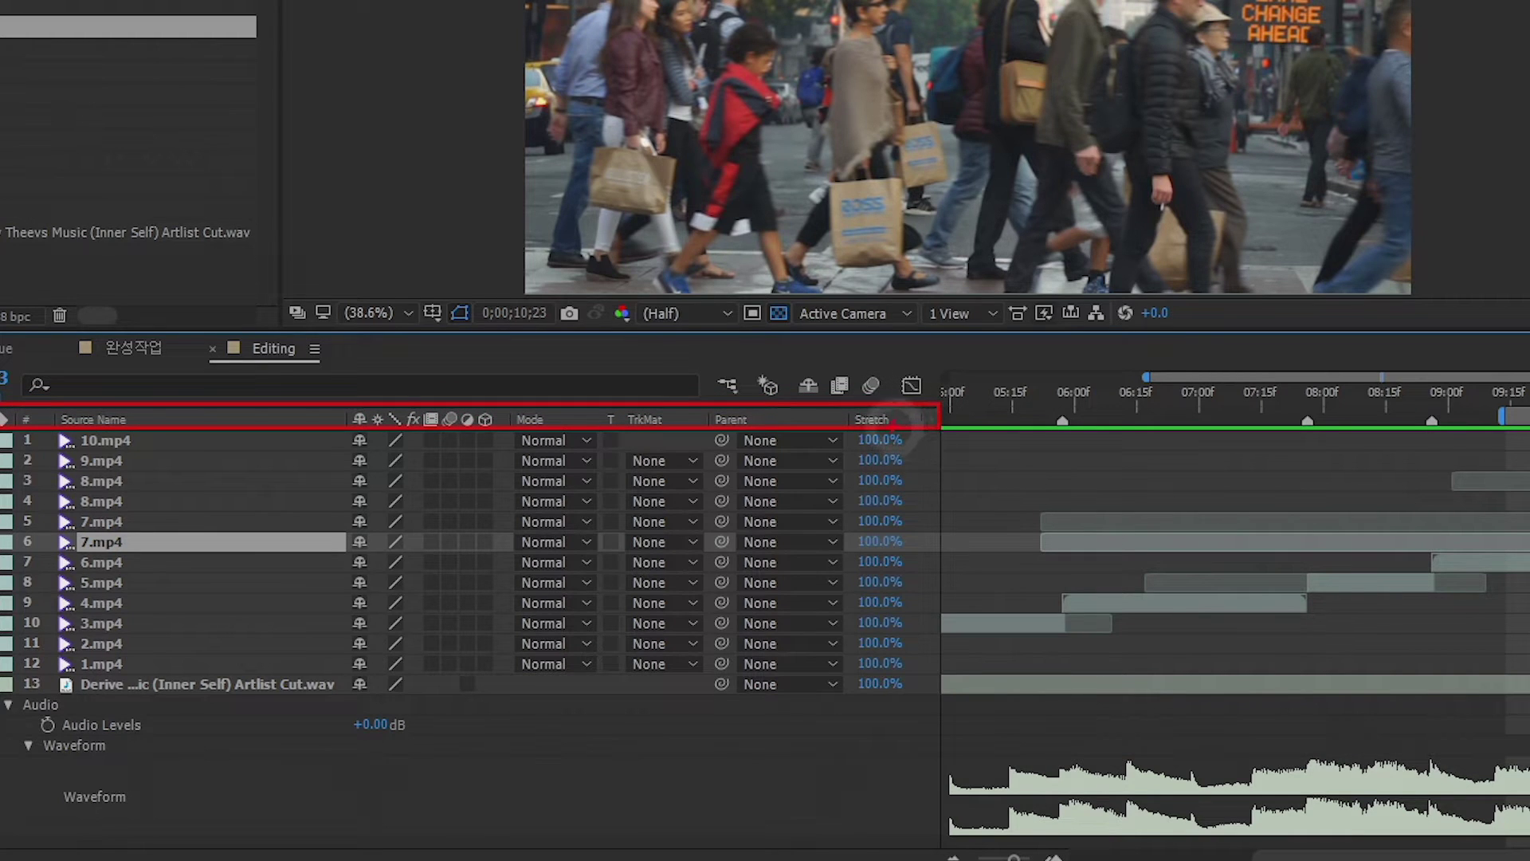
- Check the timeline's column options for the Stretch column
right_click(882, 416)
mouse_move(1000, 496)
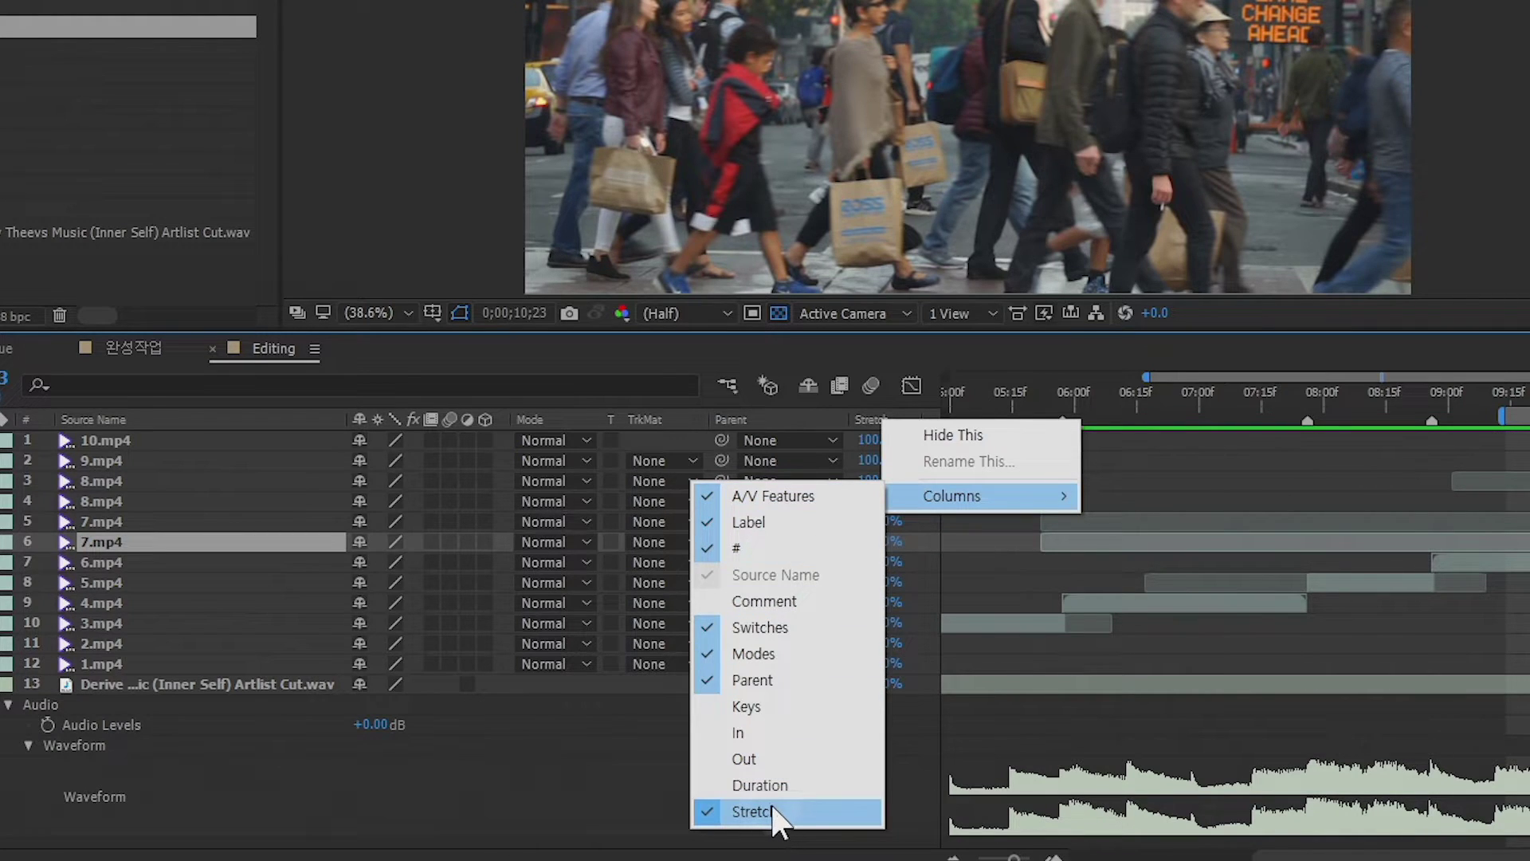
key(Escape)
key(Escape)
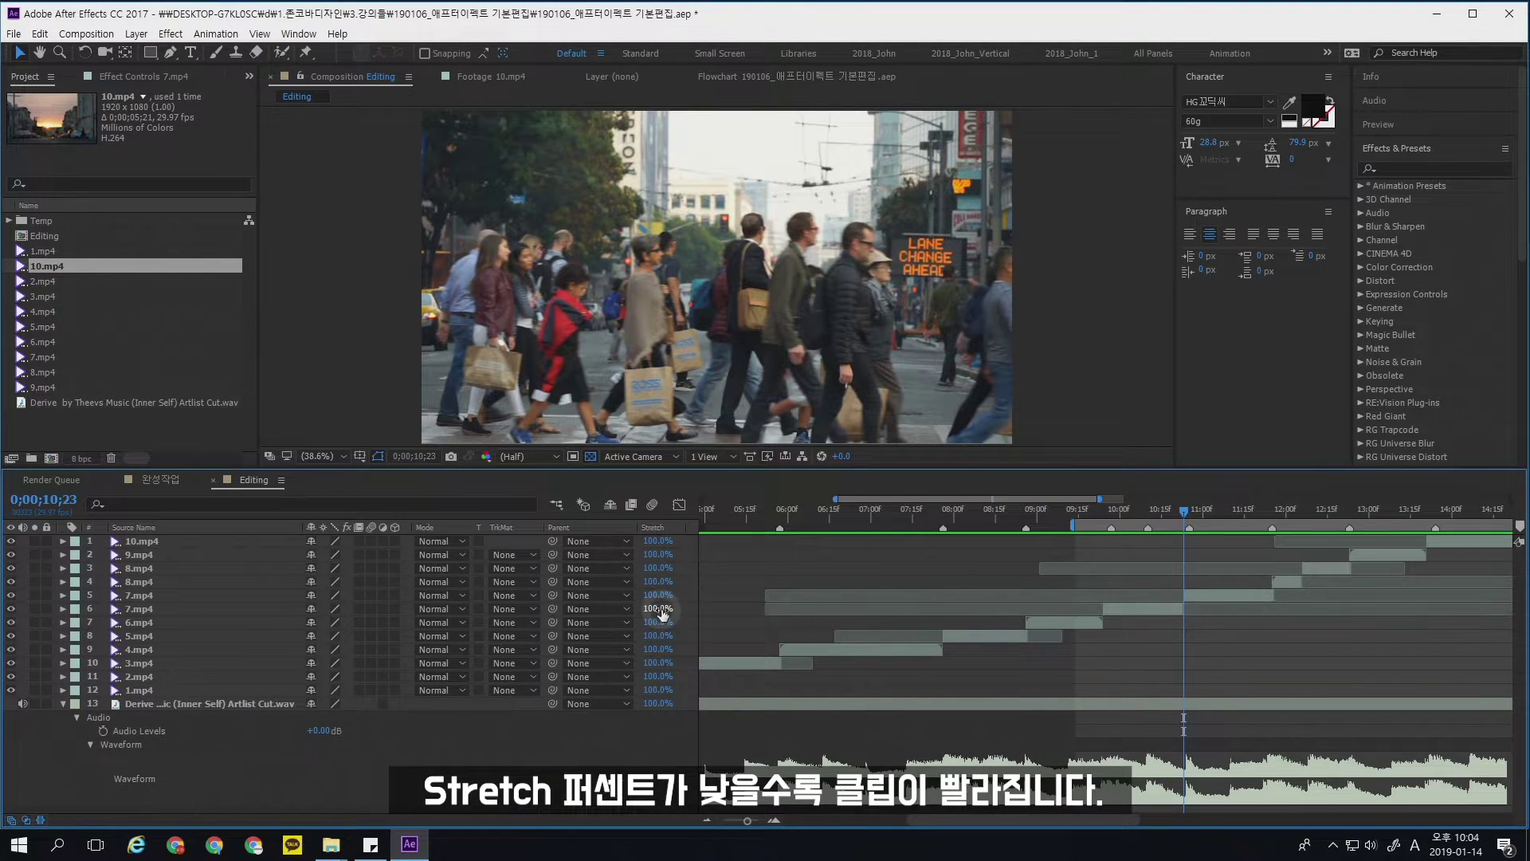
- Set the Stretch of the first 7.mp4 part to 20% to speed it up
click(1164, 609)
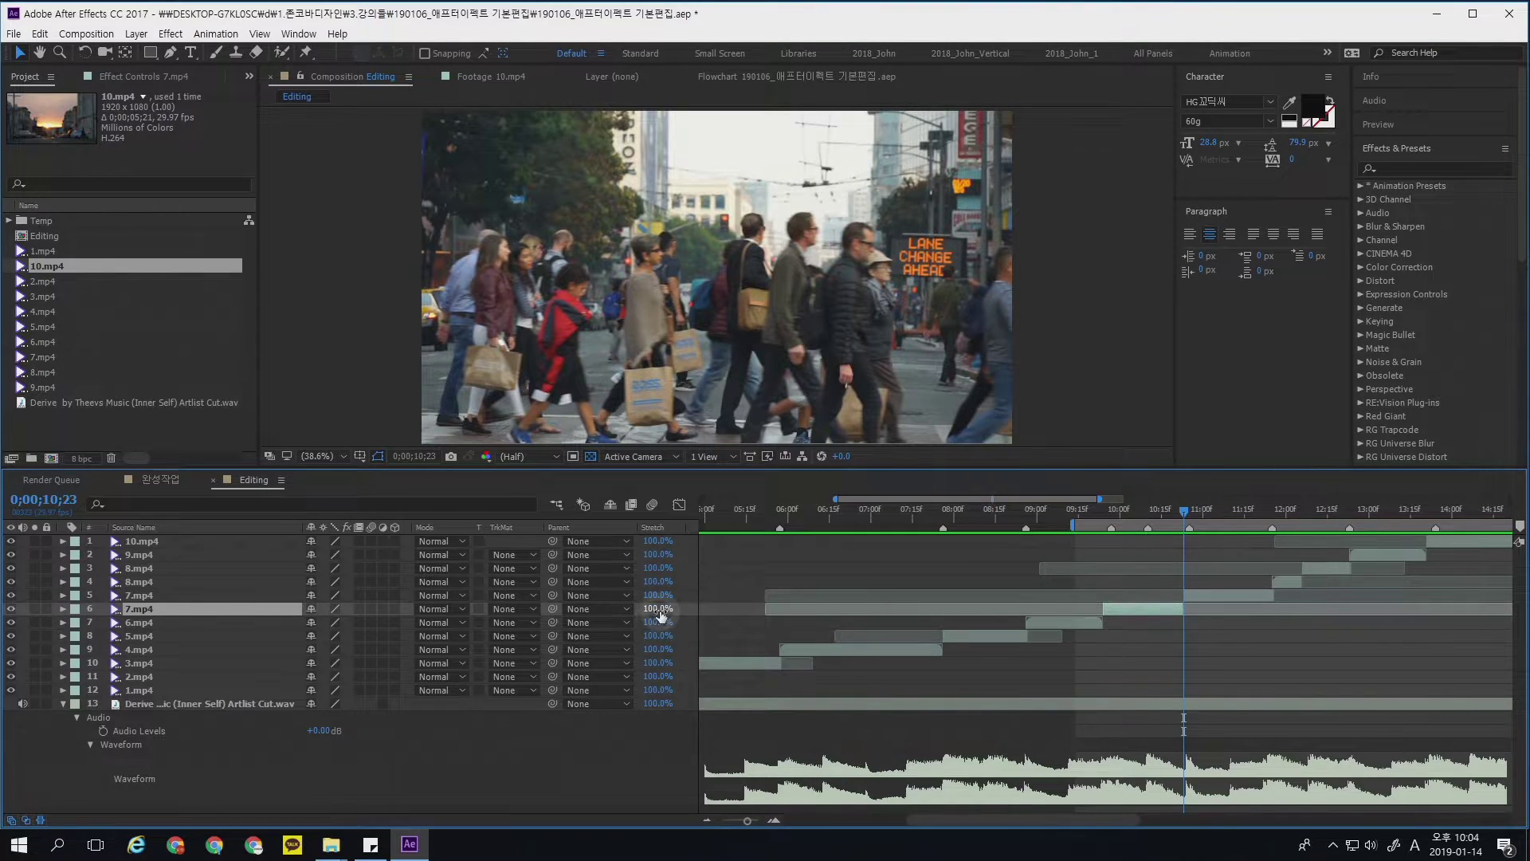
click(660, 612)
text(20)
key(Return)
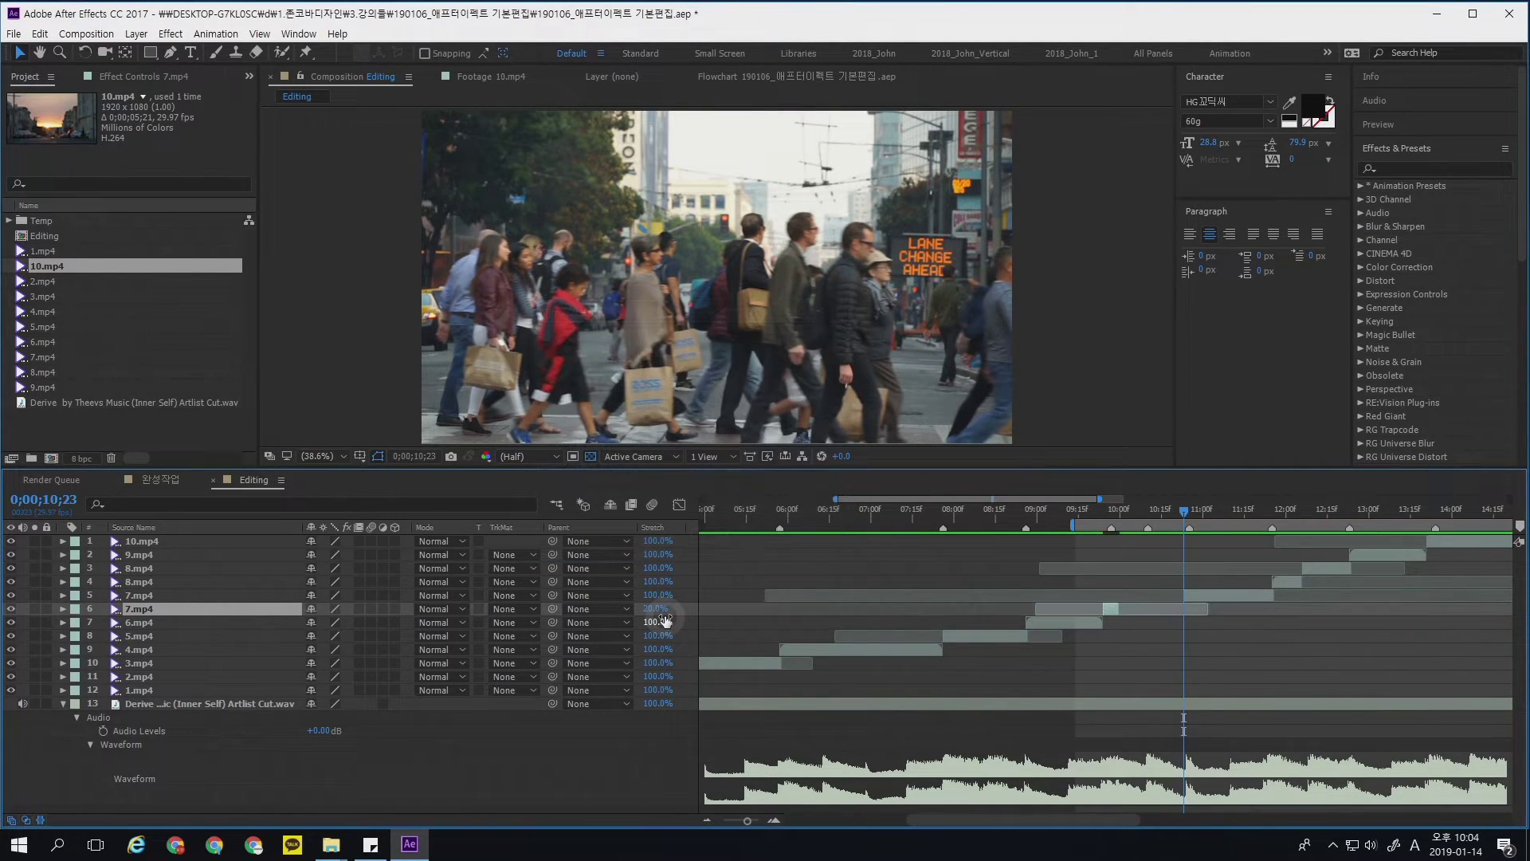
- Move the second 7.mp4 part to start at 0;00;09;28, where the sped-up part ends, and play back the transition
drag(1103, 509, 1115, 510)
drag(1200, 587, 1132, 596)
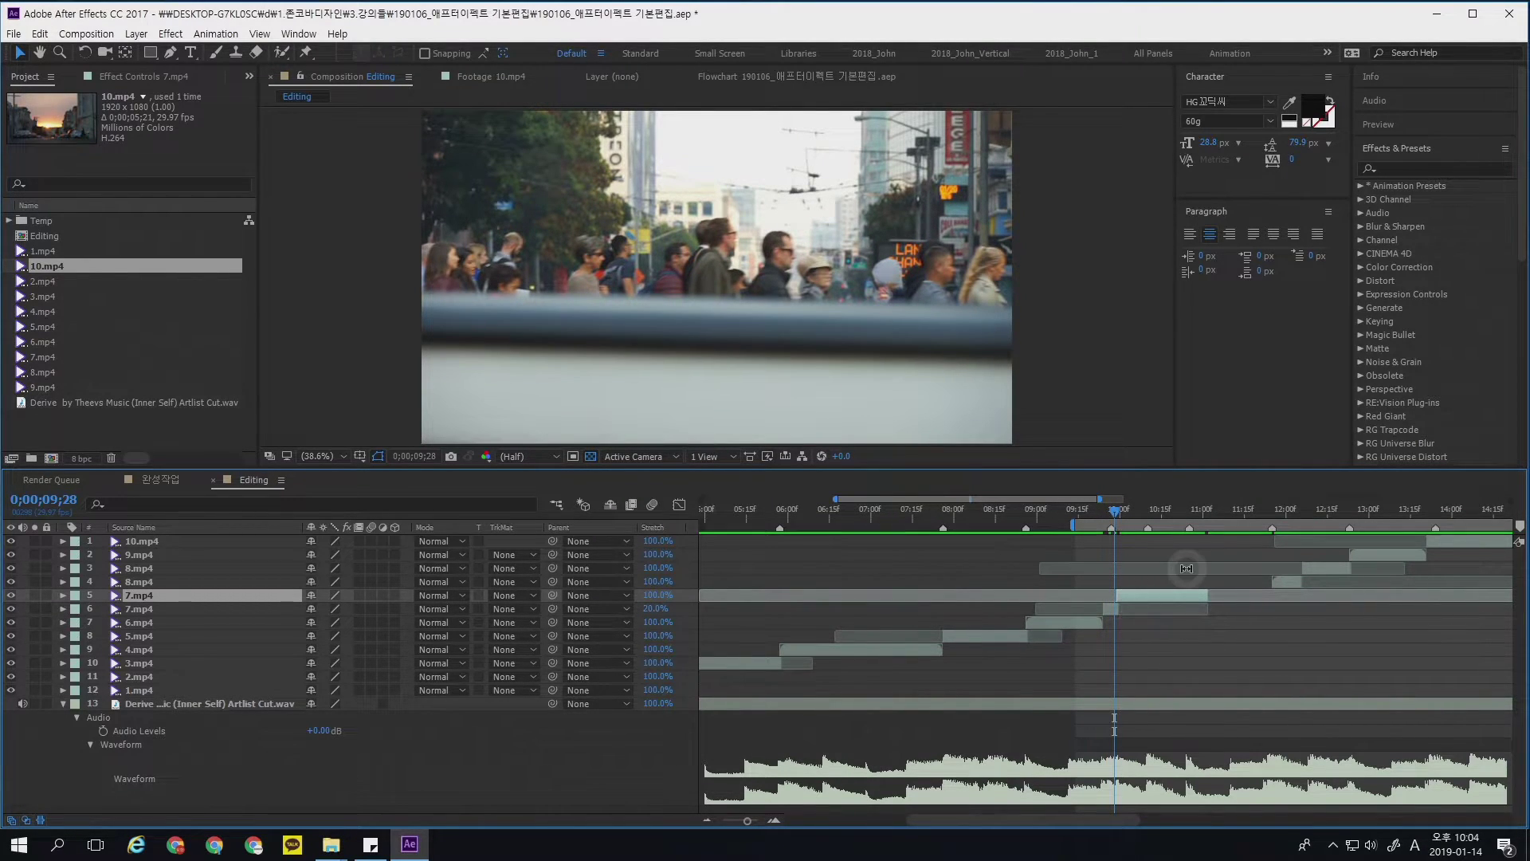
key(space)
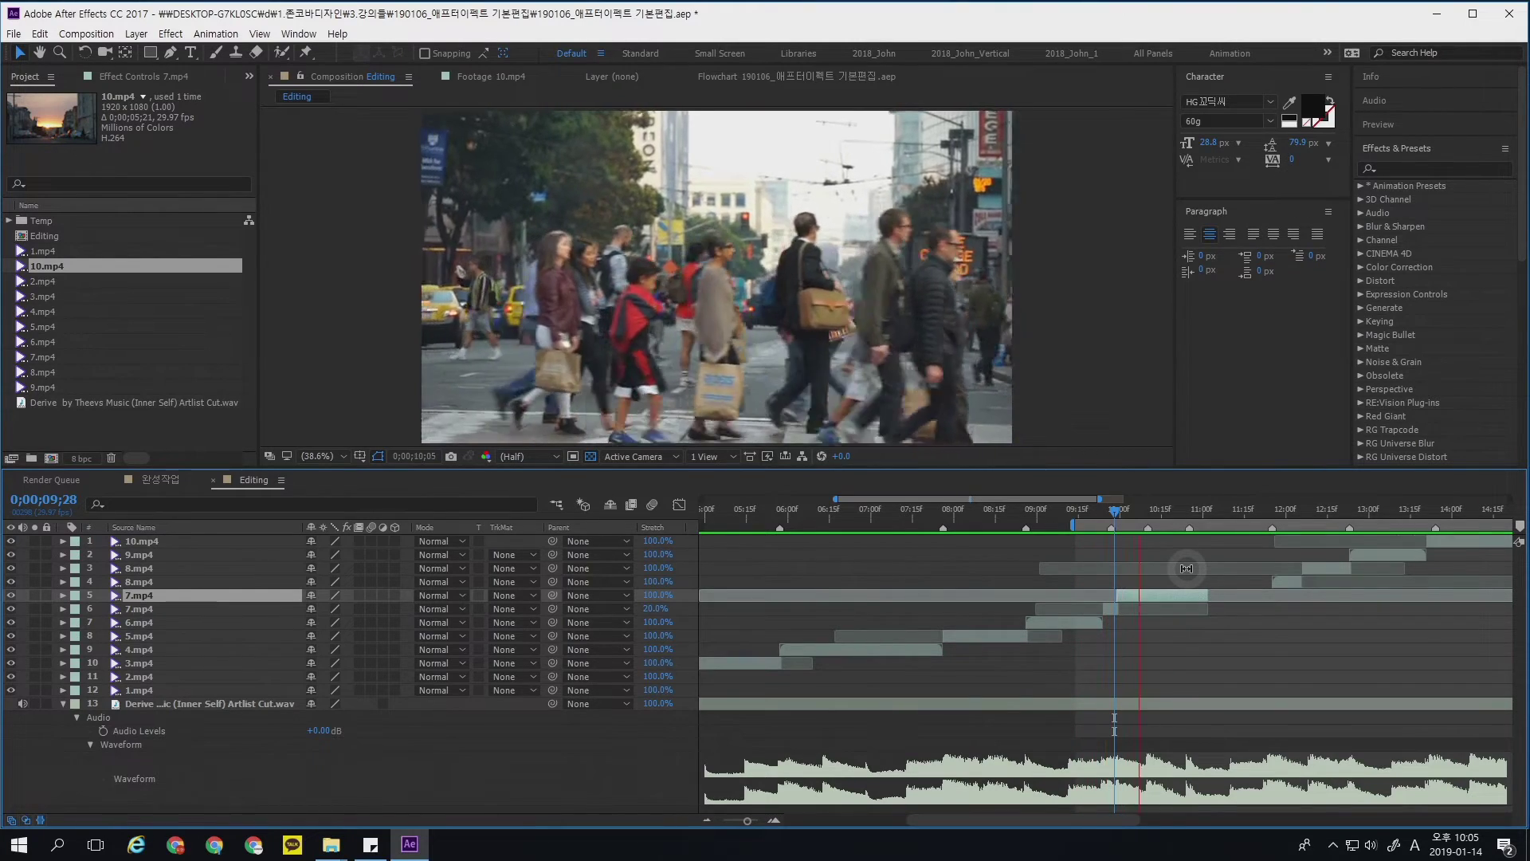
- Play back the transition, and set the Stretch of the first 7.mp4 part to 40%
key(space)
key(space)
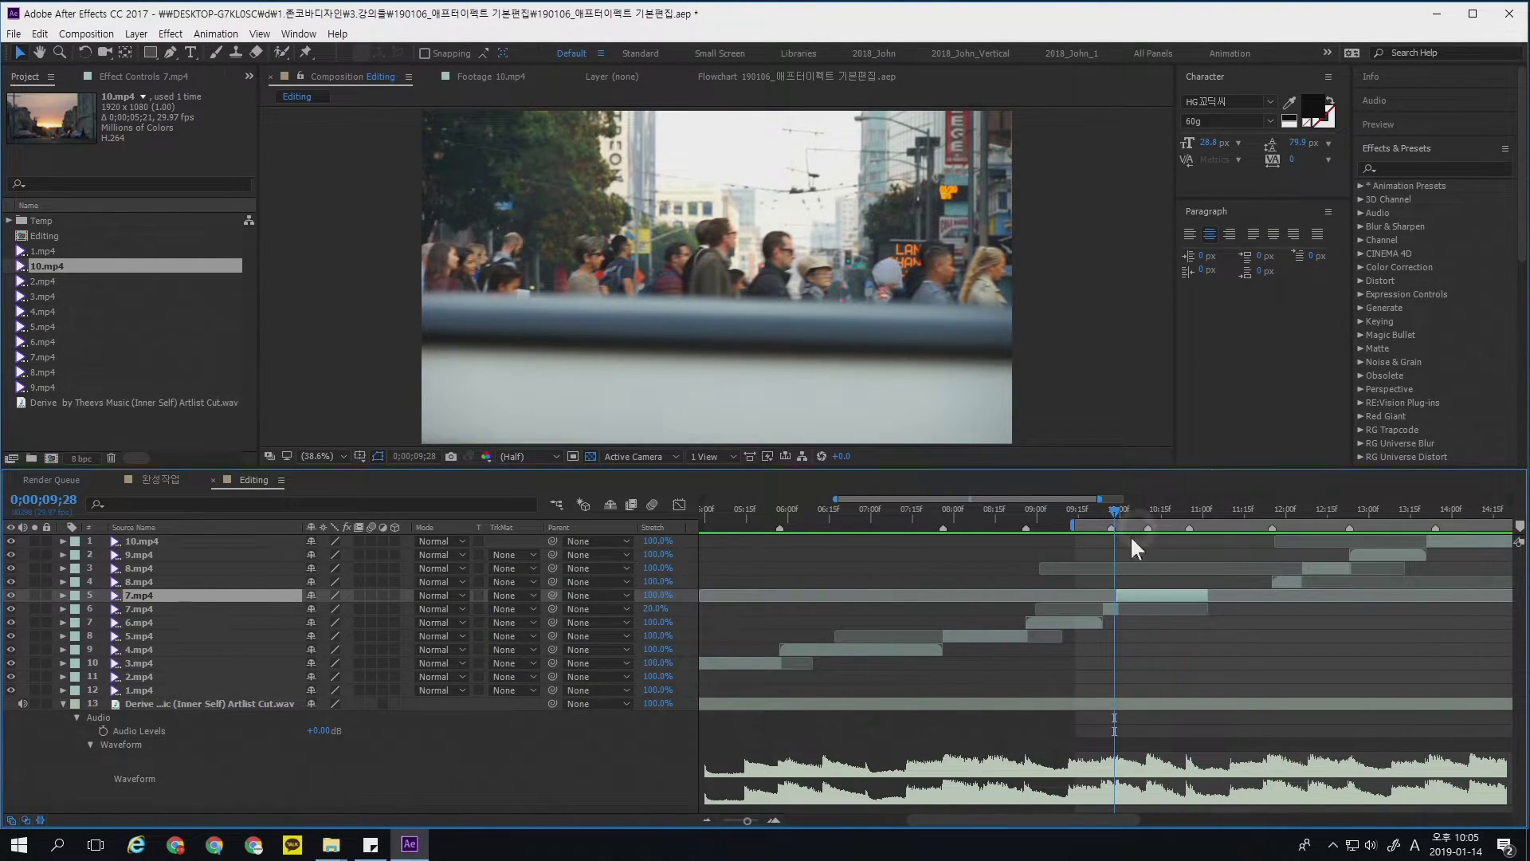
click(1120, 610)
click(655, 609)
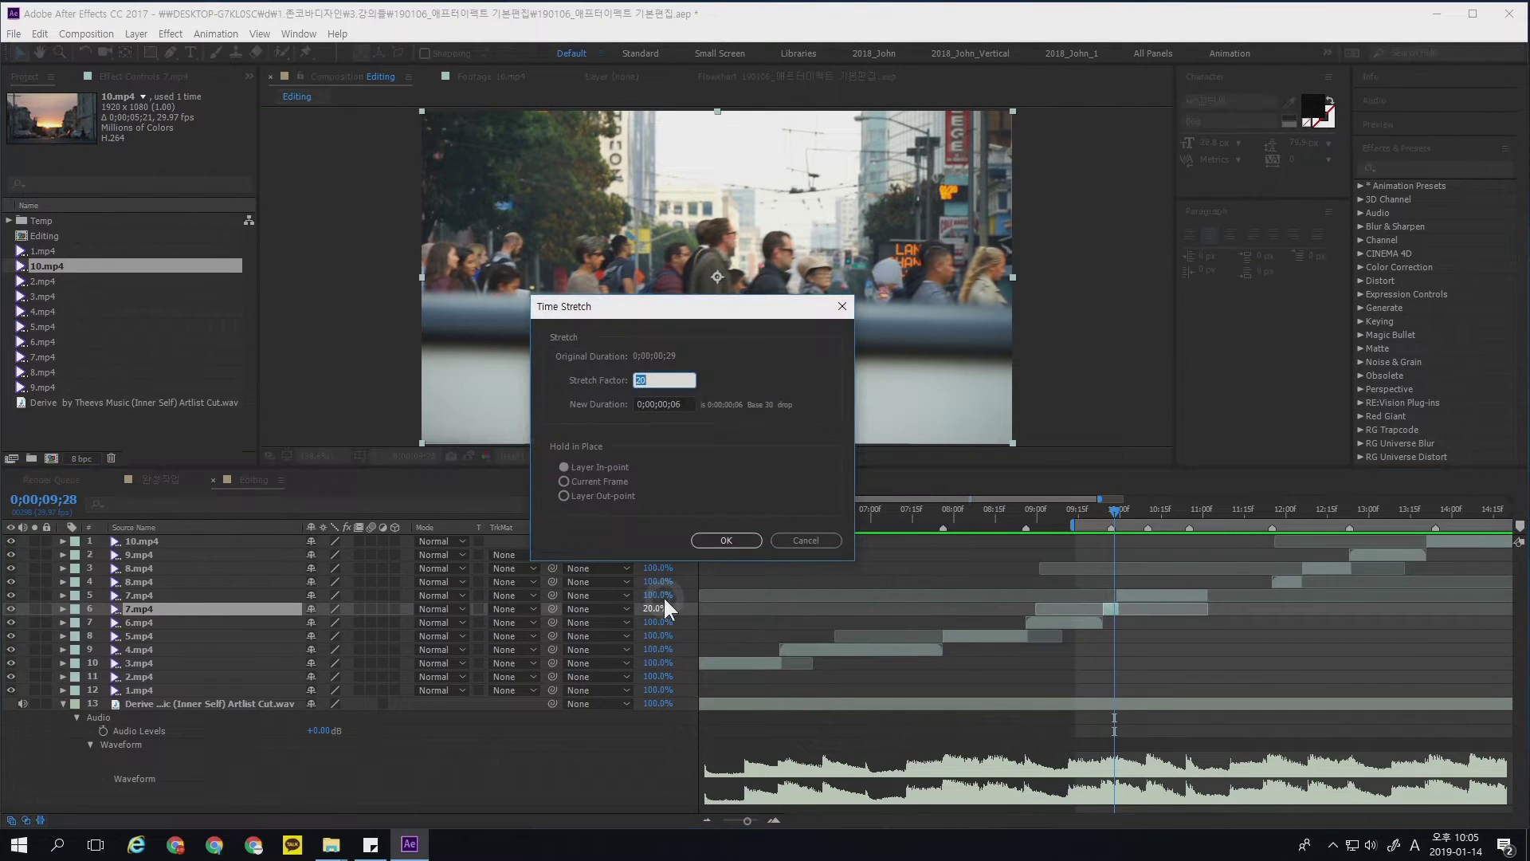
text(40)
key(Return)
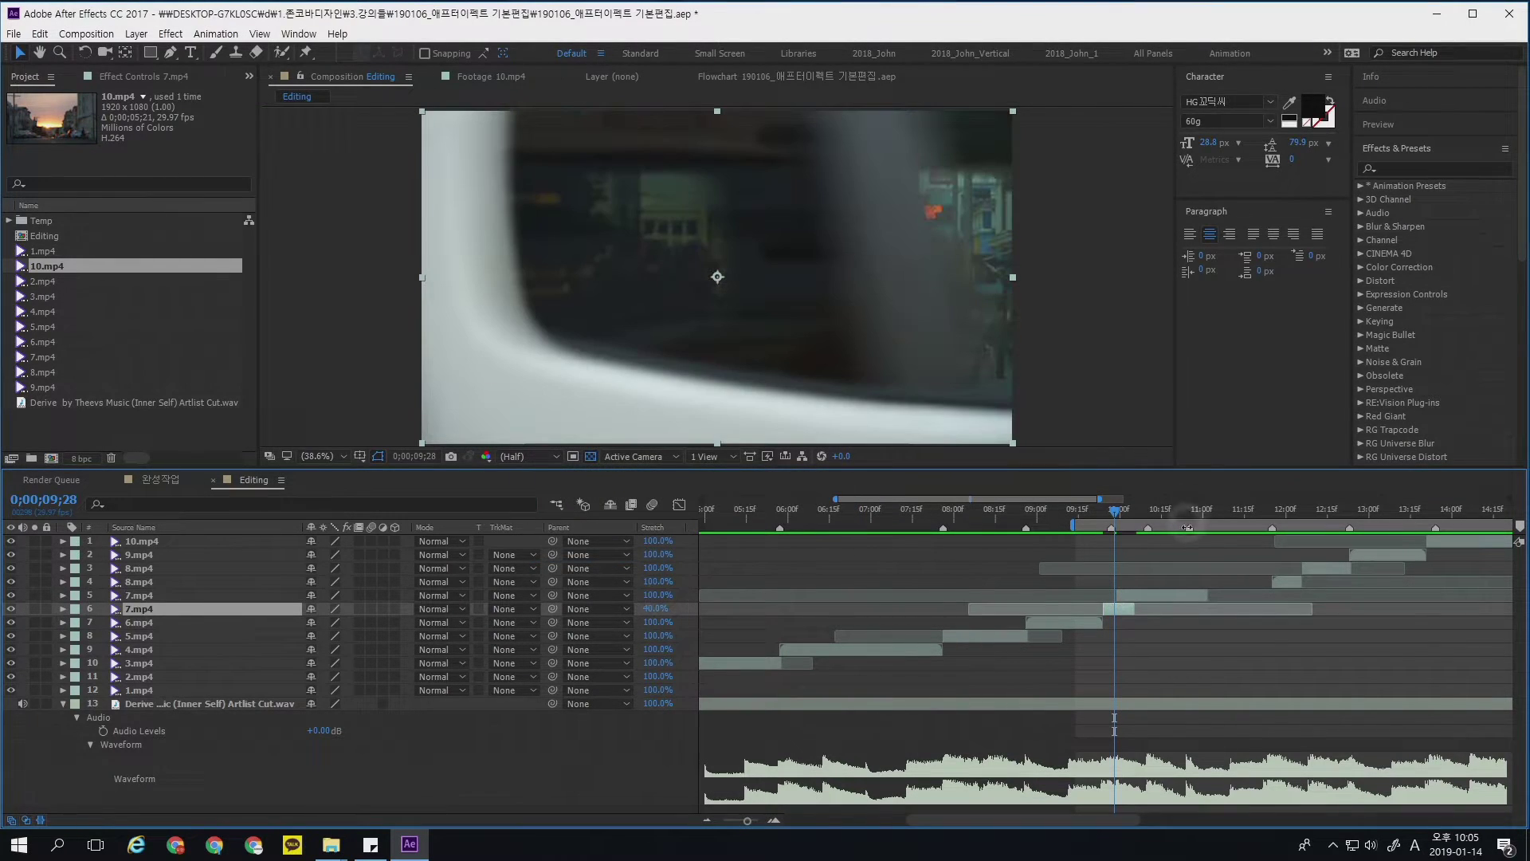
- Move the second 7.mp4 part to the end of the first, and shift both slightly earlier with the first part starting where 6.mp4 ends
click(1143, 595)
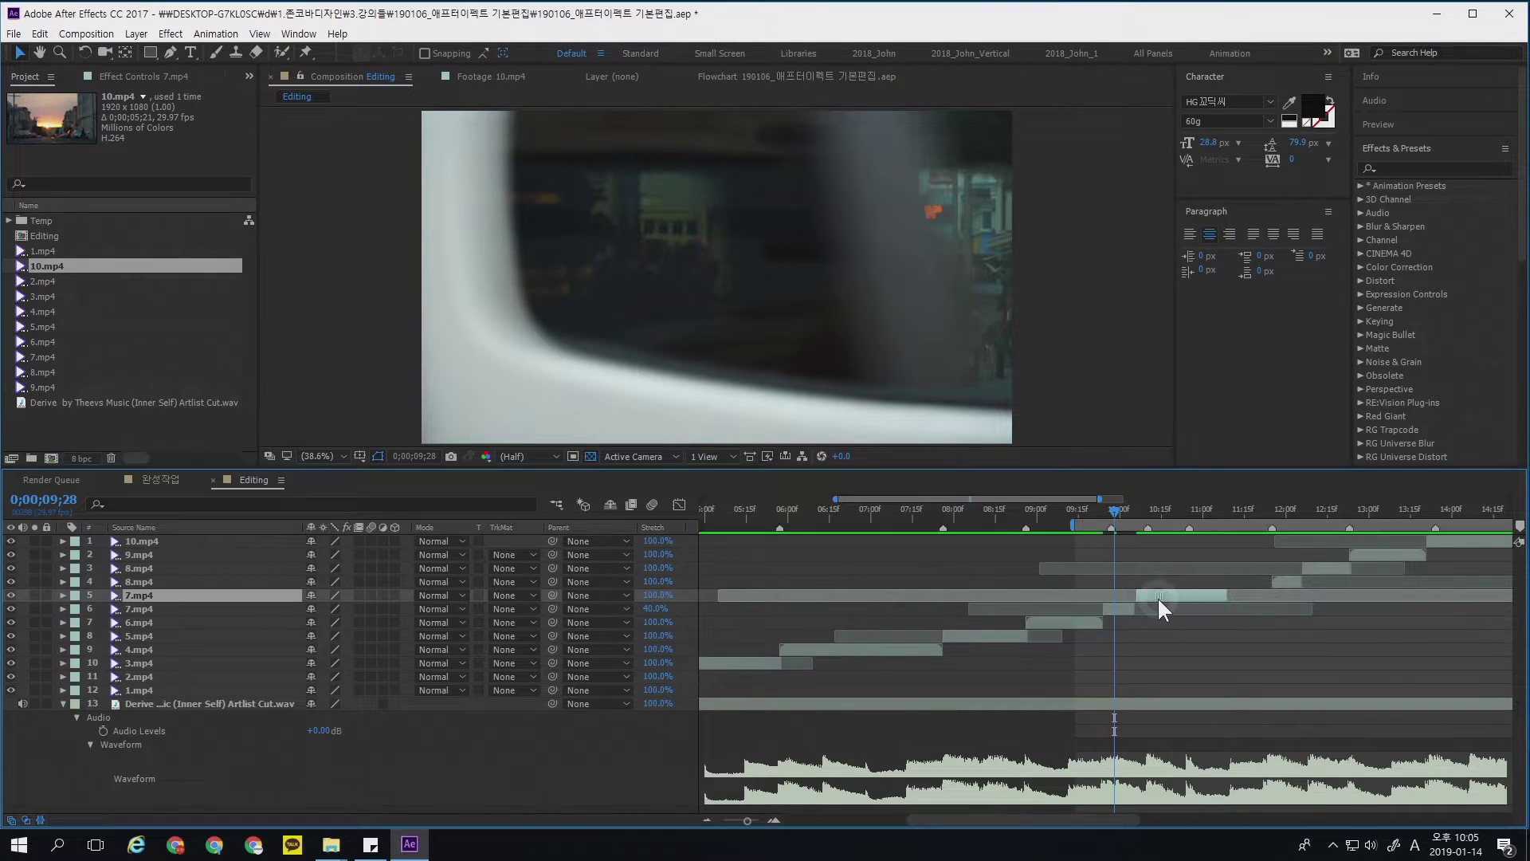
drag(1115, 511, 1140, 519)
click(1115, 609)
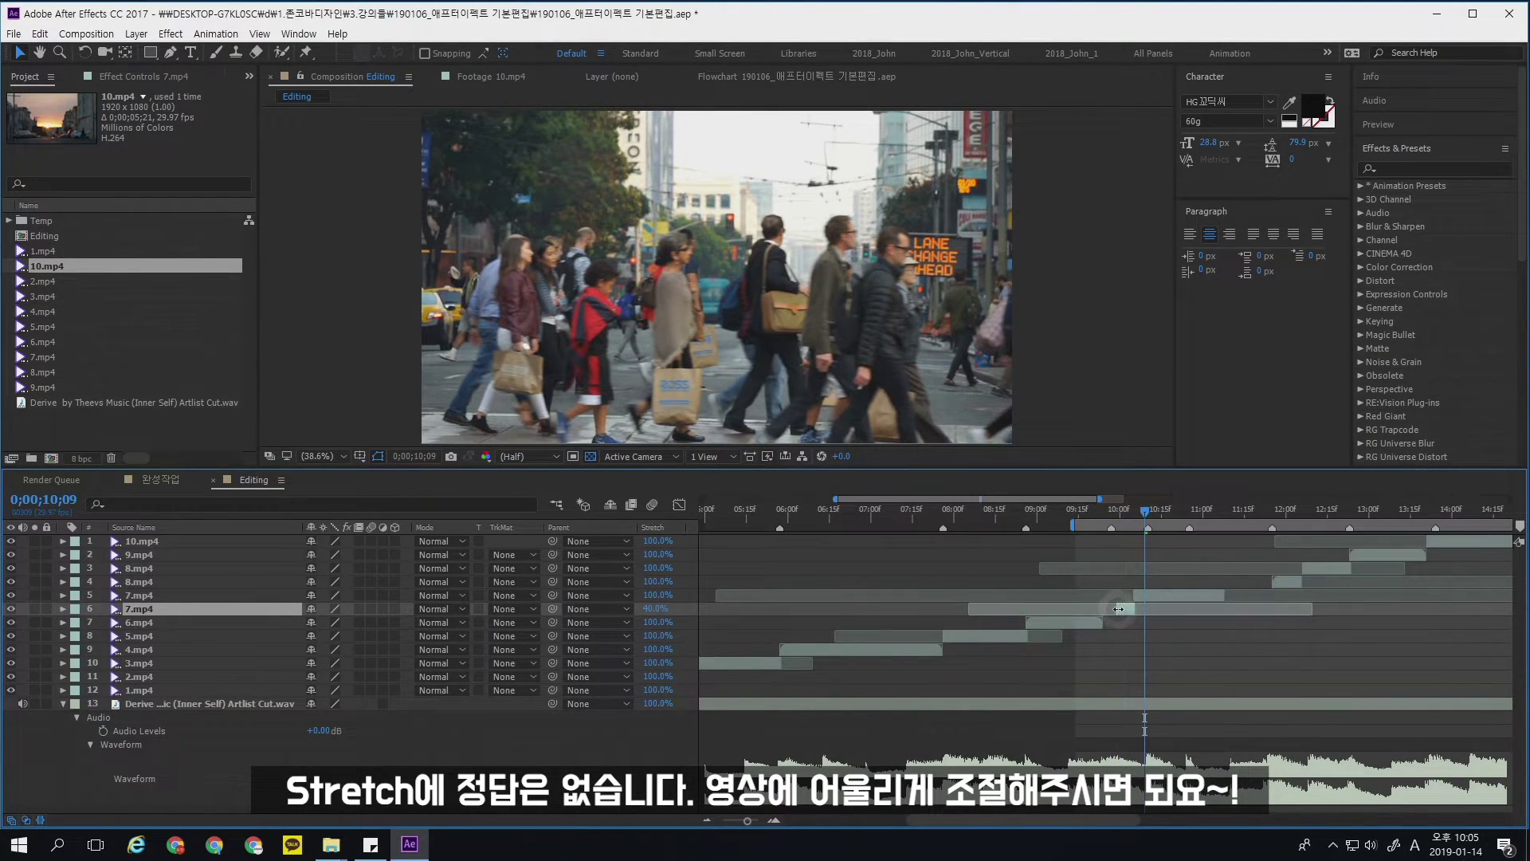
shift+click(1142, 591)
drag(1123, 609, 1194, 607)
click(1117, 634)
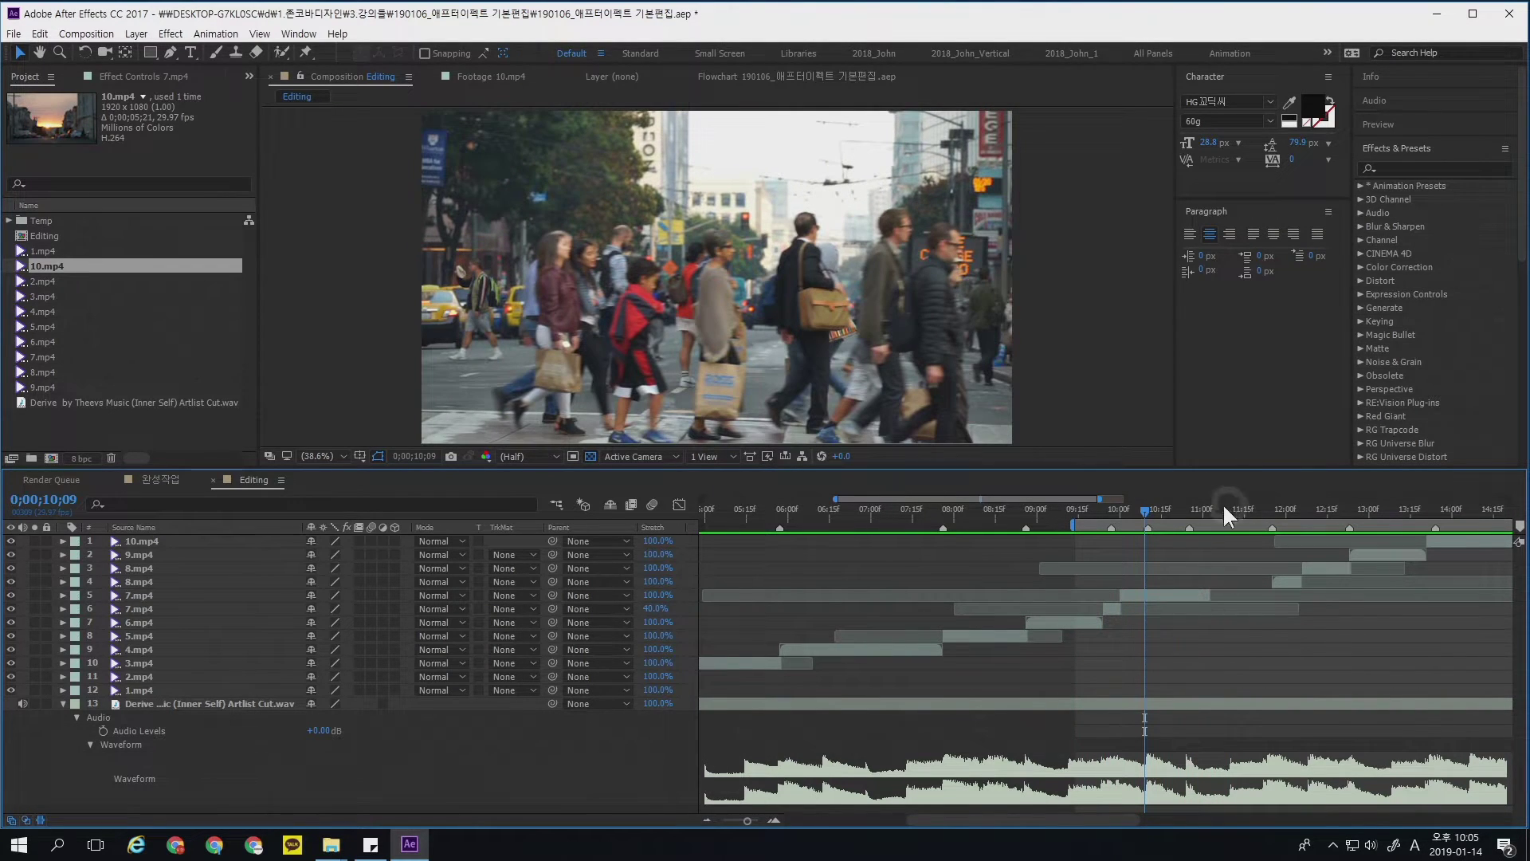
- Extend the second 7.mp4 part to the start of 8.mp4 and split it at 0;00;10;25
drag(1182, 512, 1188, 509)
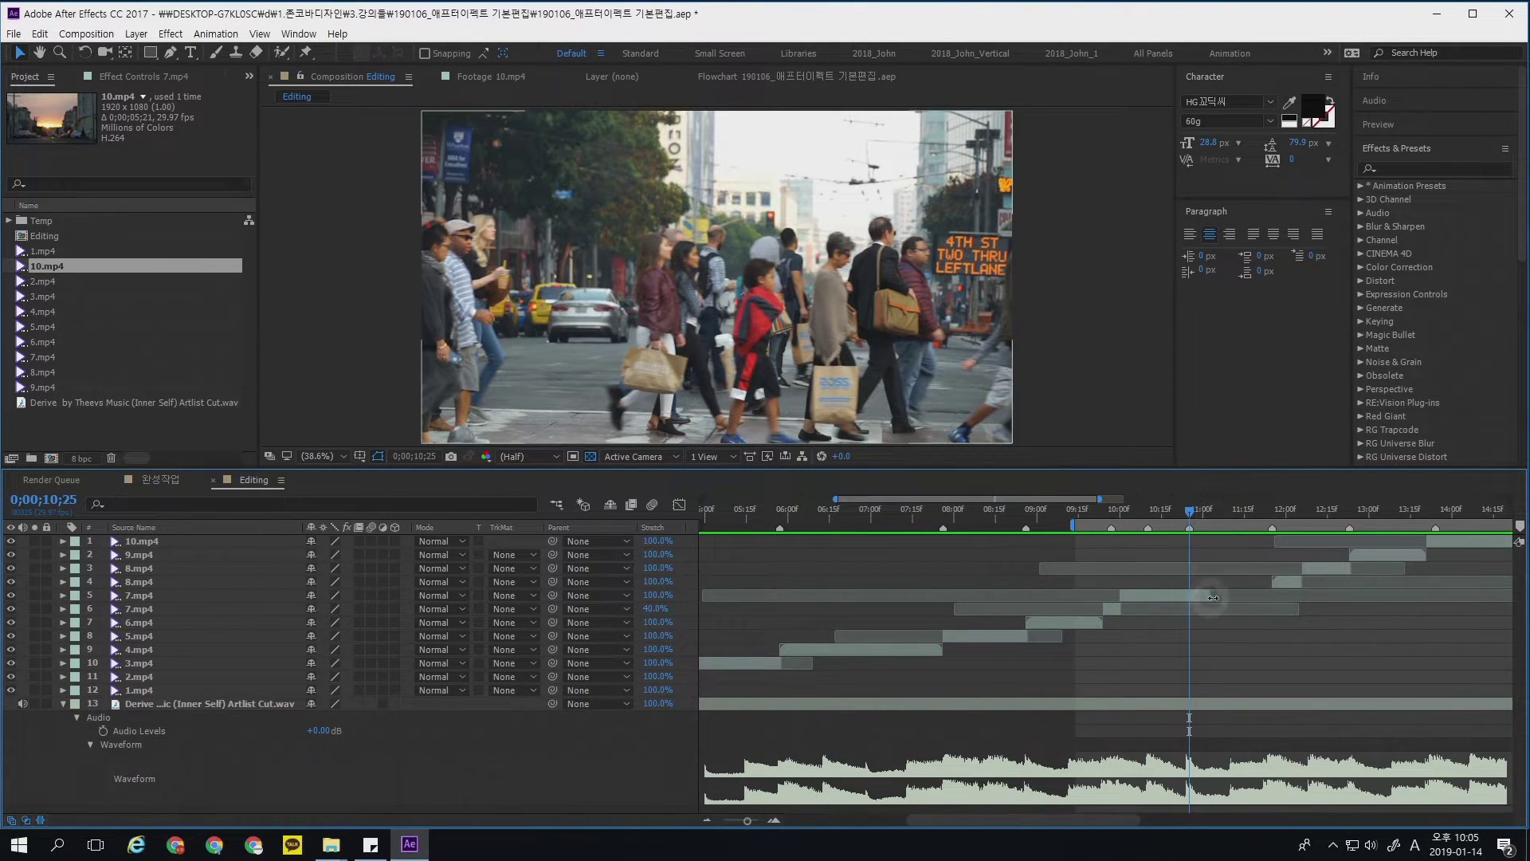
click(1236, 590)
drag(1236, 590, 1260, 592)
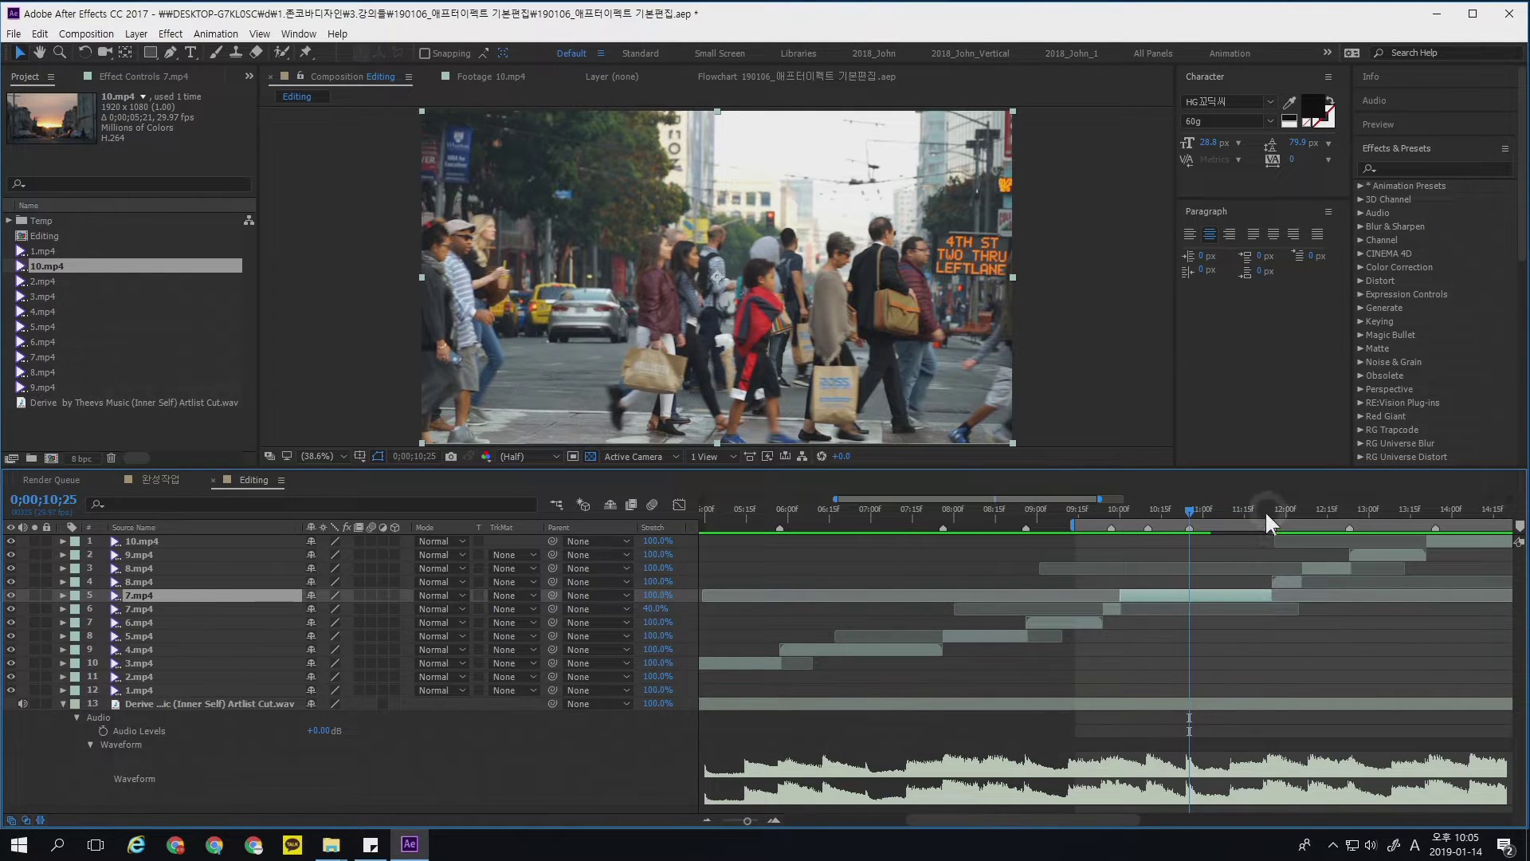
key(ctrl+shift+d)
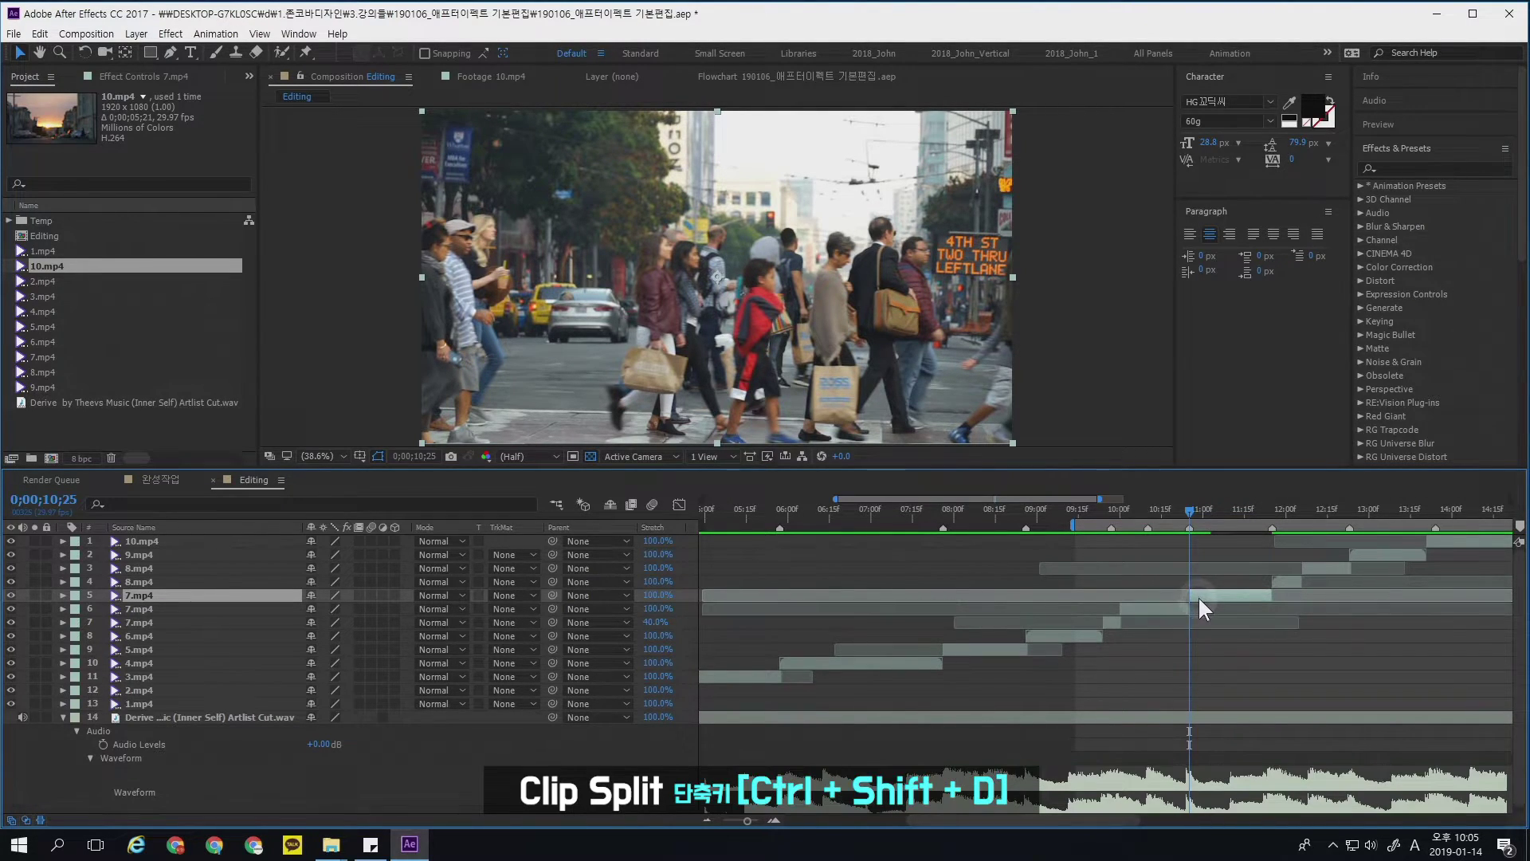
- Solo the newly split last 7.mp4 part, extend its end past 0;00;15;00, and split it at 0;00;14;10
mouse_move(1193, 515)
mouse_down()
mouse_move(1240, 513)
mouse_move(1197, 520)
mouse_up()
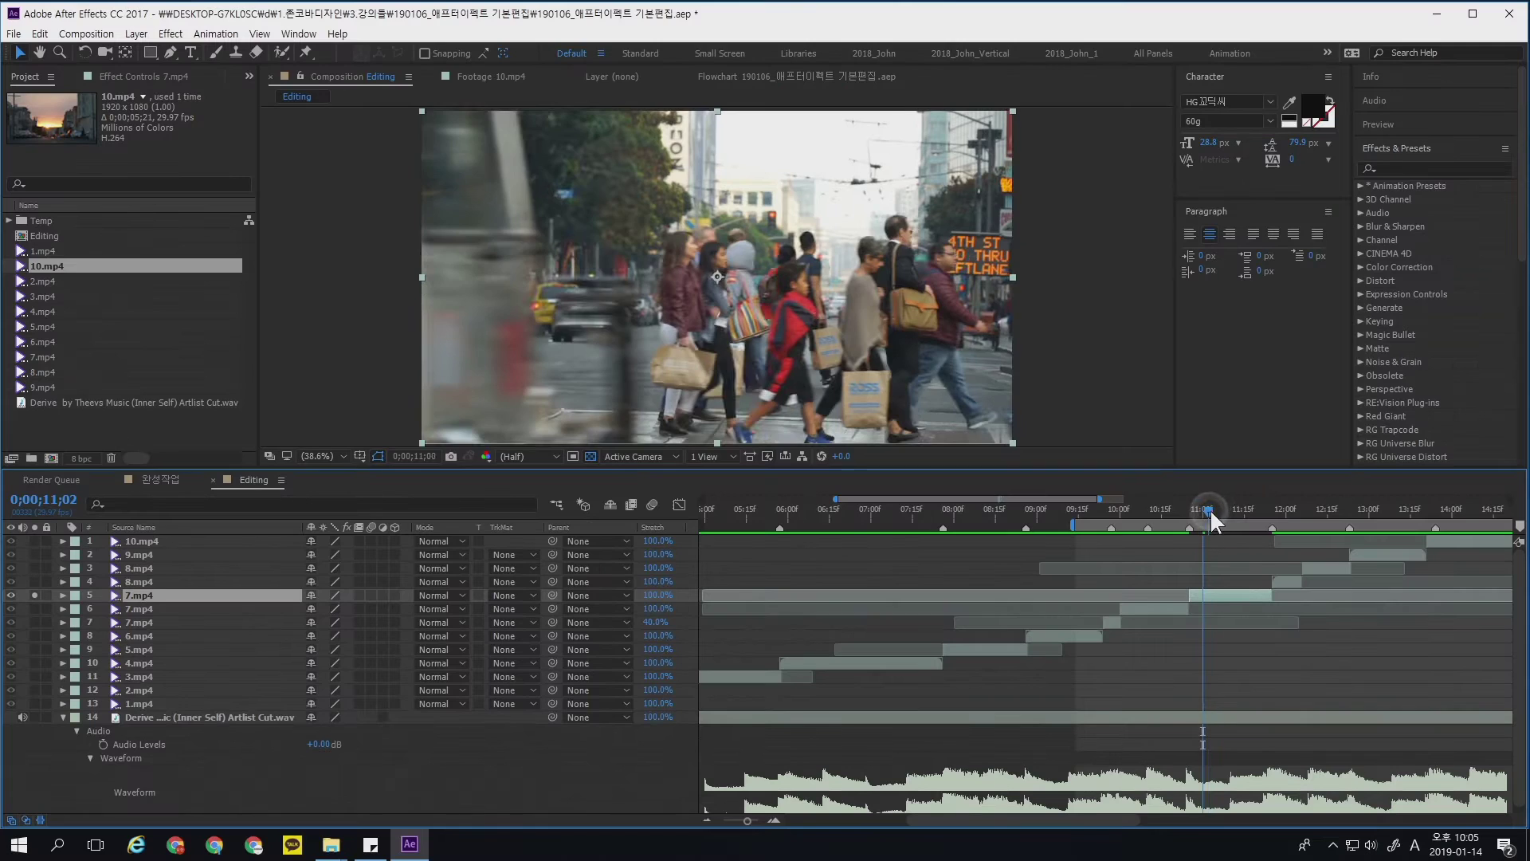
drag(1529, 494, 1529, 500)
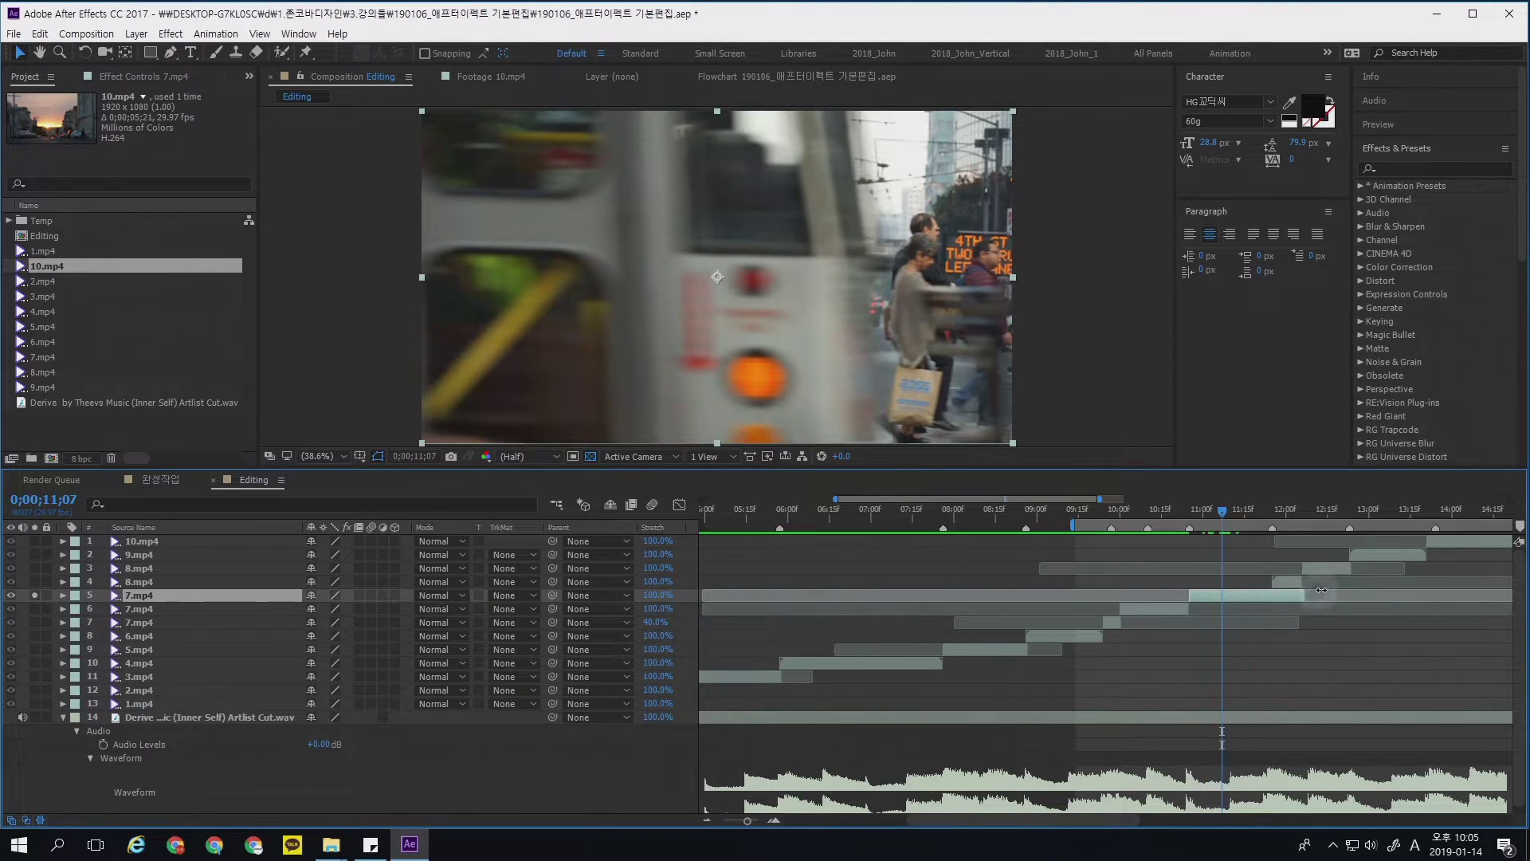
drag(1316, 591, 1438, 594)
drag(1227, 510, 1409, 509)
key(minus)
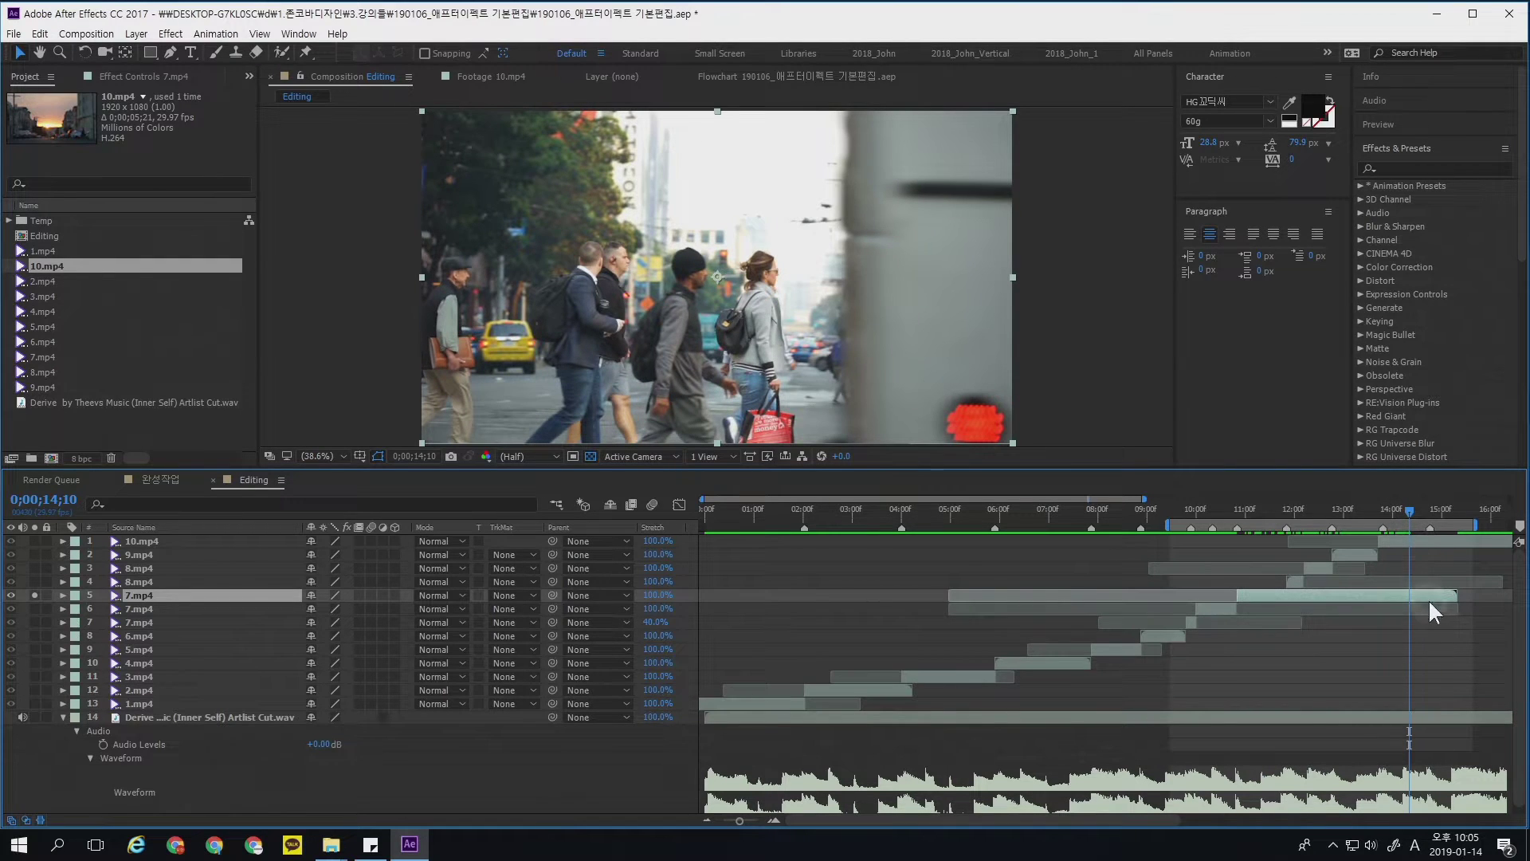
key(ctrl+shift+d)
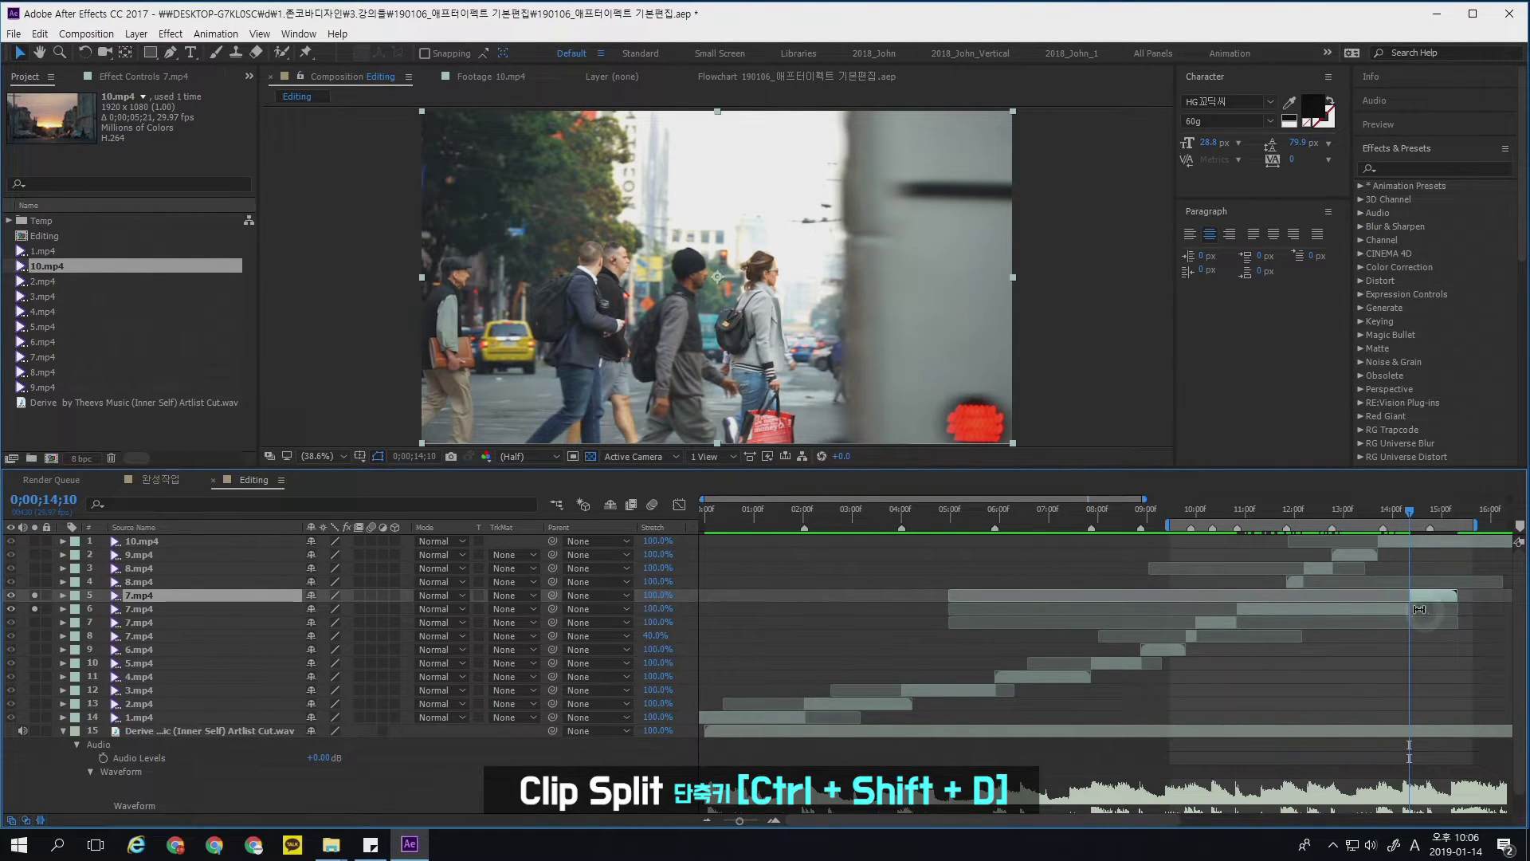
- Set the Stretch of the third 7.mp4 part to 15% and move the last 7.mp4 part back toward its end
click(1317, 608)
click(658, 608)
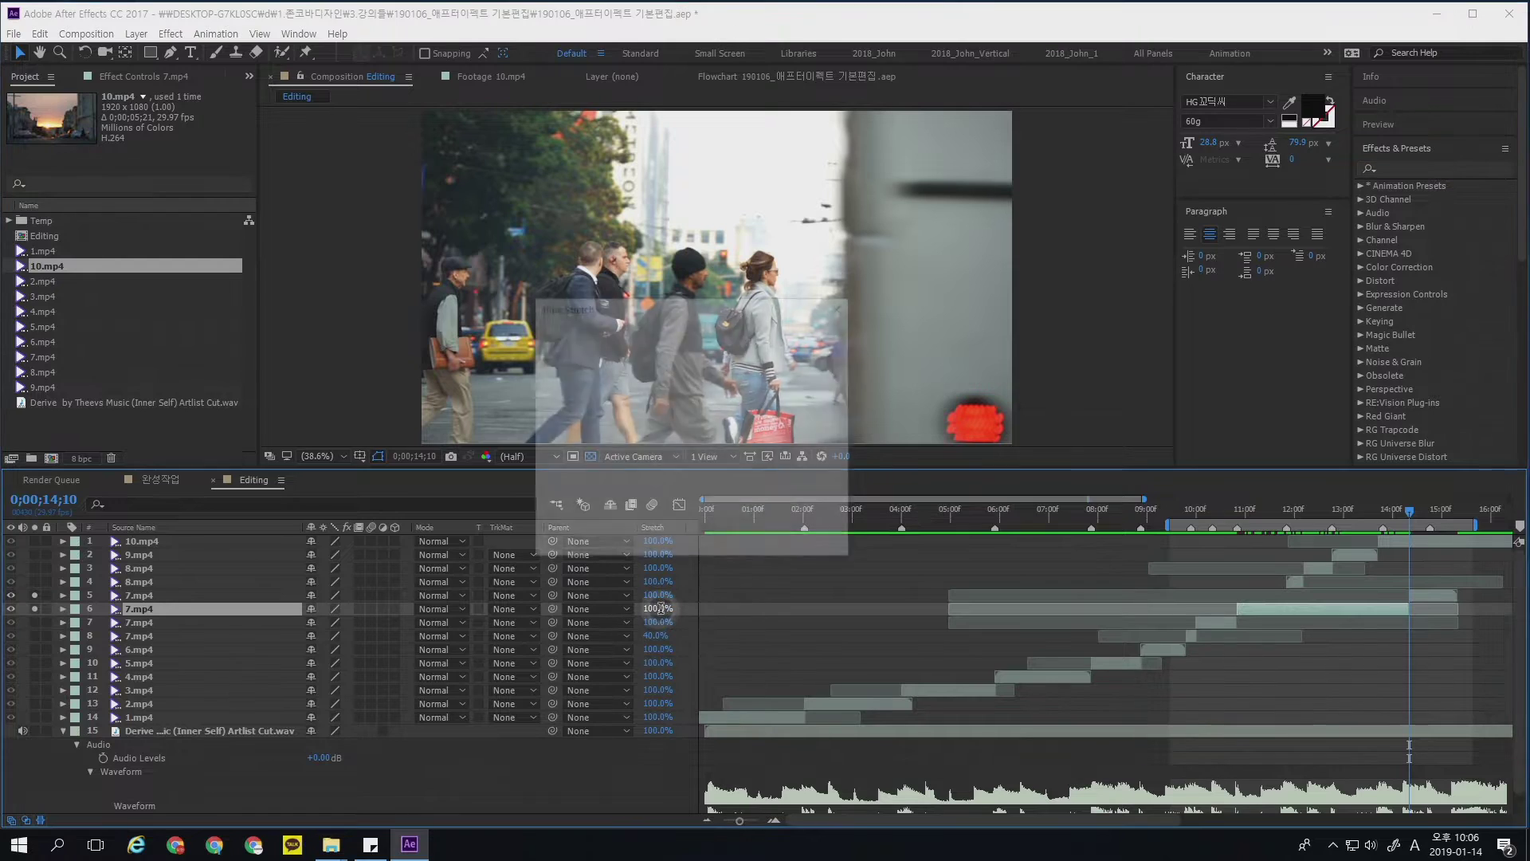
text(15)
key(Return)
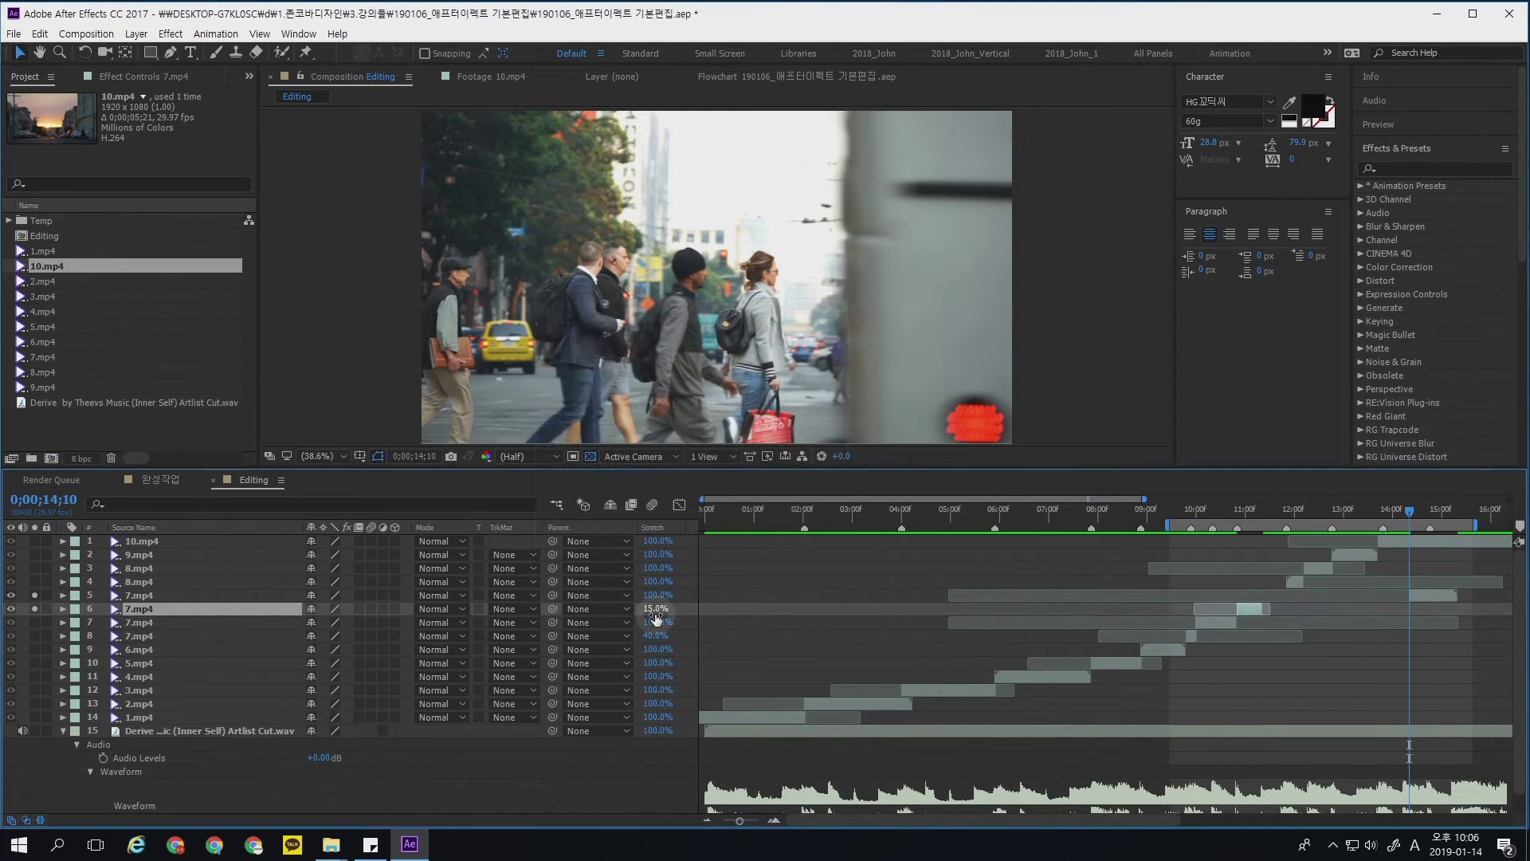
drag(1426, 595, 1329, 605)
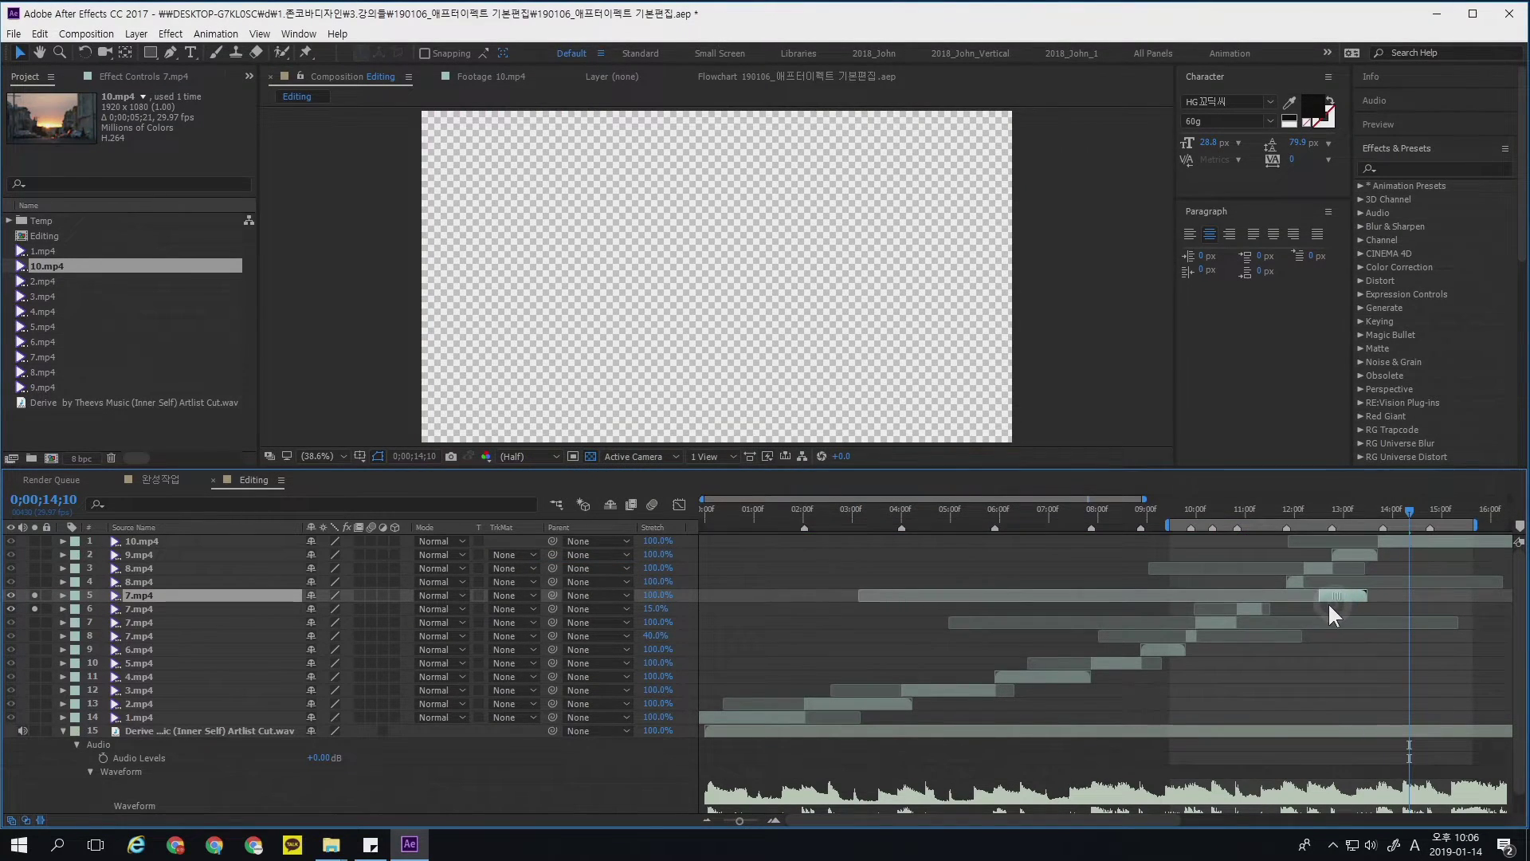
- Set the Stretch of the third 7.mp4 part to 10% and place the last part directly at its end
click(1255, 607)
click(656, 610)
text(10)
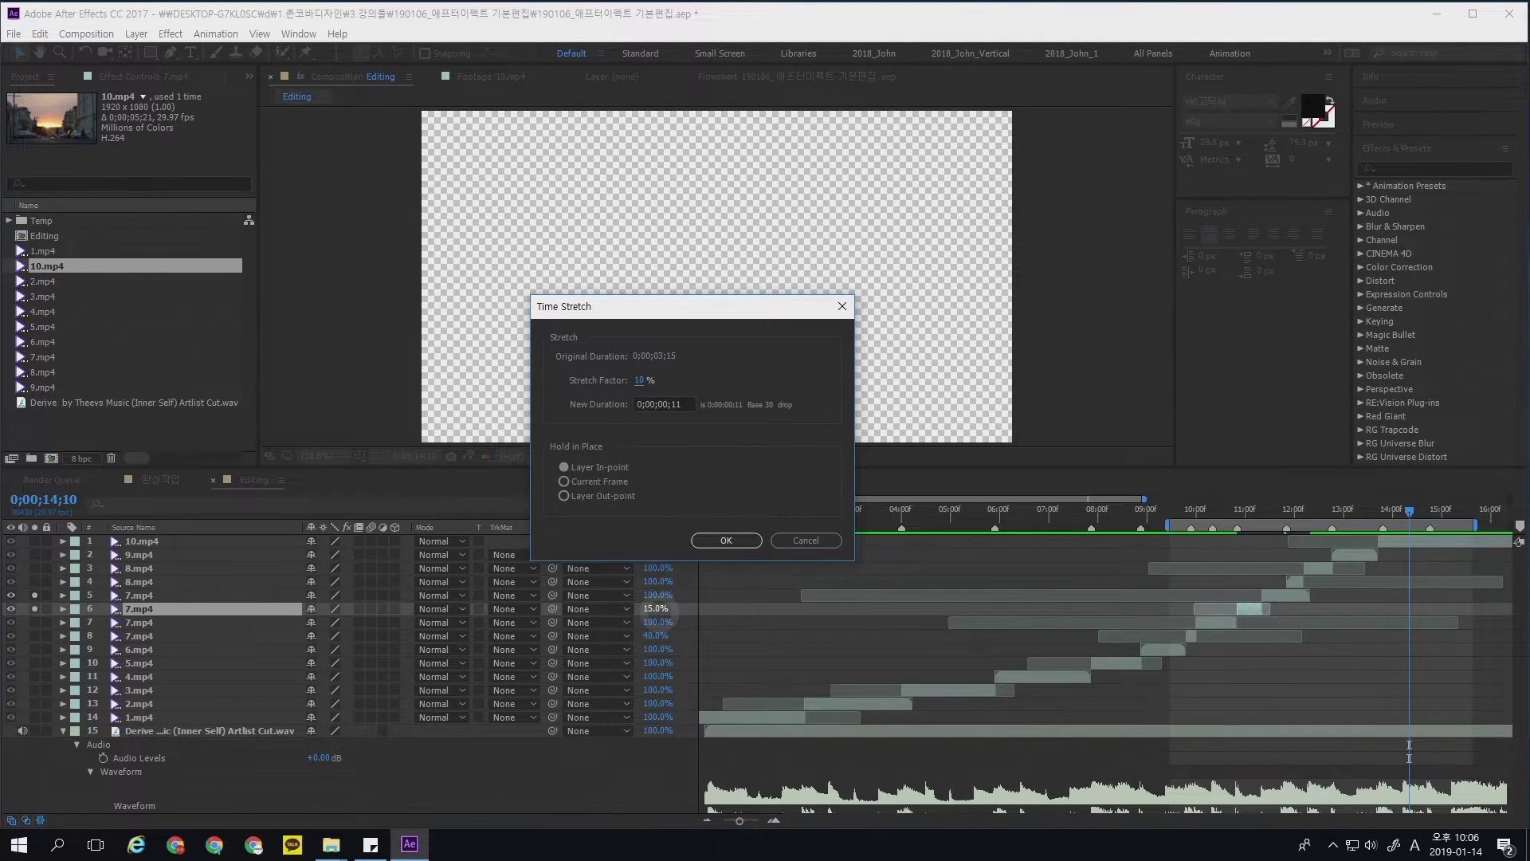
key(Return)
drag(1276, 599, 1265, 596)
- Turn off solo on the 7.mp4 parts and play back the section with the work area ending shortly after 0;00;12;00
drag(1269, 513, 1242, 522)
click(33, 594)
mouse_move(1240, 512)
mouse_down()
mouse_move(1203, 514)
mouse_move(1229, 518)
mouse_up()
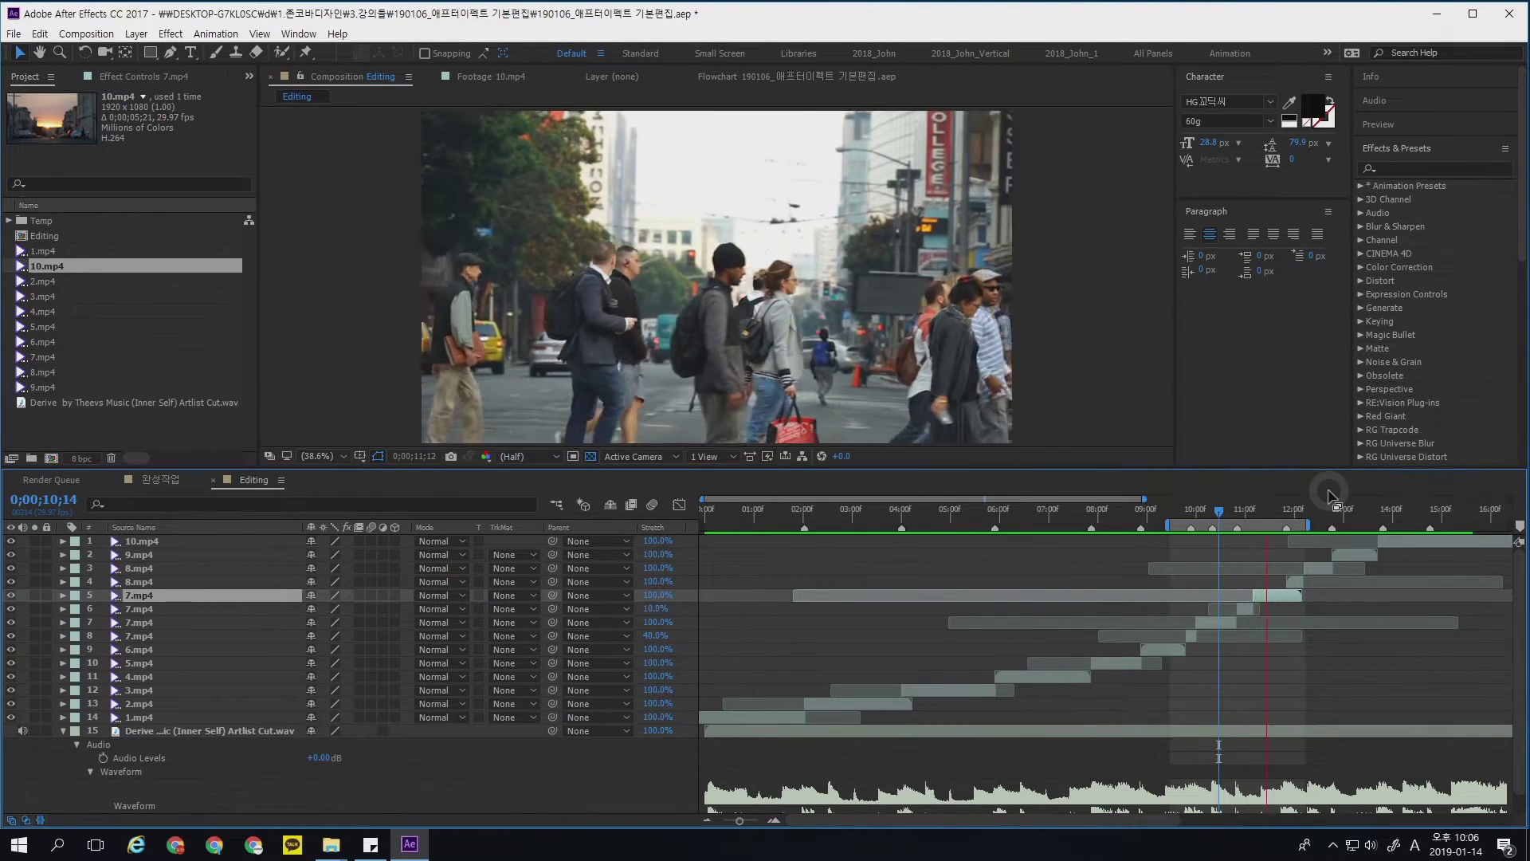
key(space)
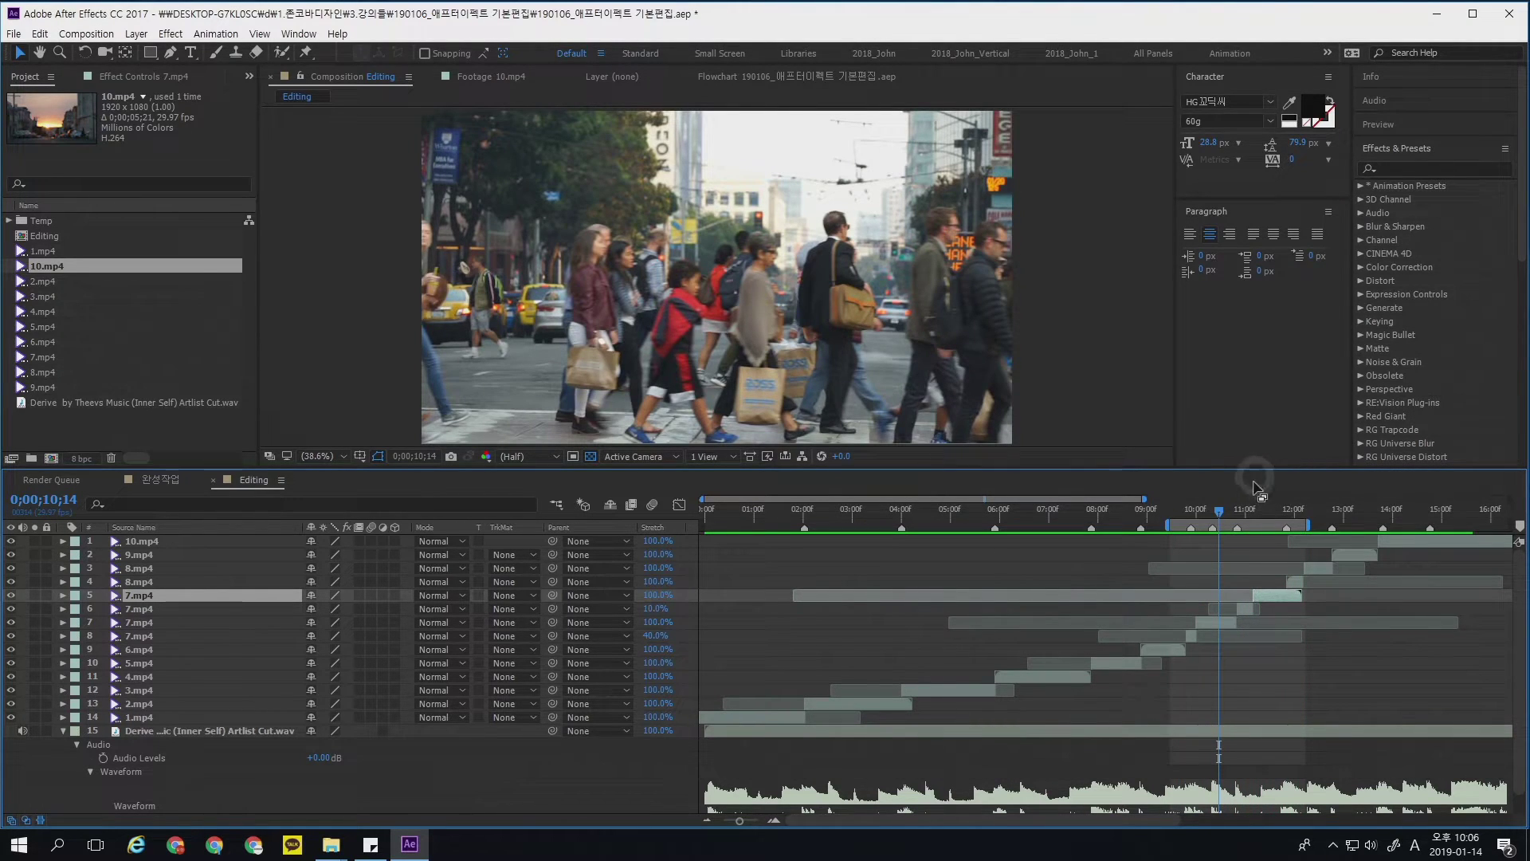
- Set the third 7.mp4 part's Stretch to 7%, fit the last part between its end and the start of 8.mp4, and play back
key(equal)
drag(1242, 519, 1265, 515)
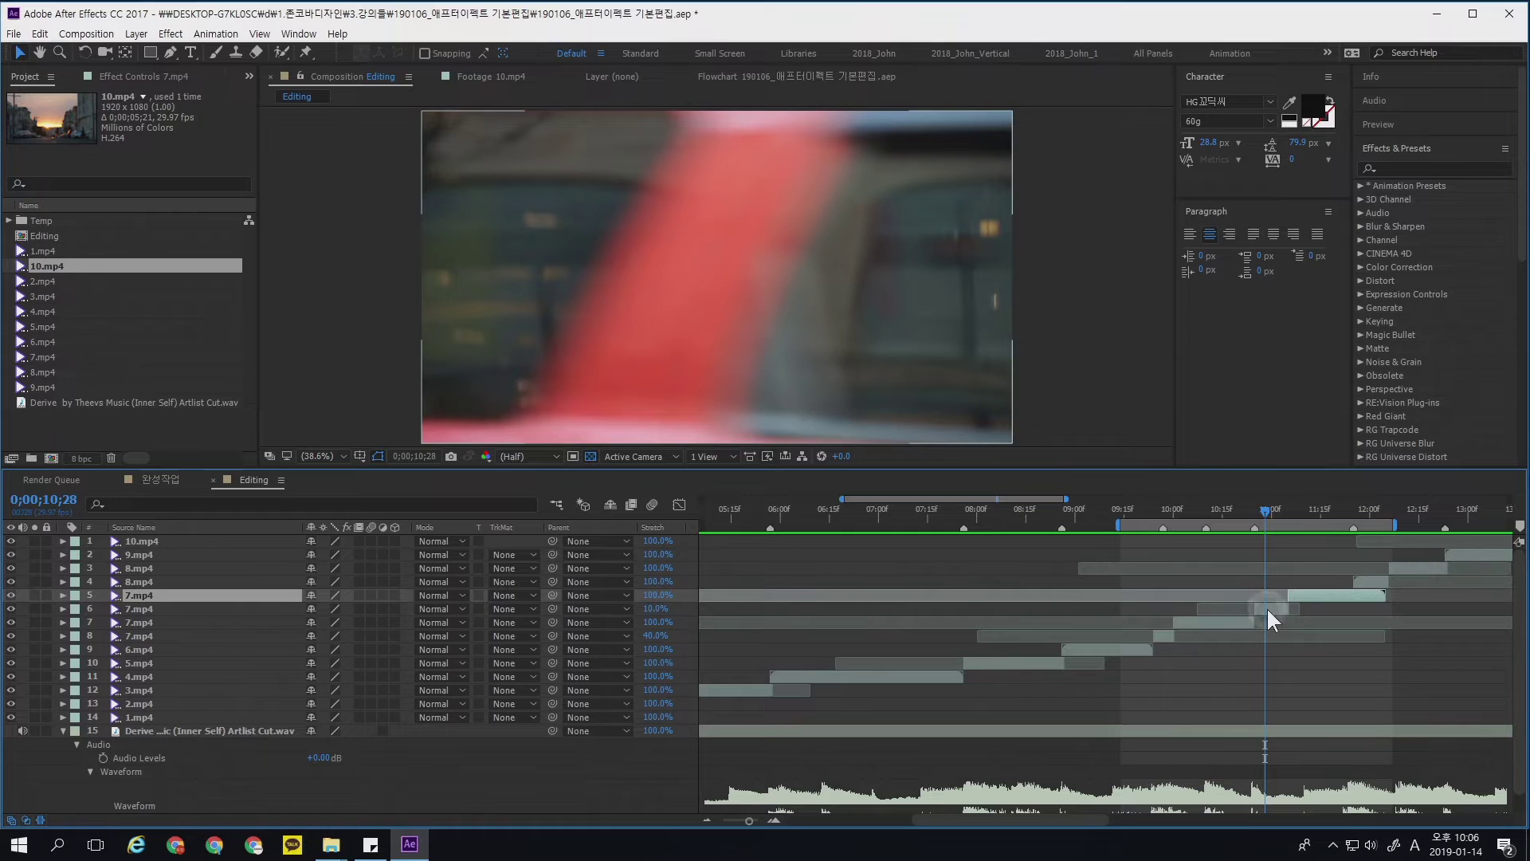
click(1266, 607)
click(656, 608)
text(7)
key(Return)
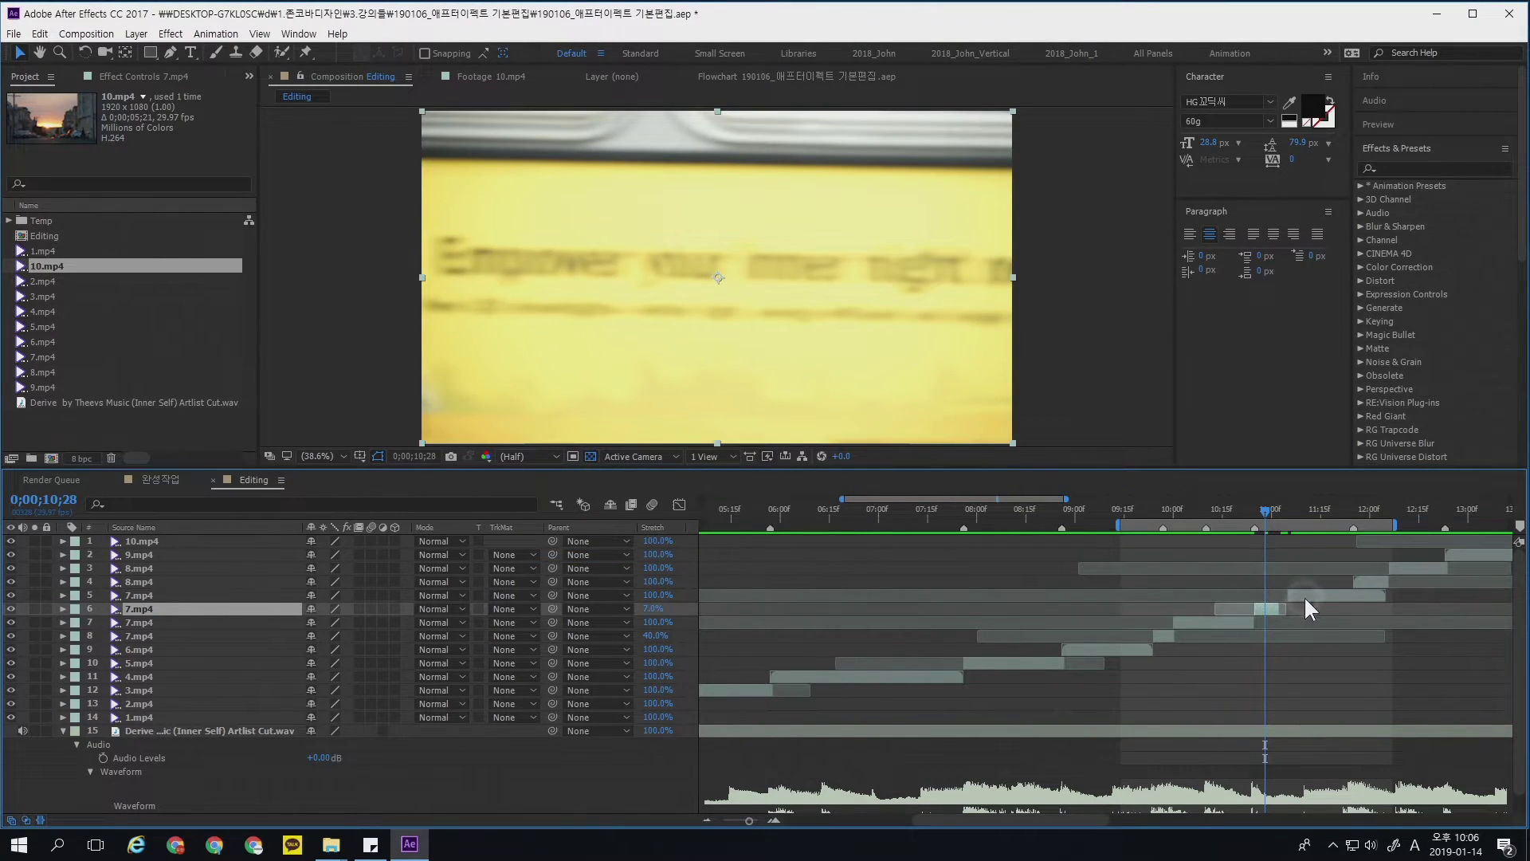
drag(1307, 593, 1357, 596)
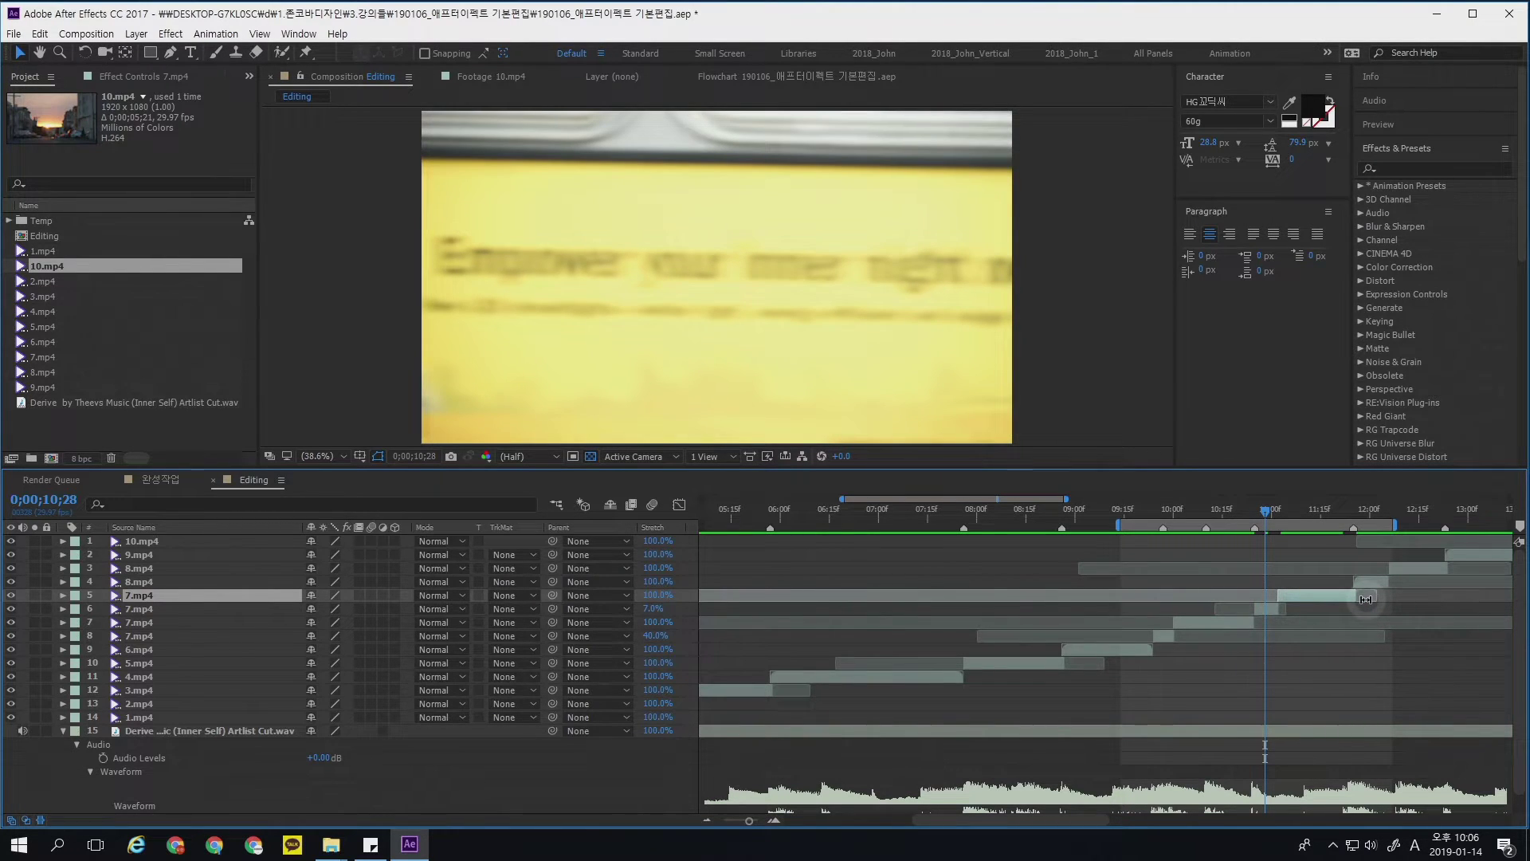
key(space)
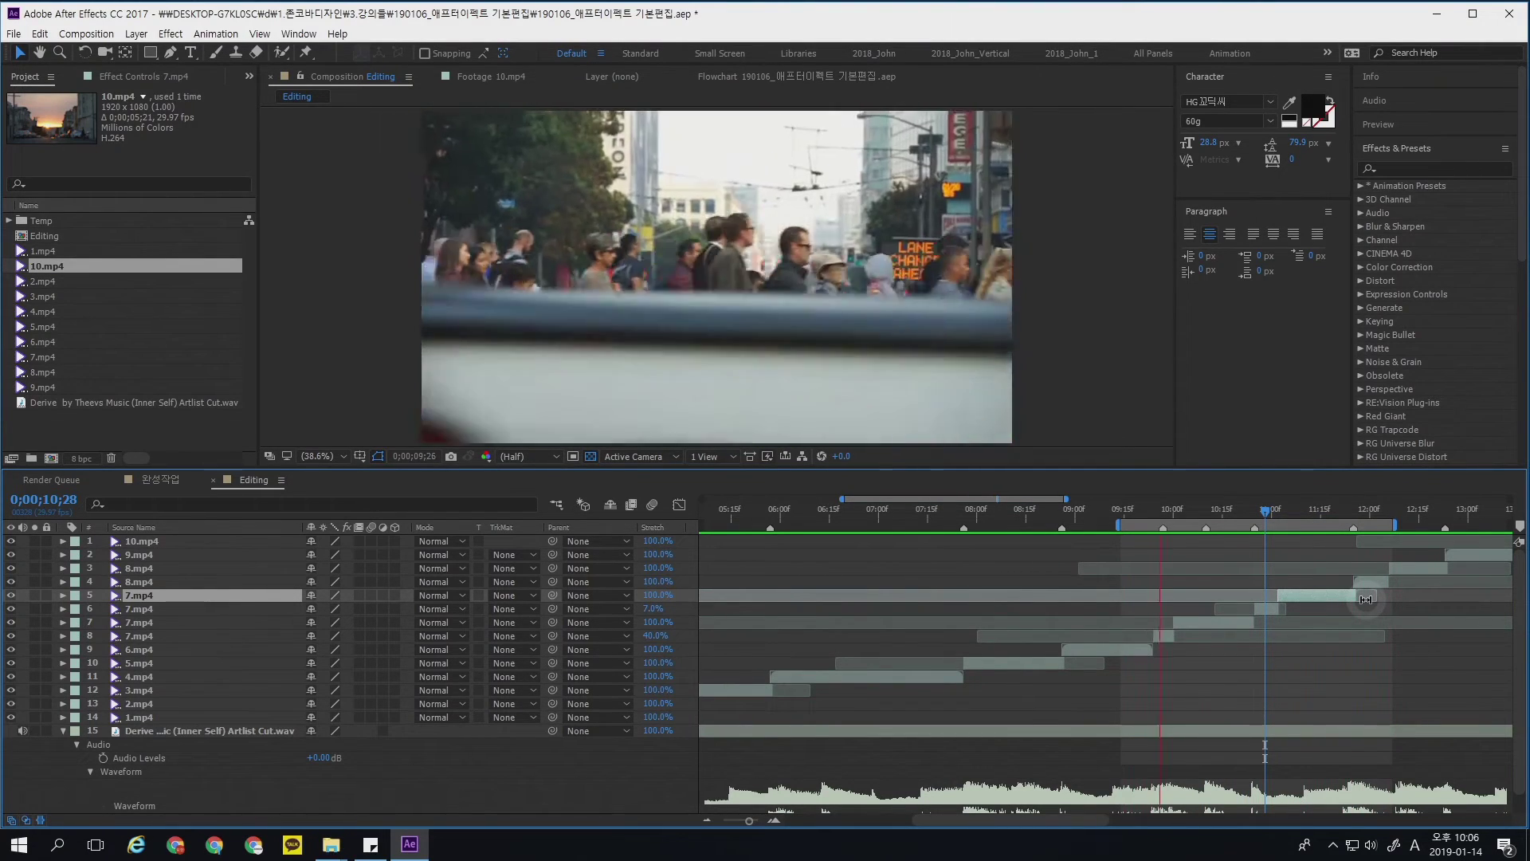
key(space)
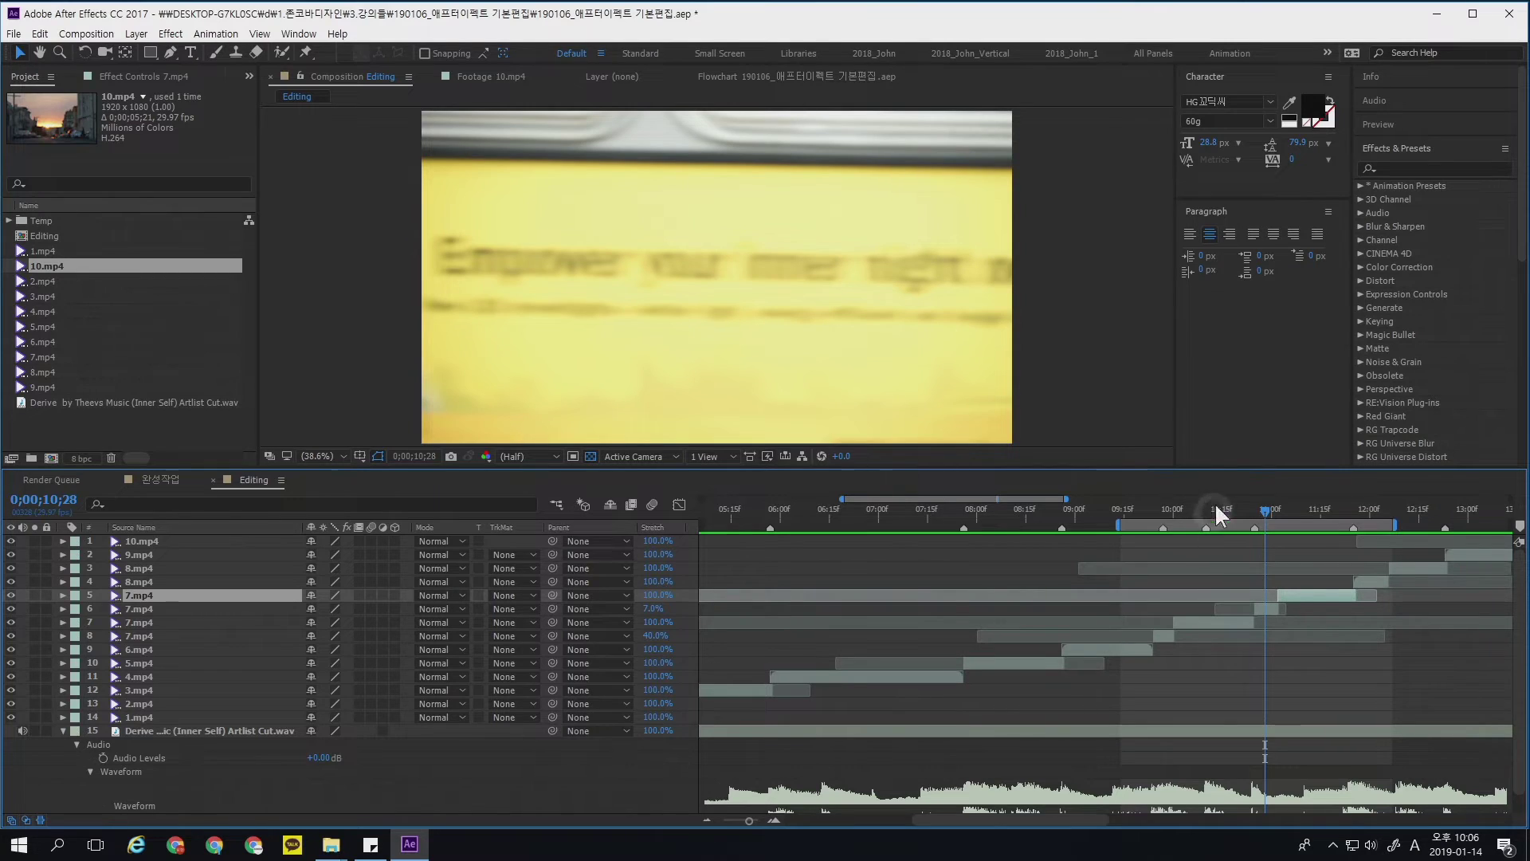
- Move the work area to the start of the 10.mp4 section and split the 10.mp4 layer at 0;00;14;22
key(minus)
drag(1127, 510, 1273, 514)
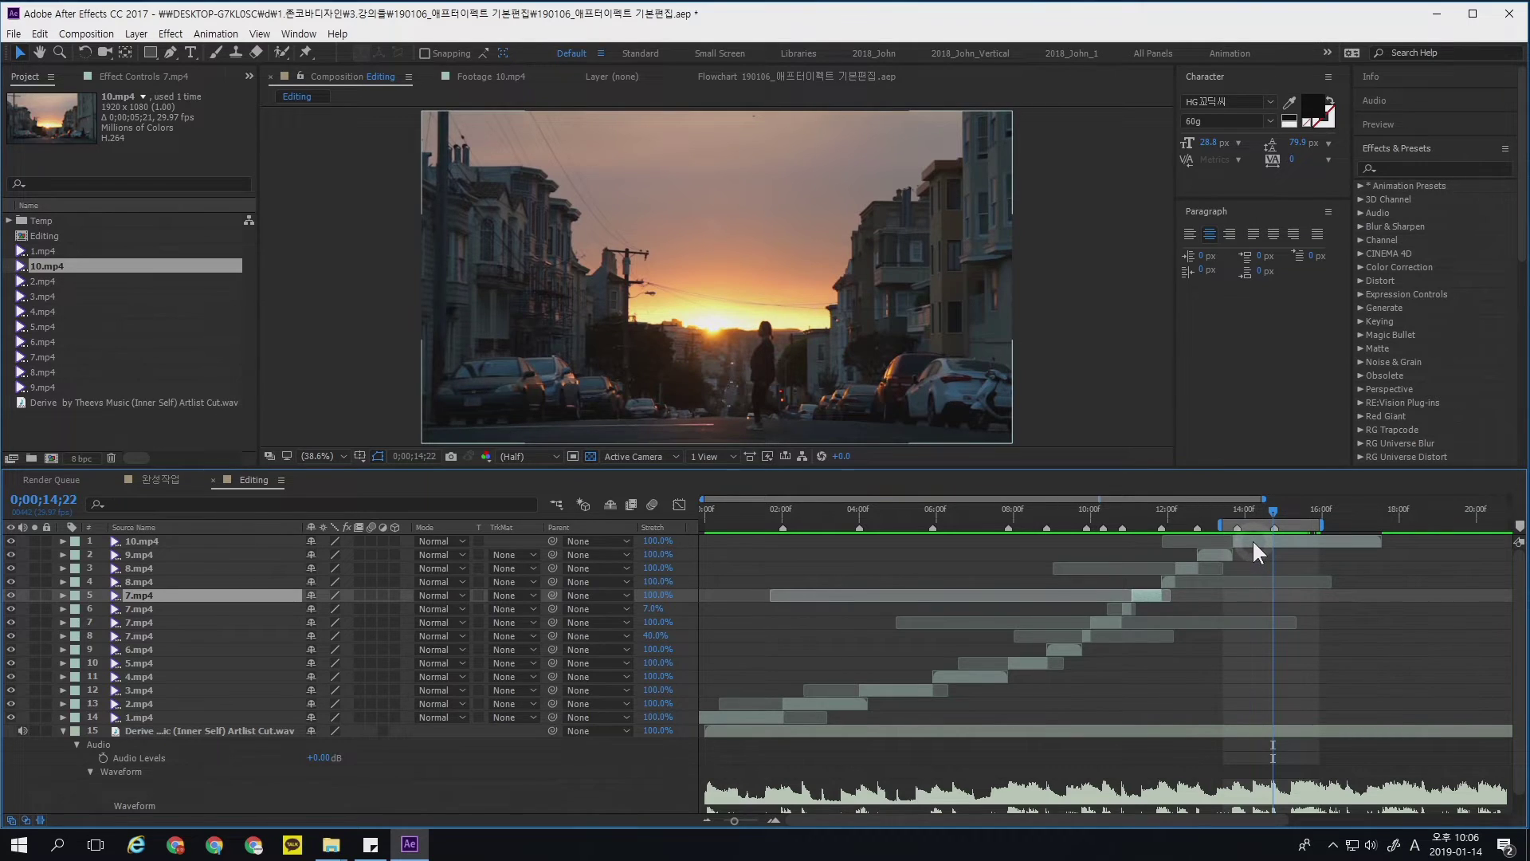
click(1253, 540)
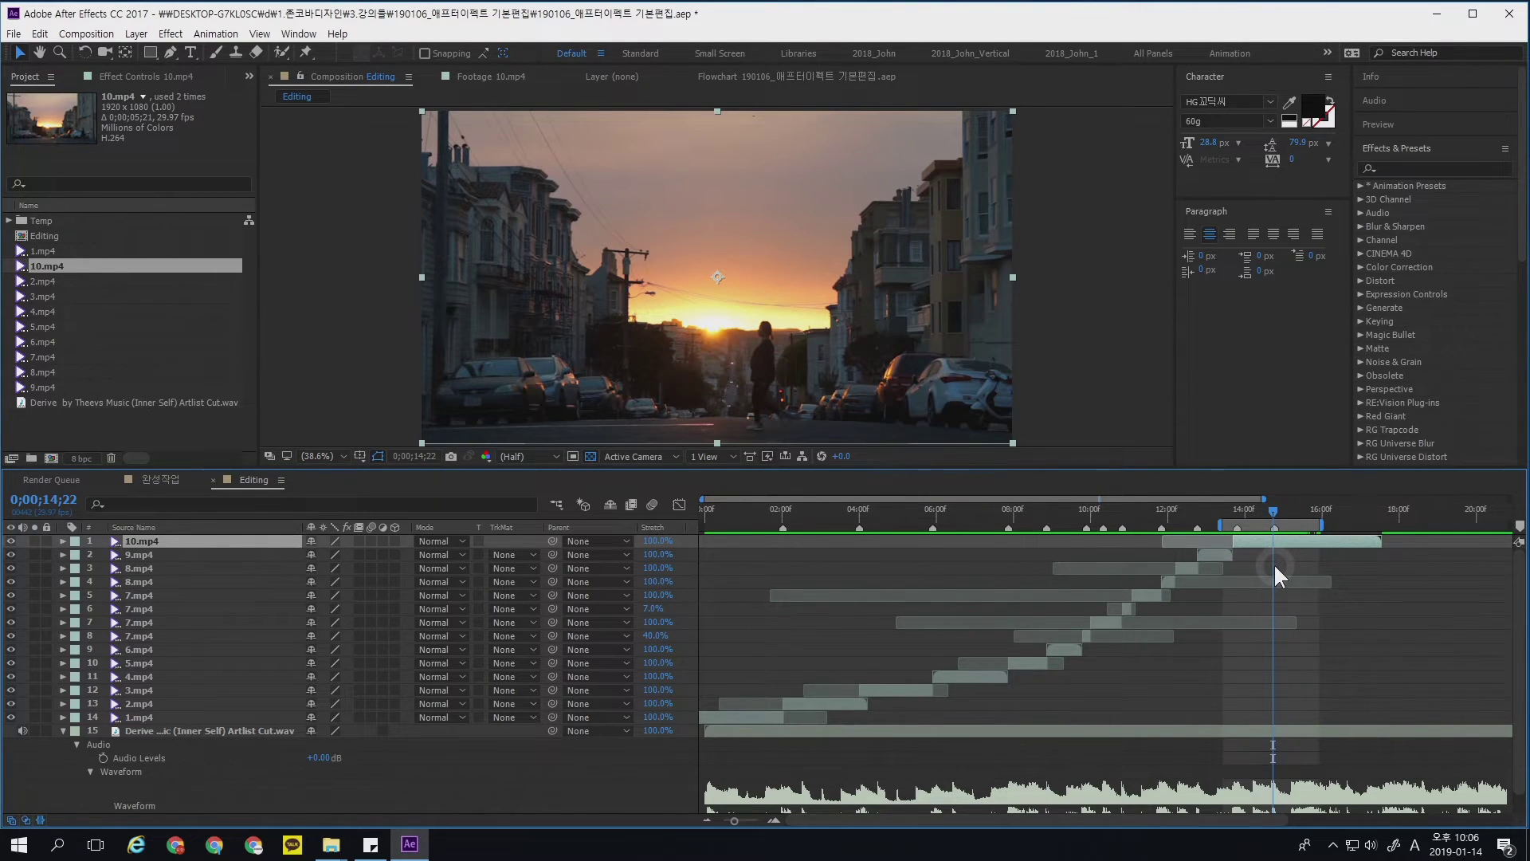
key(ctrl+shift+d)
- Set the Stretch of the first 10.mp4 part to 20% and move the second part to its end
click(1249, 555)
click(665, 557)
text(20)
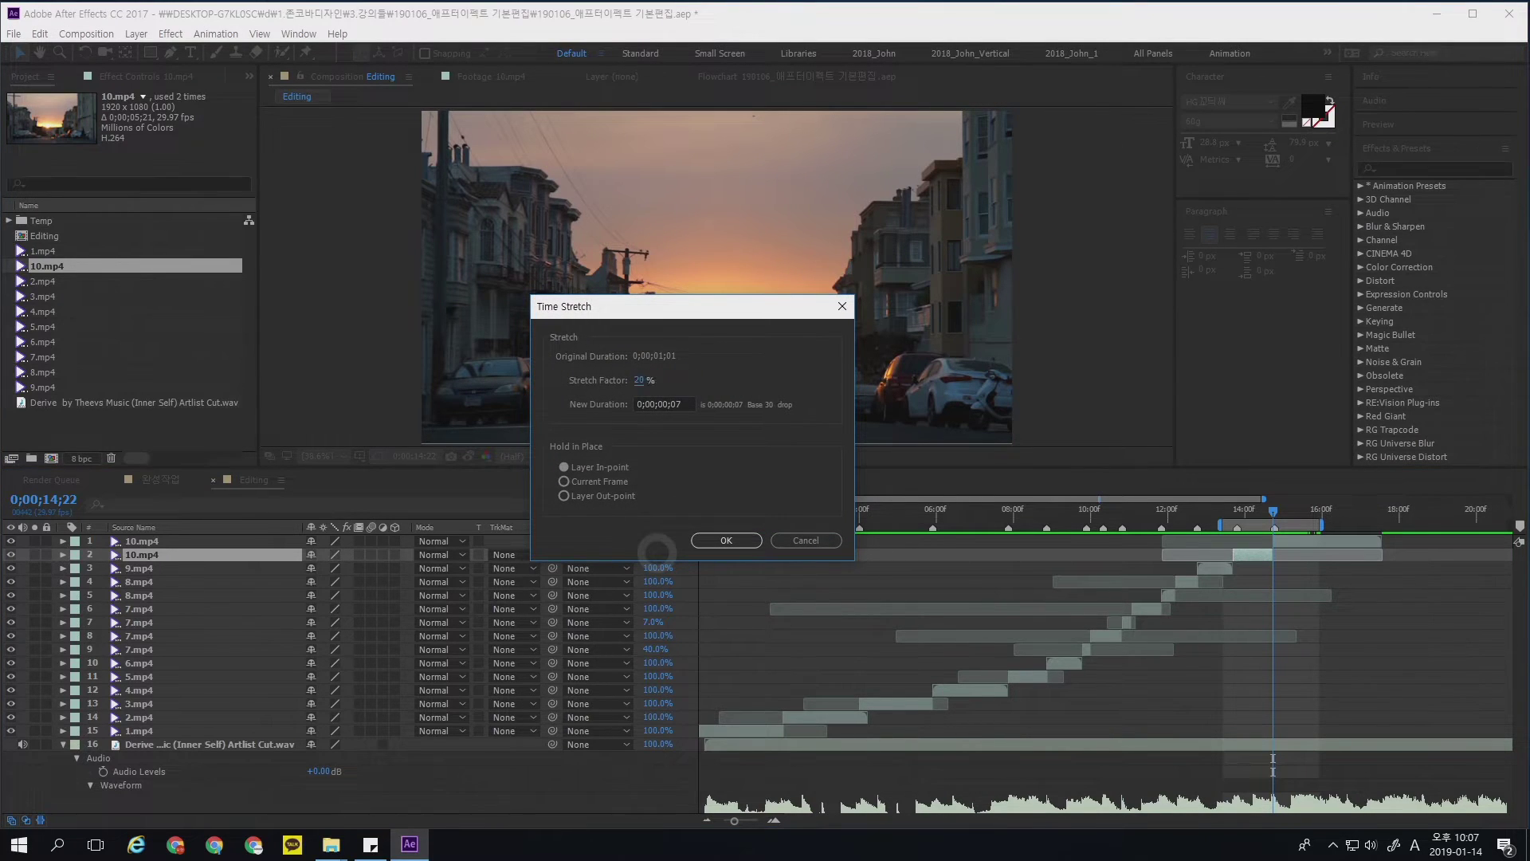
key(Return)
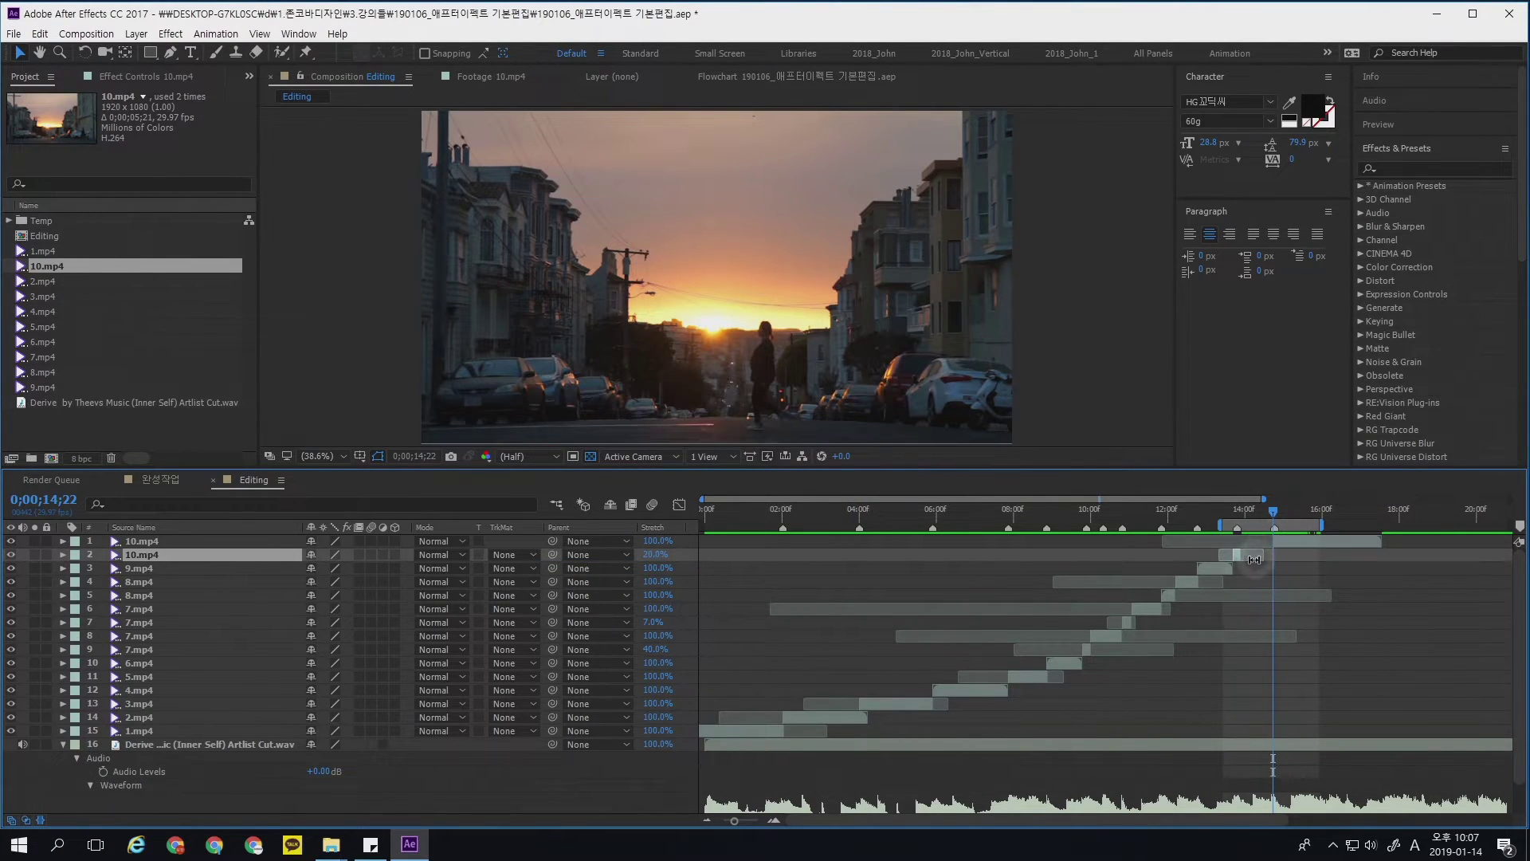
scroll(1284, 542, up, 3)
drag(1292, 539, 1165, 585)
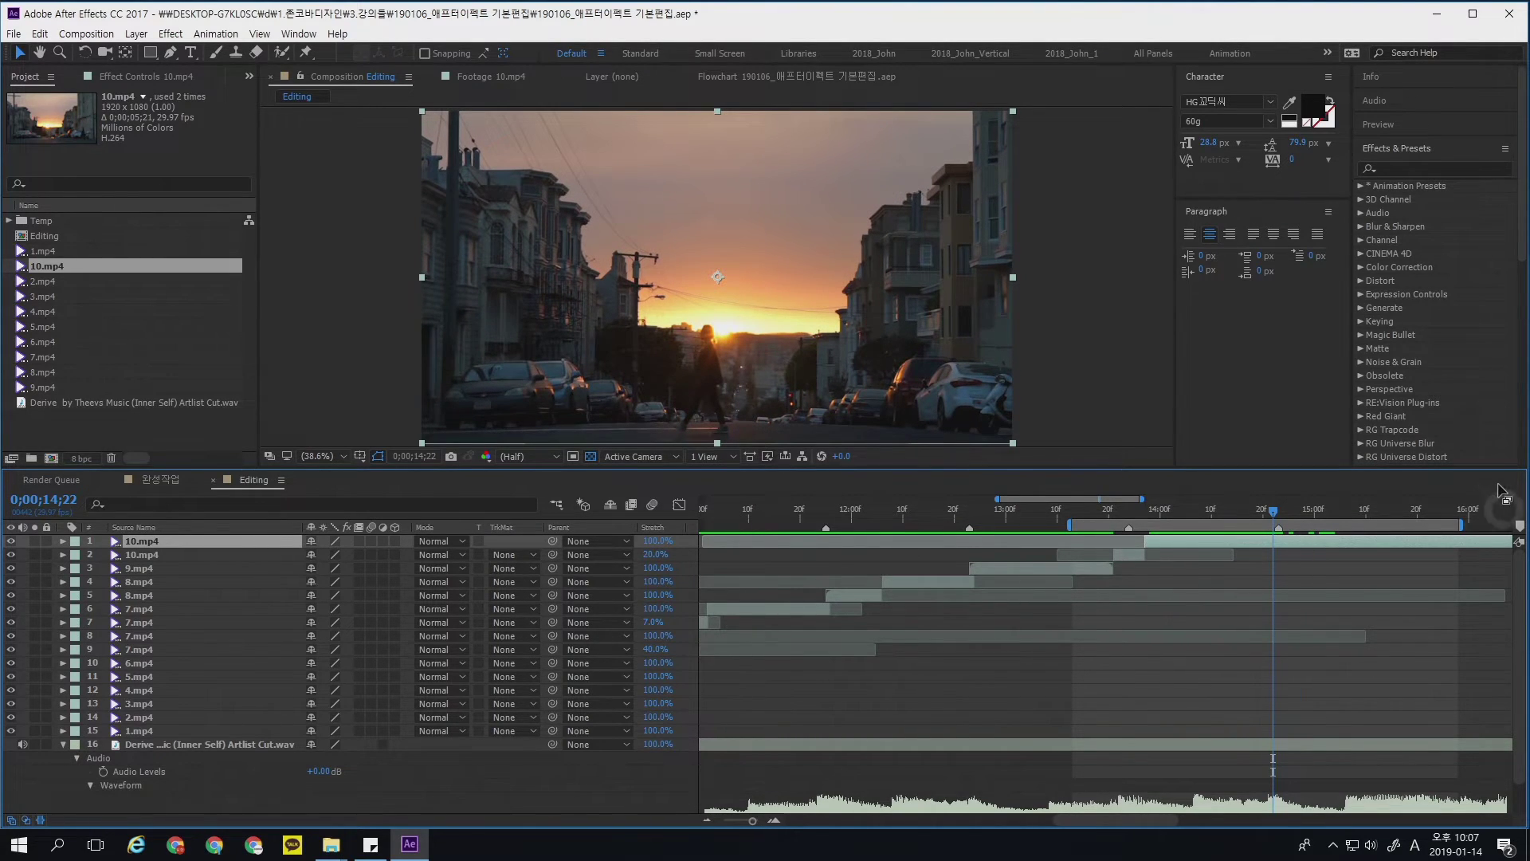
- Start the work area at 0;00;12;29, set the first 10.mp4 part's Stretch to 15% with the second part following directly, and play back
click(1003, 522)
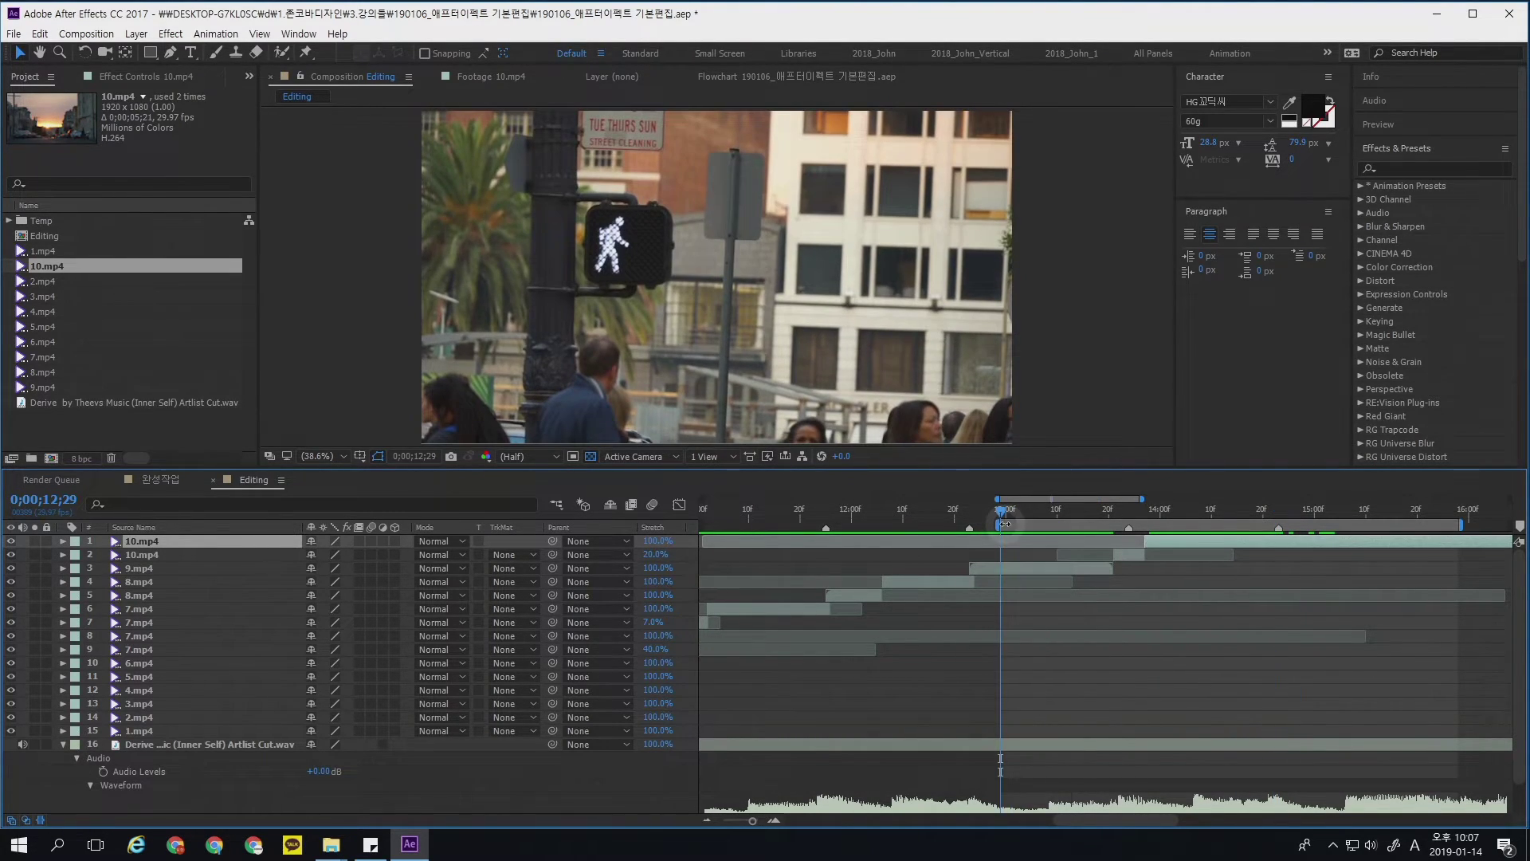
key(space)
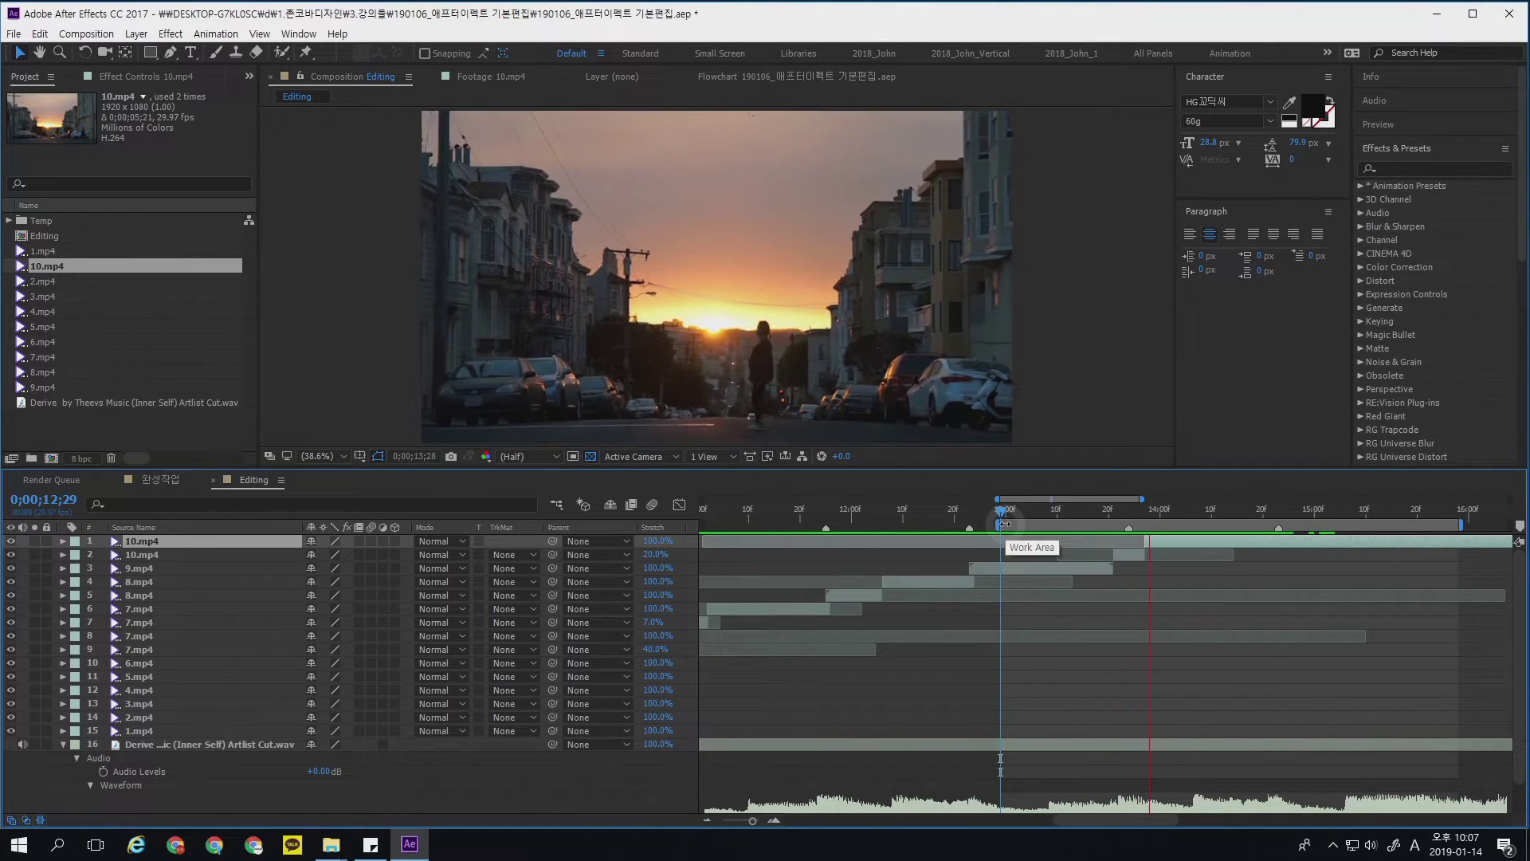
drag(654, 554, 667, 560)
click(662, 558)
text(15)
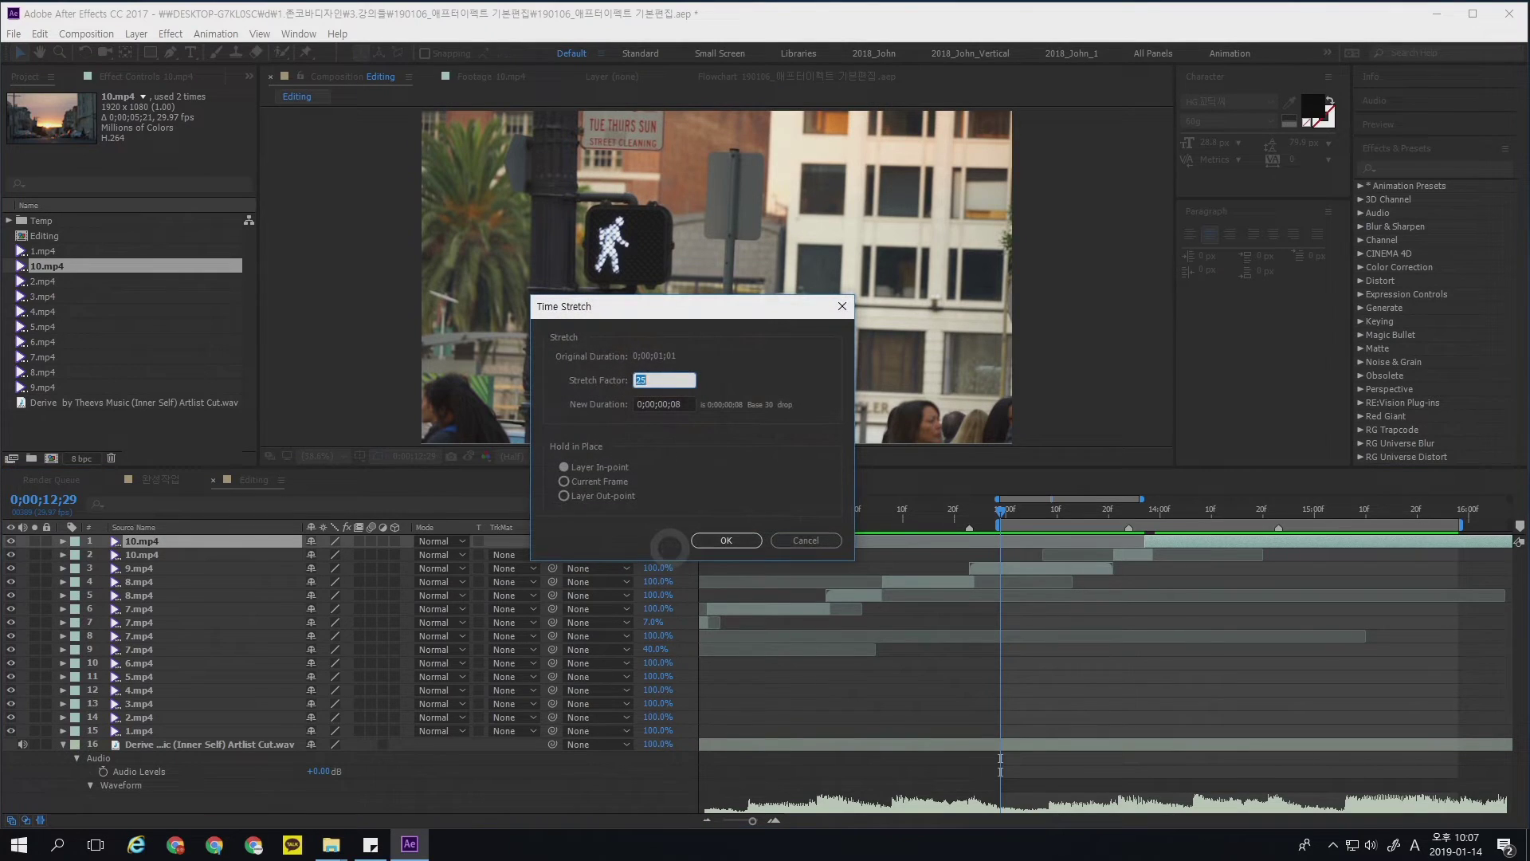
key(Return)
key(space)
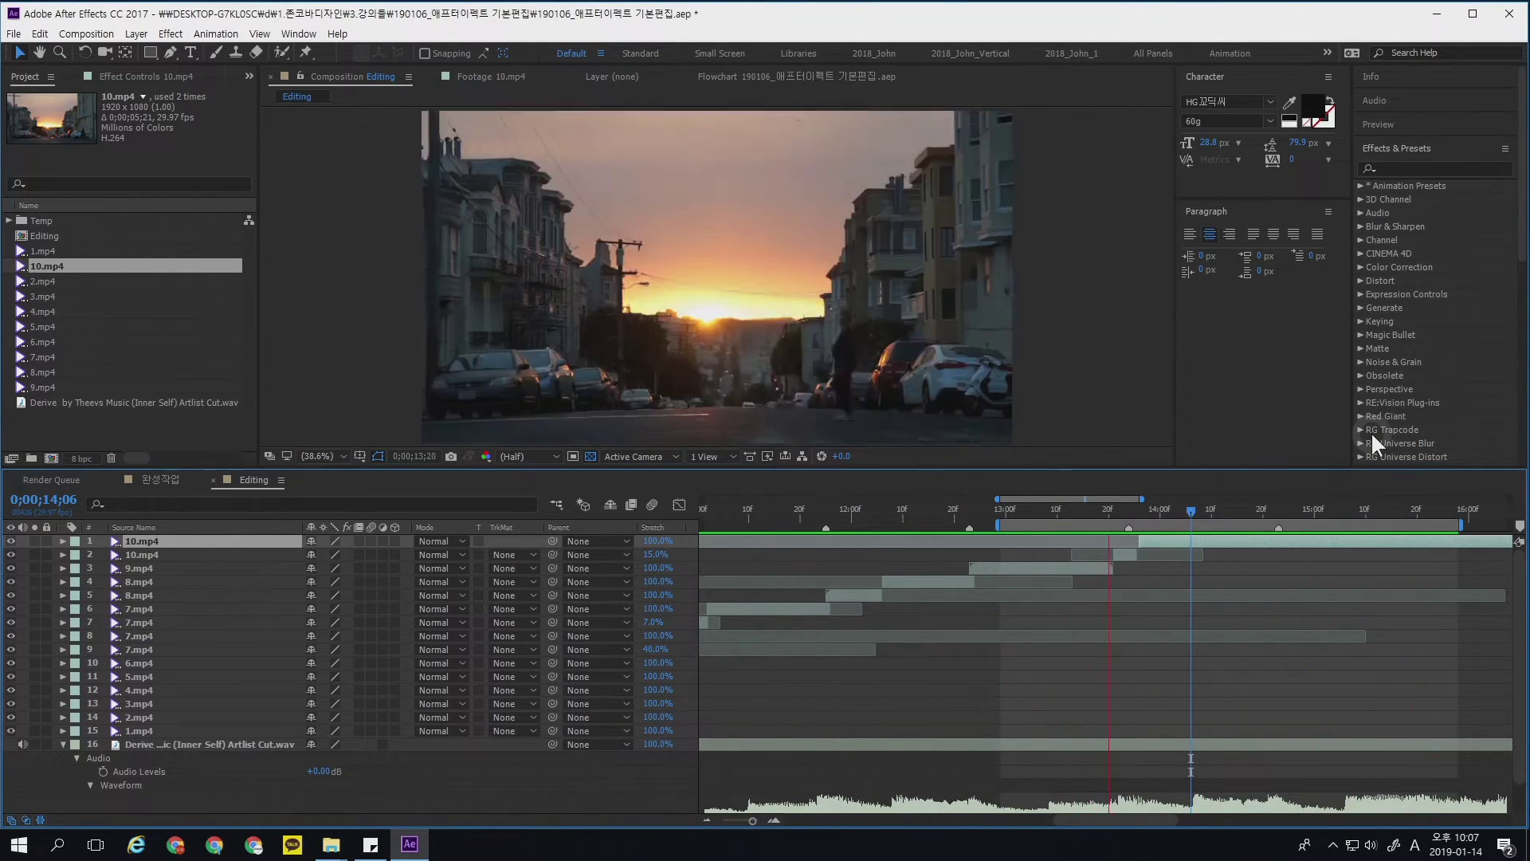
- Trim the end of the second 10.mp4 part at 0;00;15;20 and toggle the transparency grid to check the frame at 0;00;15;22
click(1417, 513)
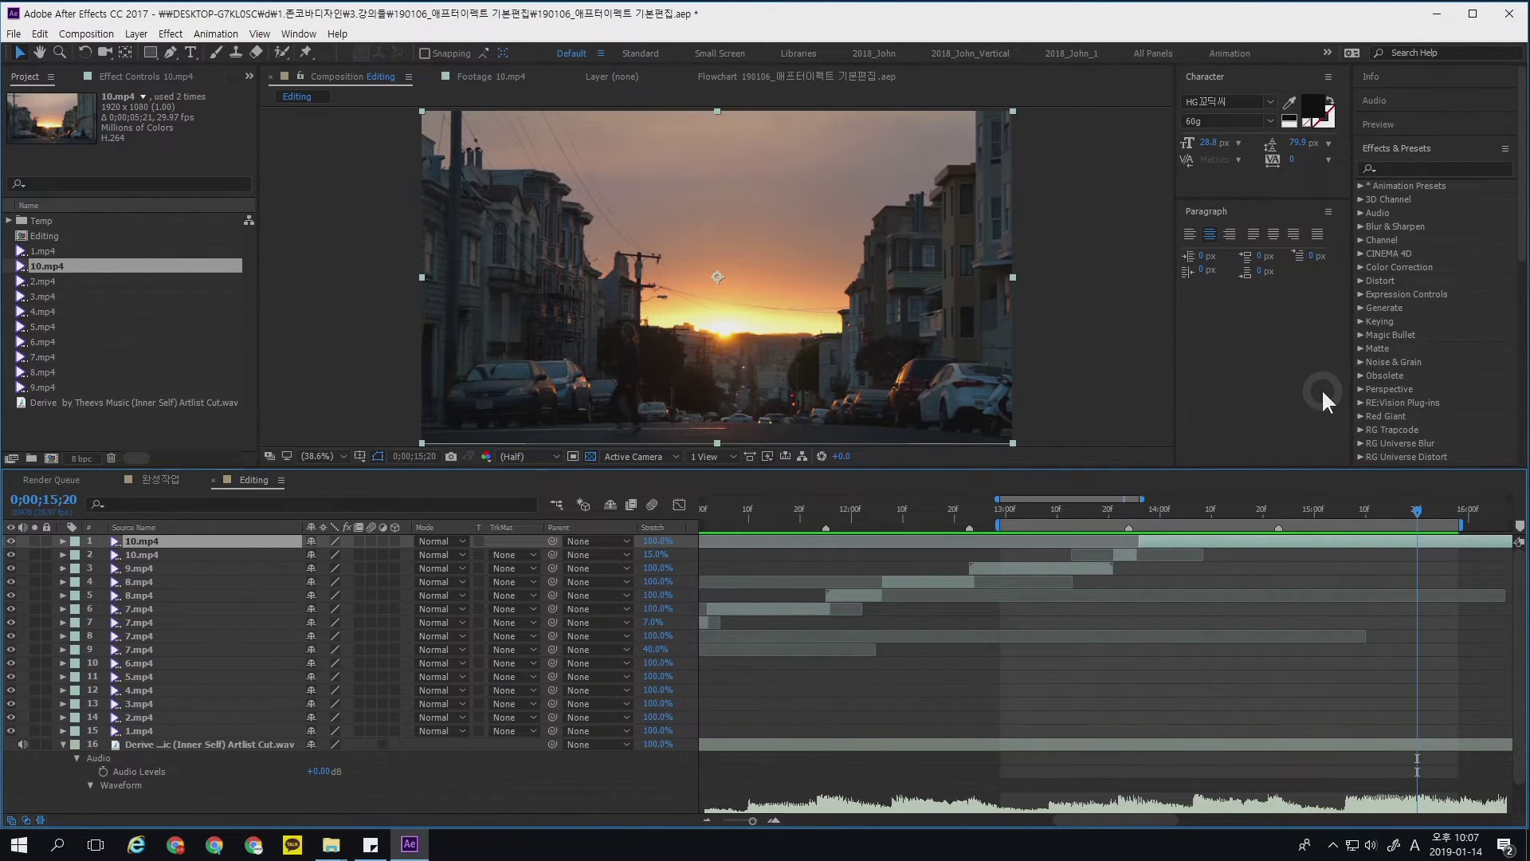
key(alt+bracketright)
drag(1418, 510, 1428, 510)
click(590, 456)
click(590, 456)
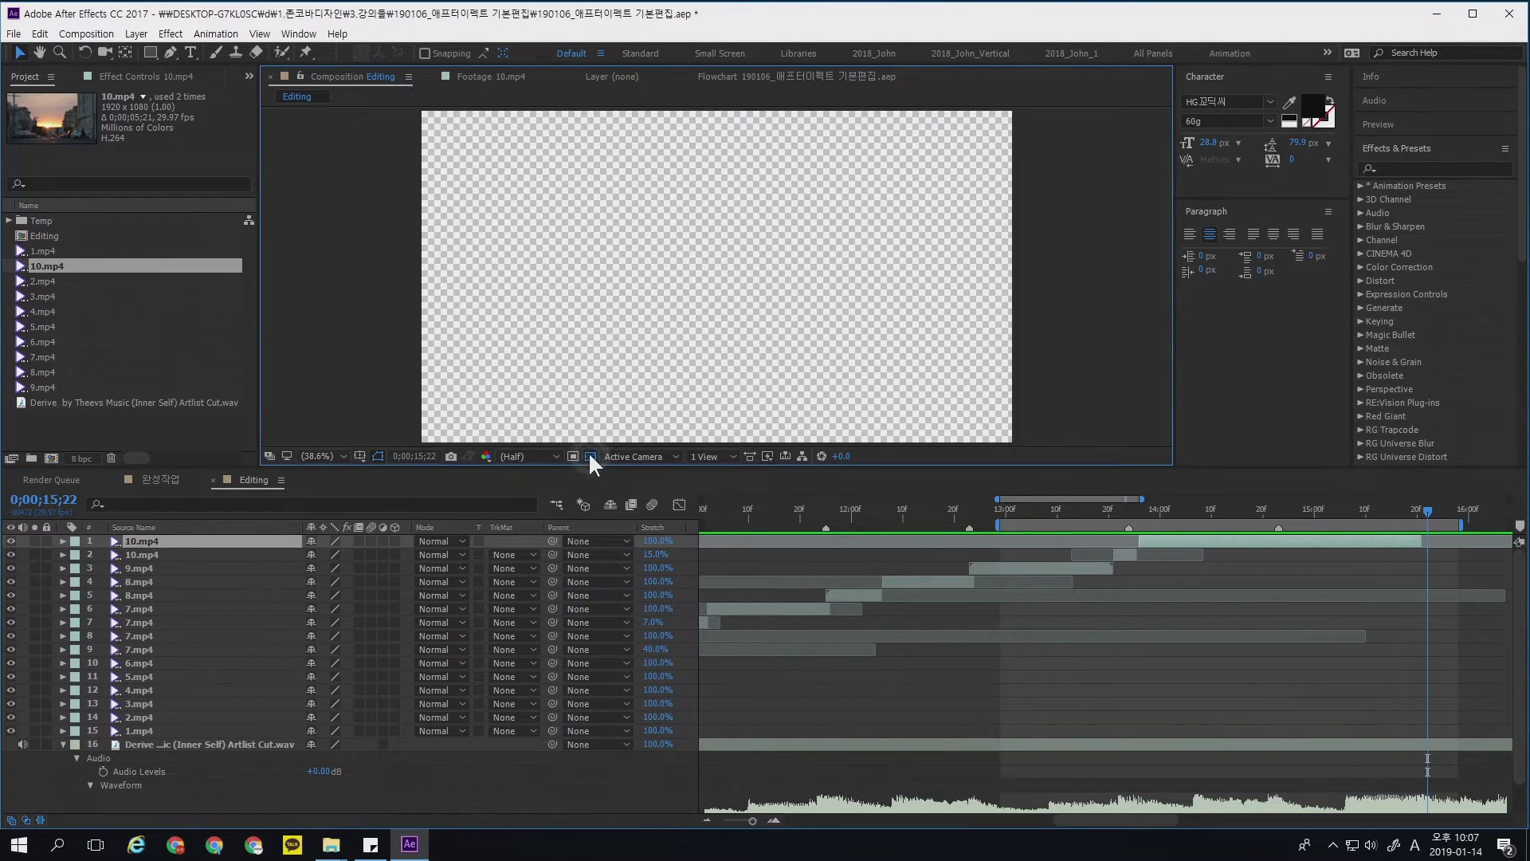
- Turn off the transparency grid and play back the 10.mp4 section from 0;00;13;15
click(591, 456)
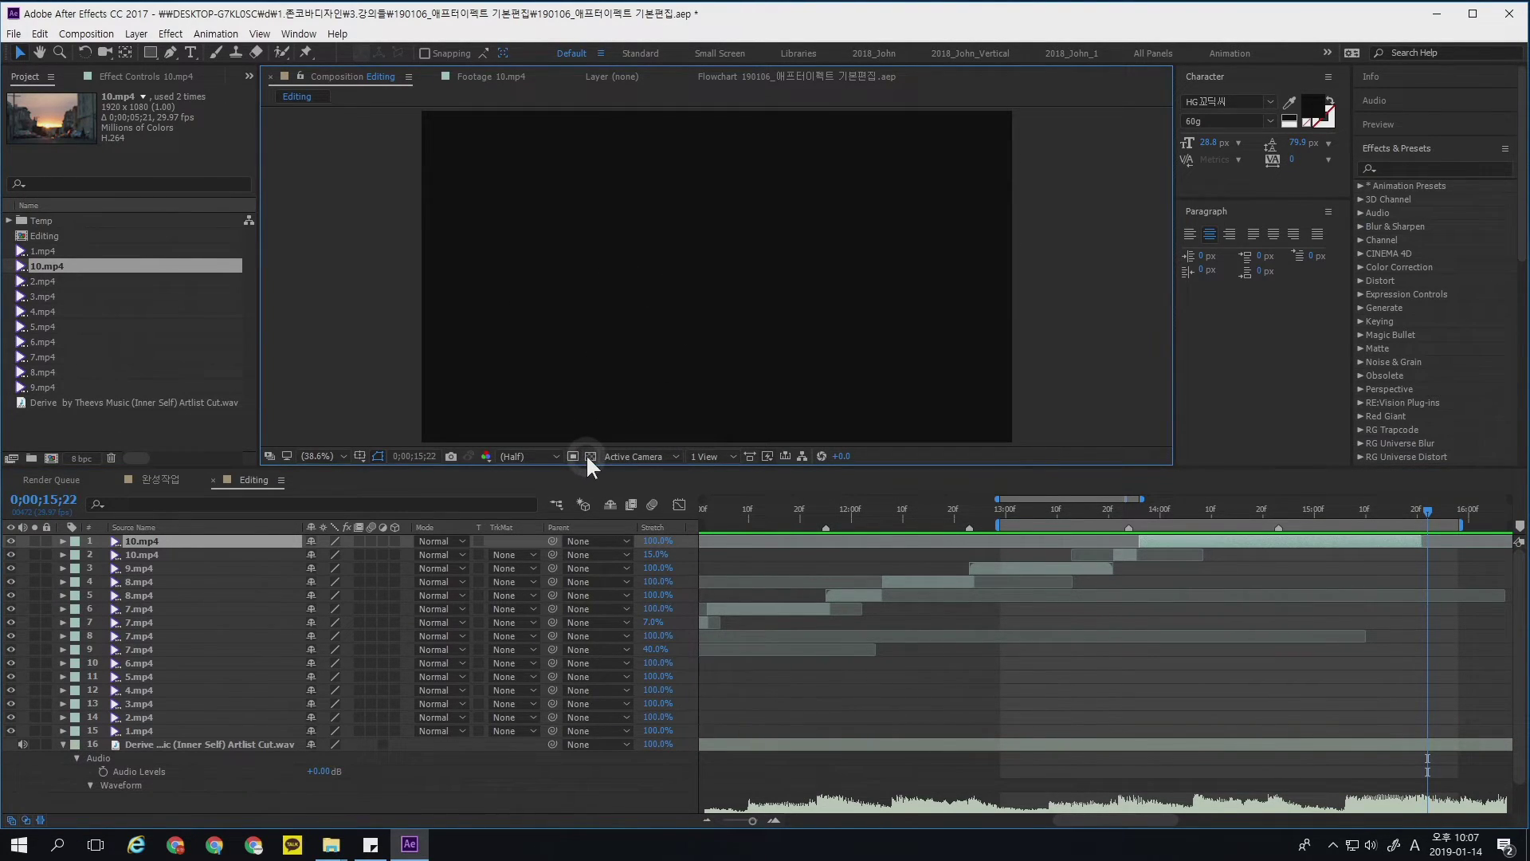
scroll(1267, 566, down, 3)
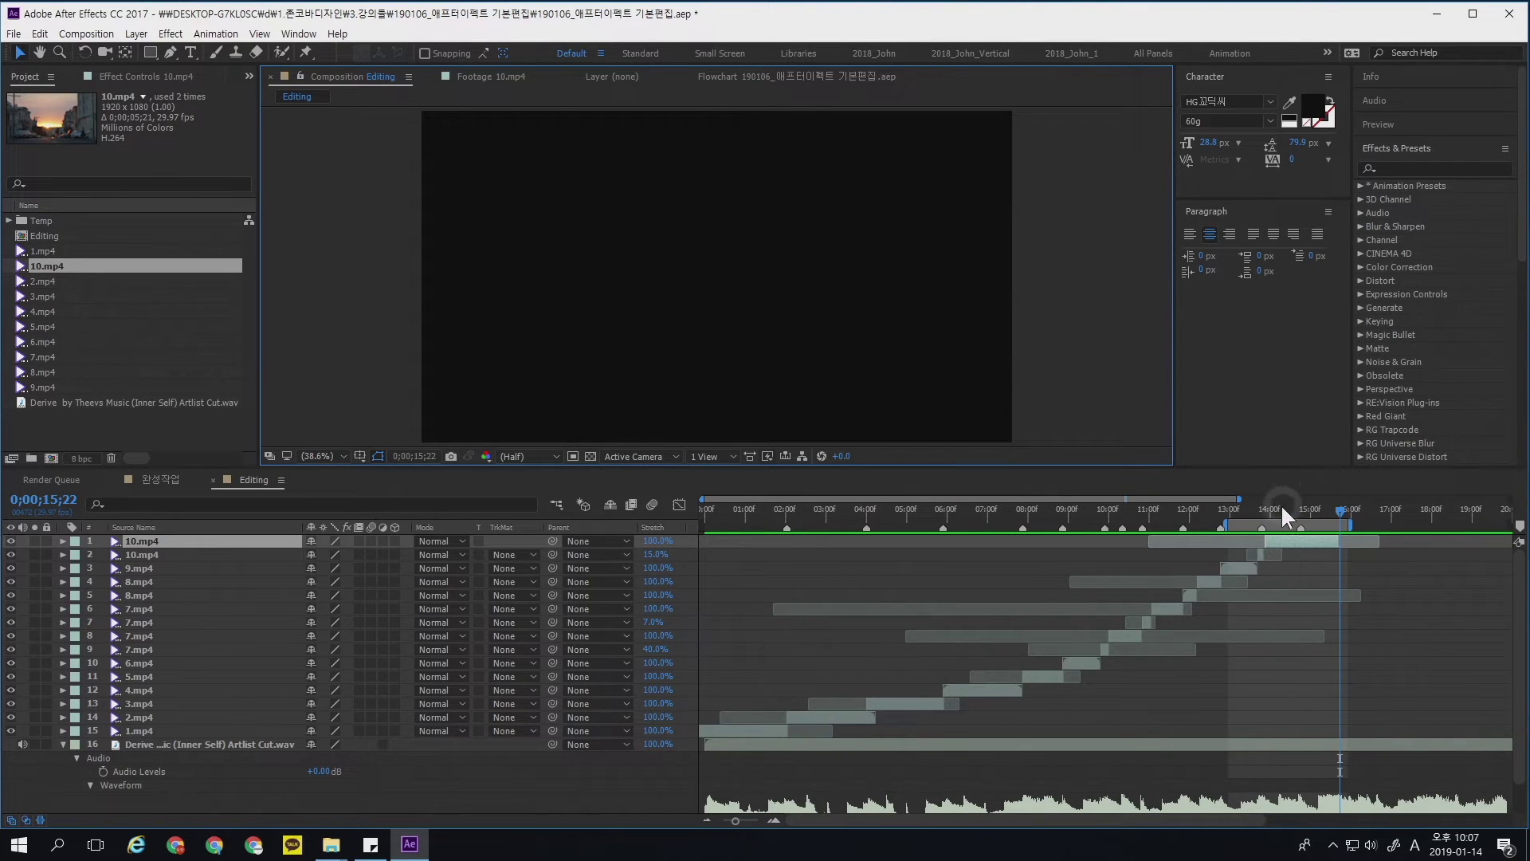
click(1281, 504)
key(space)
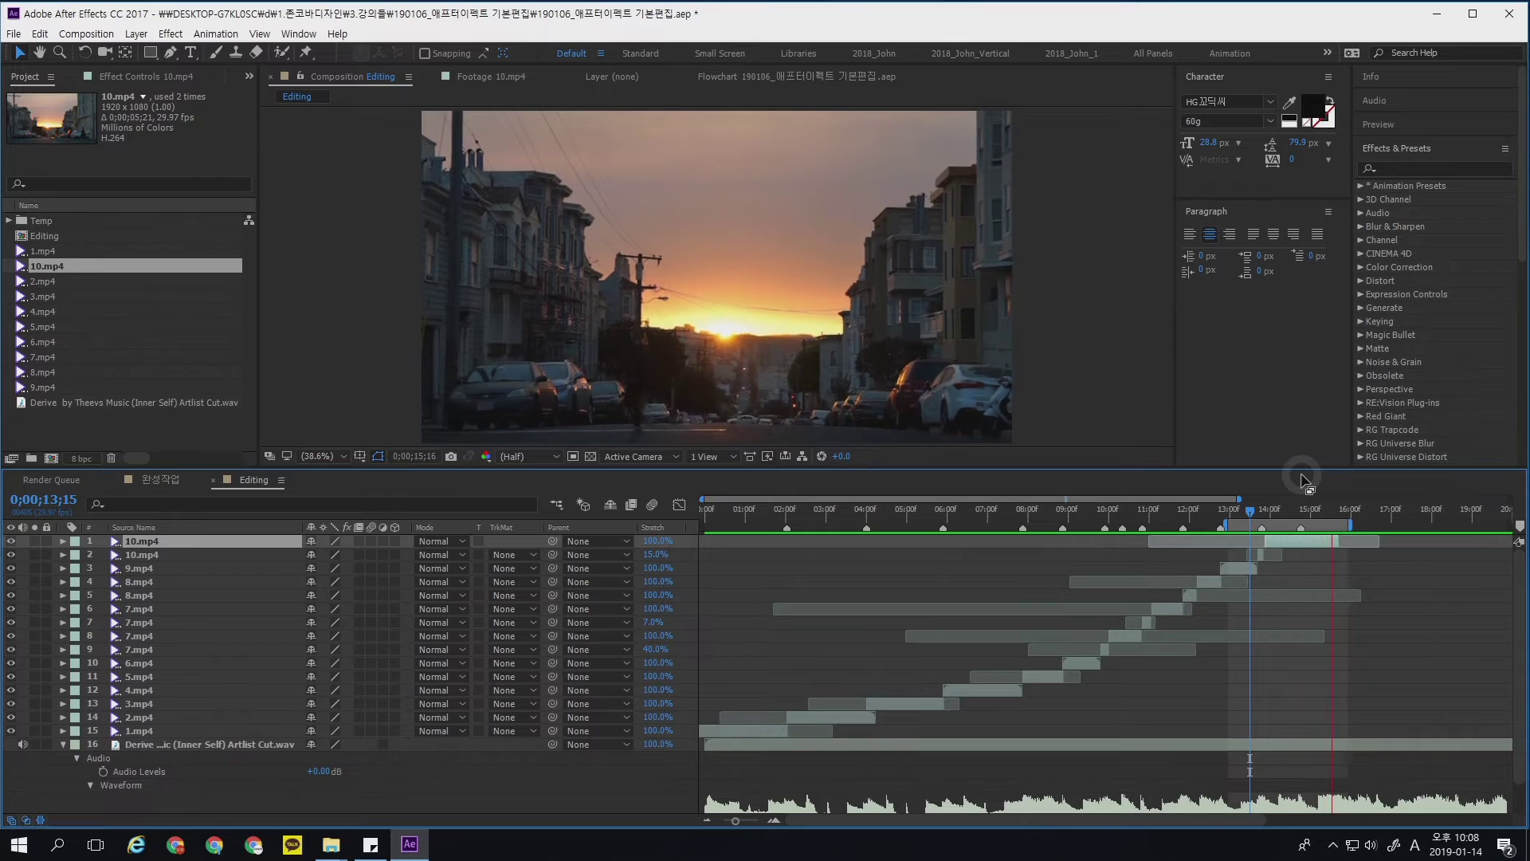
key(space)
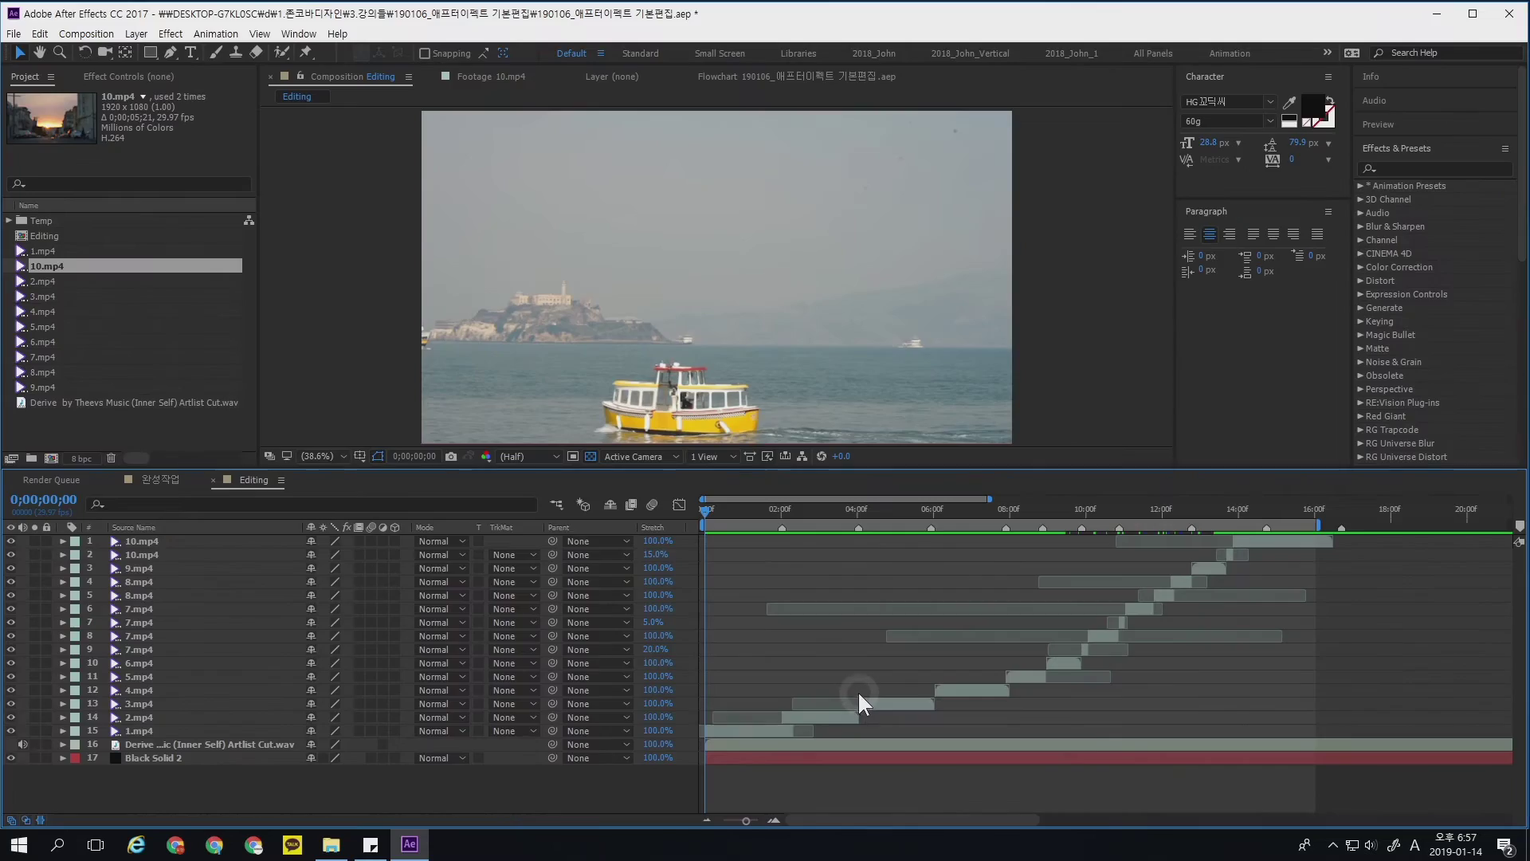
- Add the Editing composition to the Render Queue and confirm its render settings based on Best Settings, using the comp's frame rate
click(88, 34)
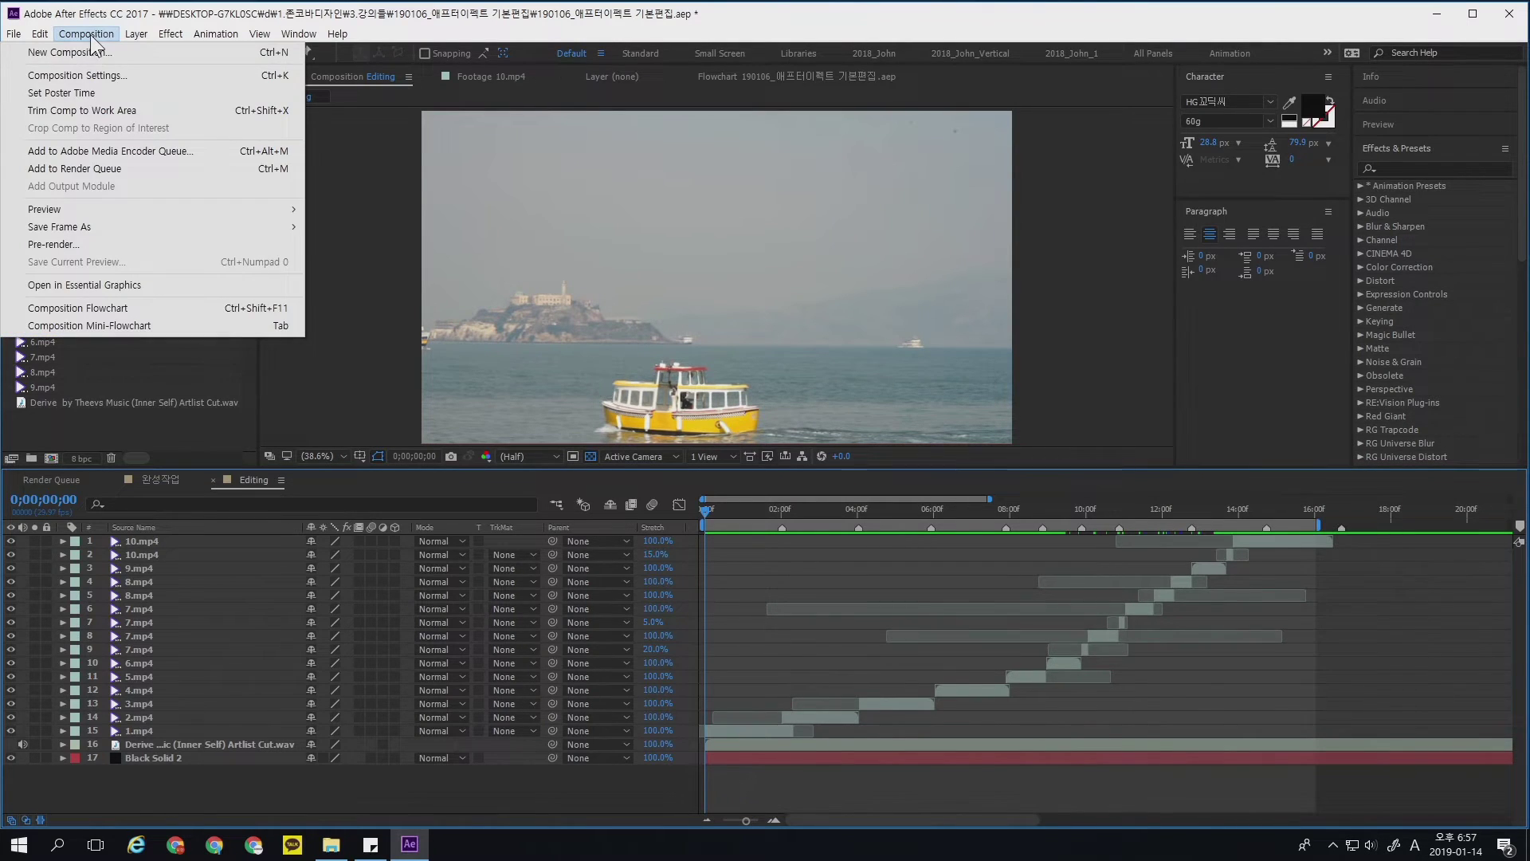
click(121, 169)
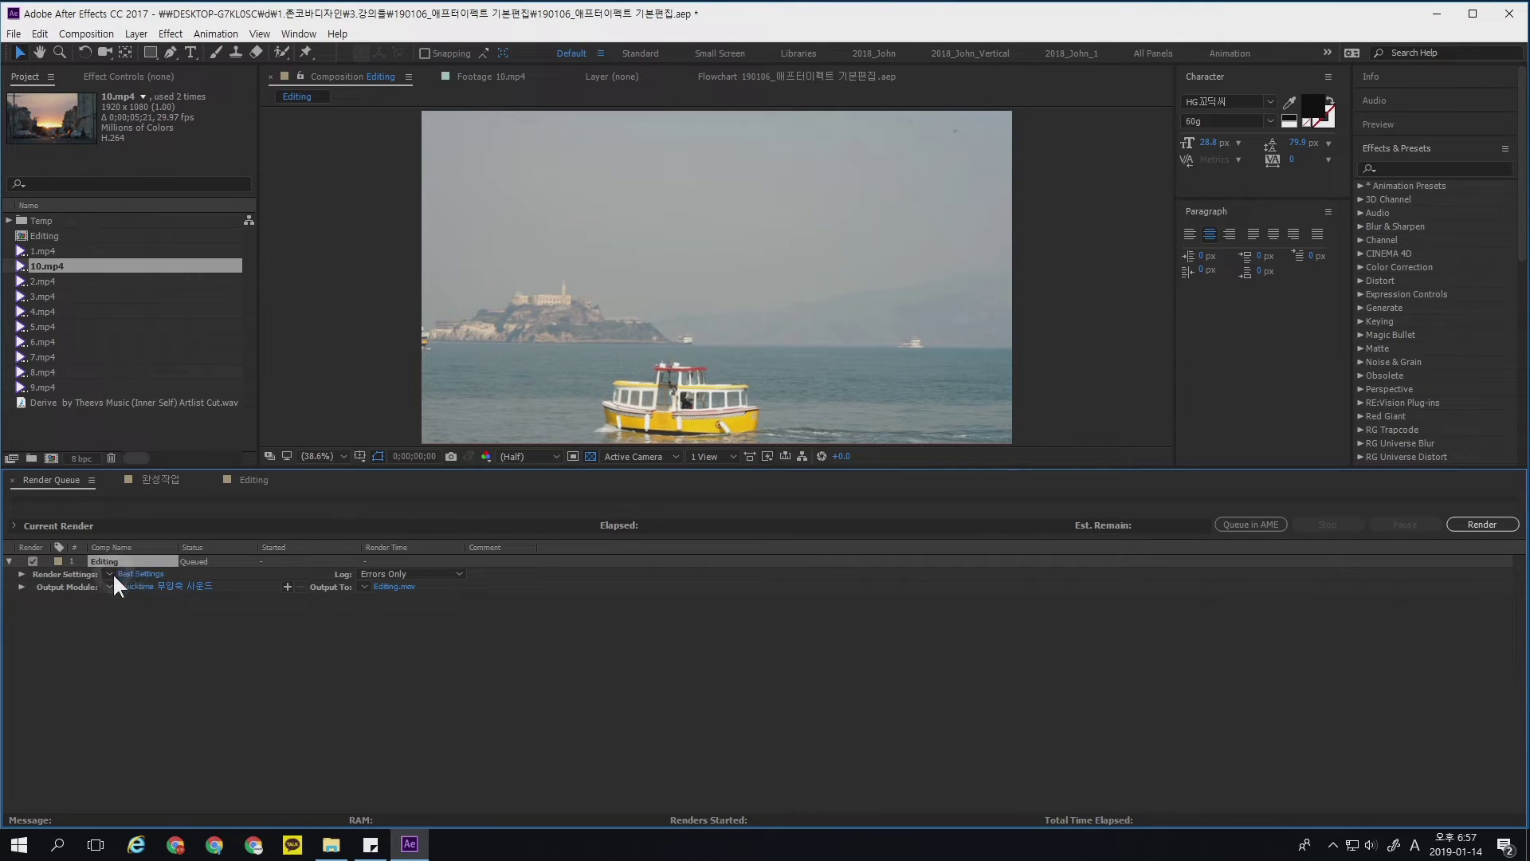
click(131, 571)
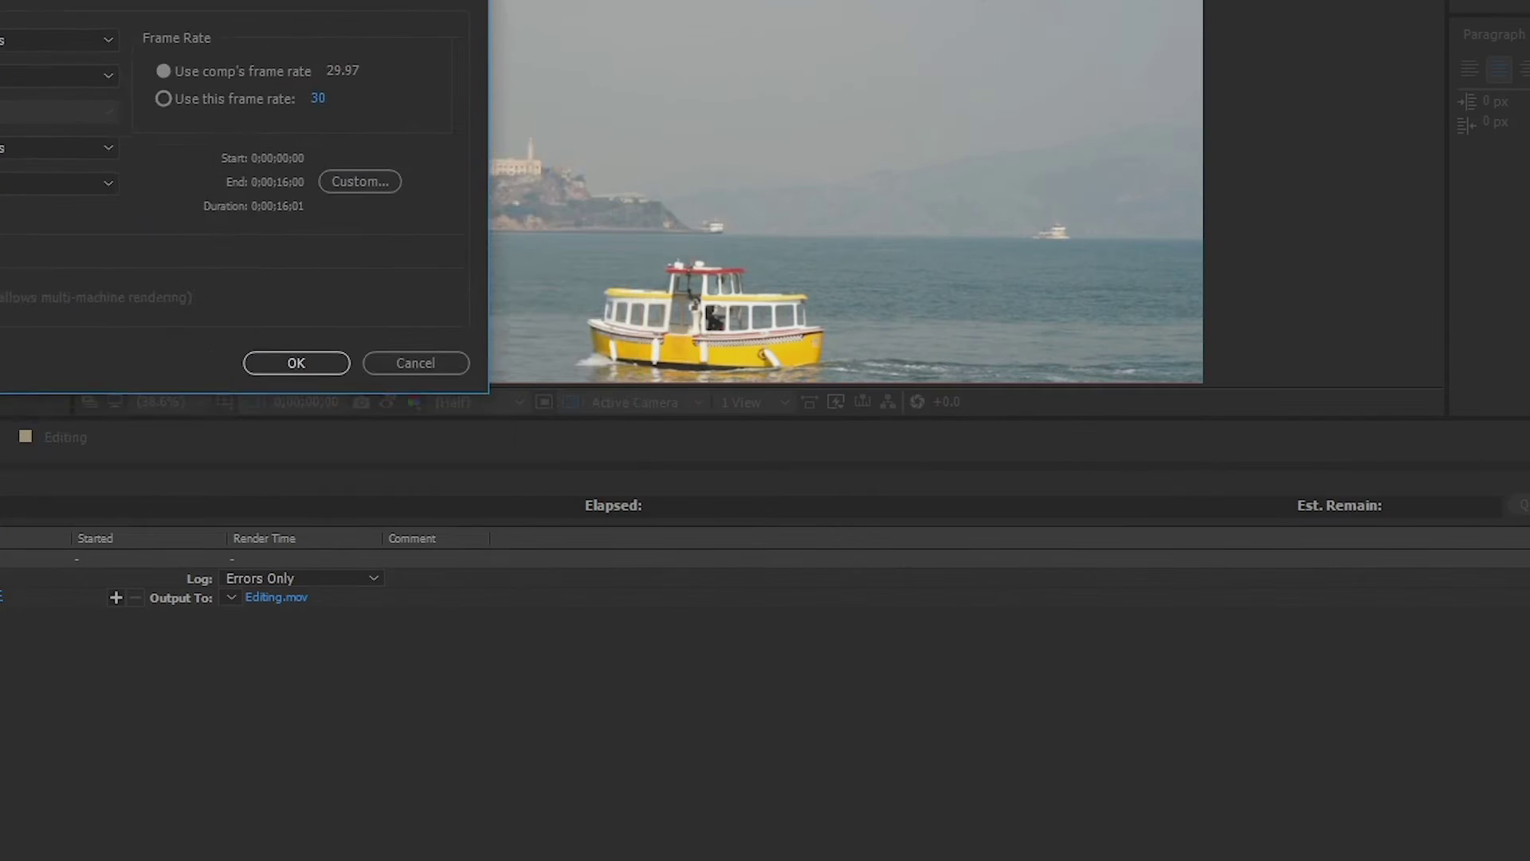
click(681, 239)
click(550, 293)
click(628, 209)
click(610, 256)
click(961, 756)
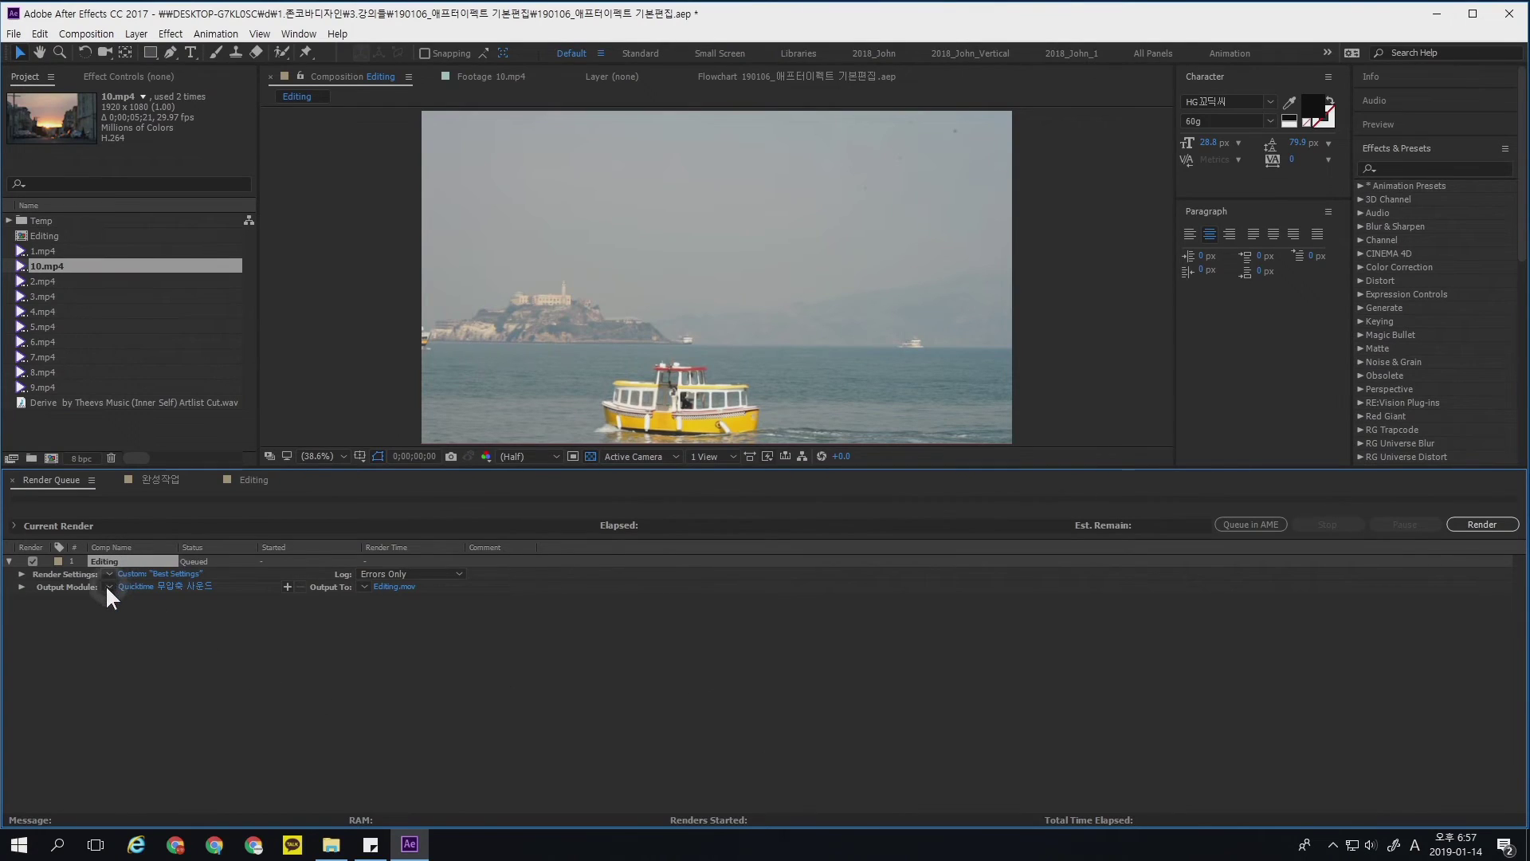
- Set the output module to QuickTime format with the H.264 video codec
click(137, 585)
click(687, 284)
click(691, 280)
click(861, 370)
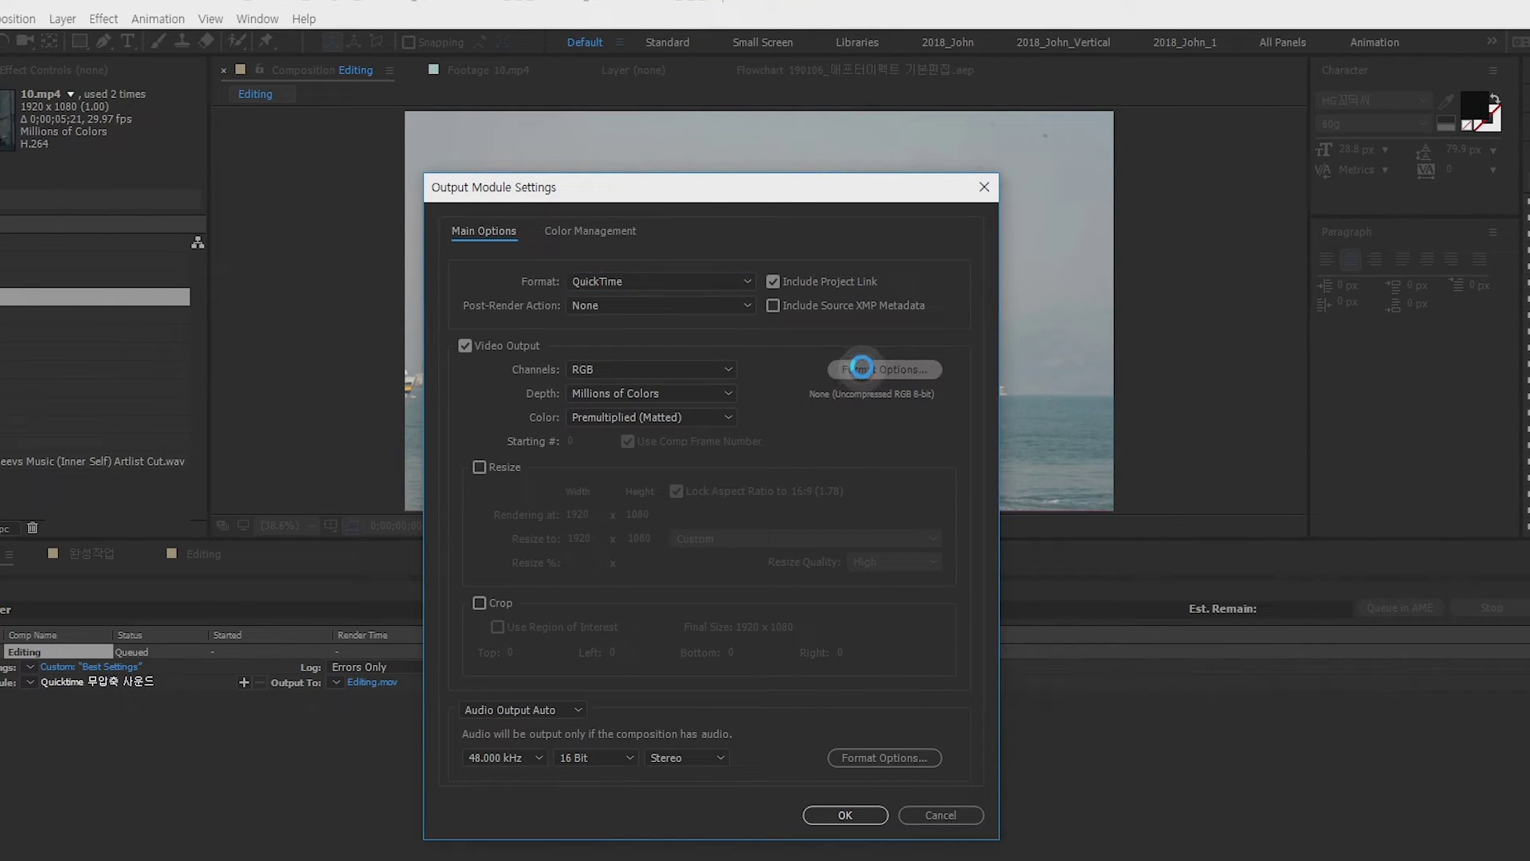
click(602, 110)
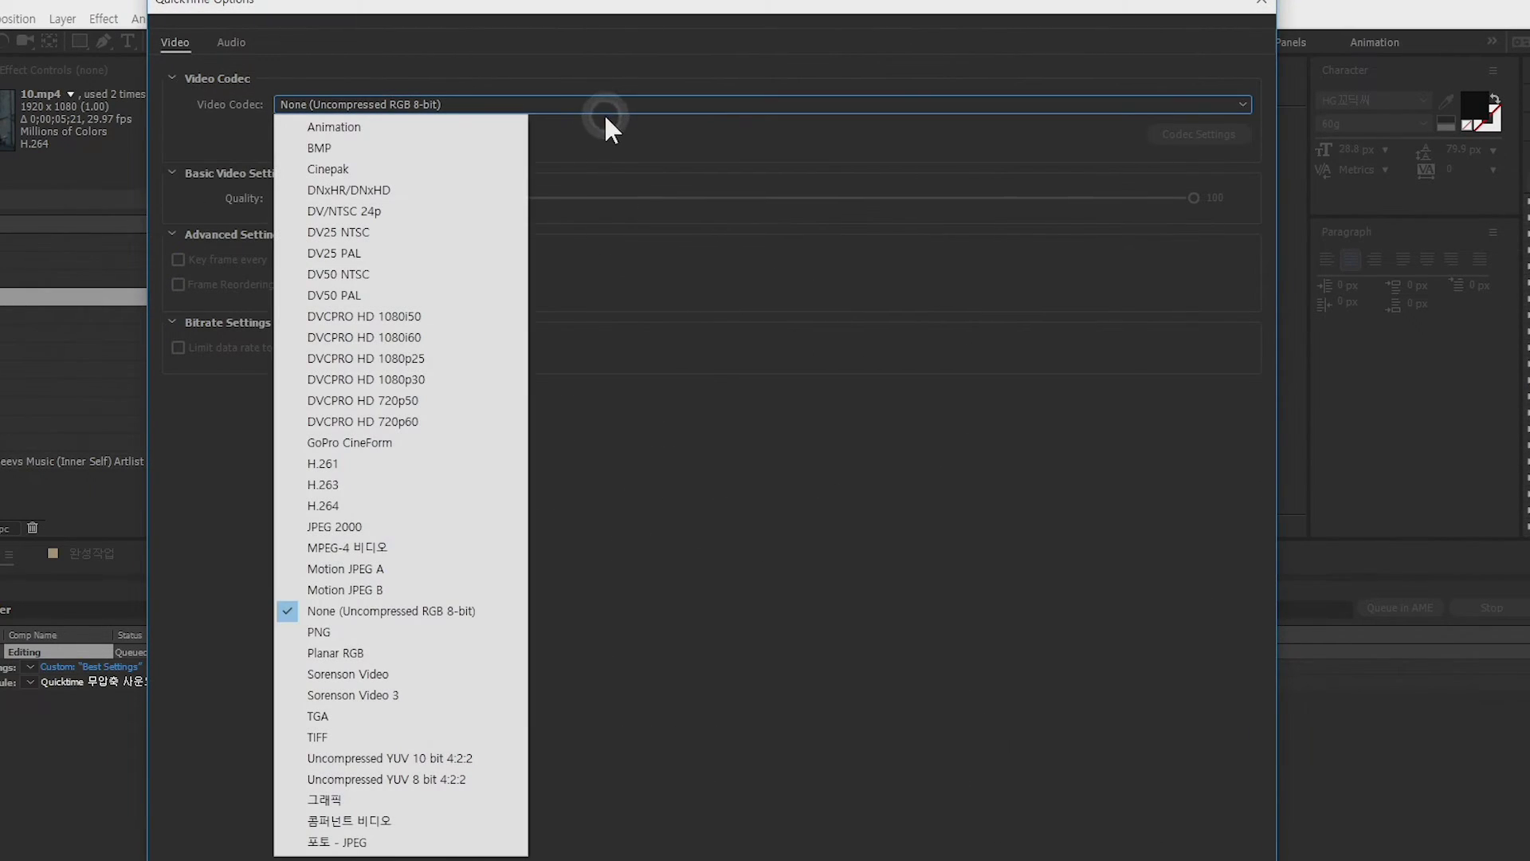
click(363, 503)
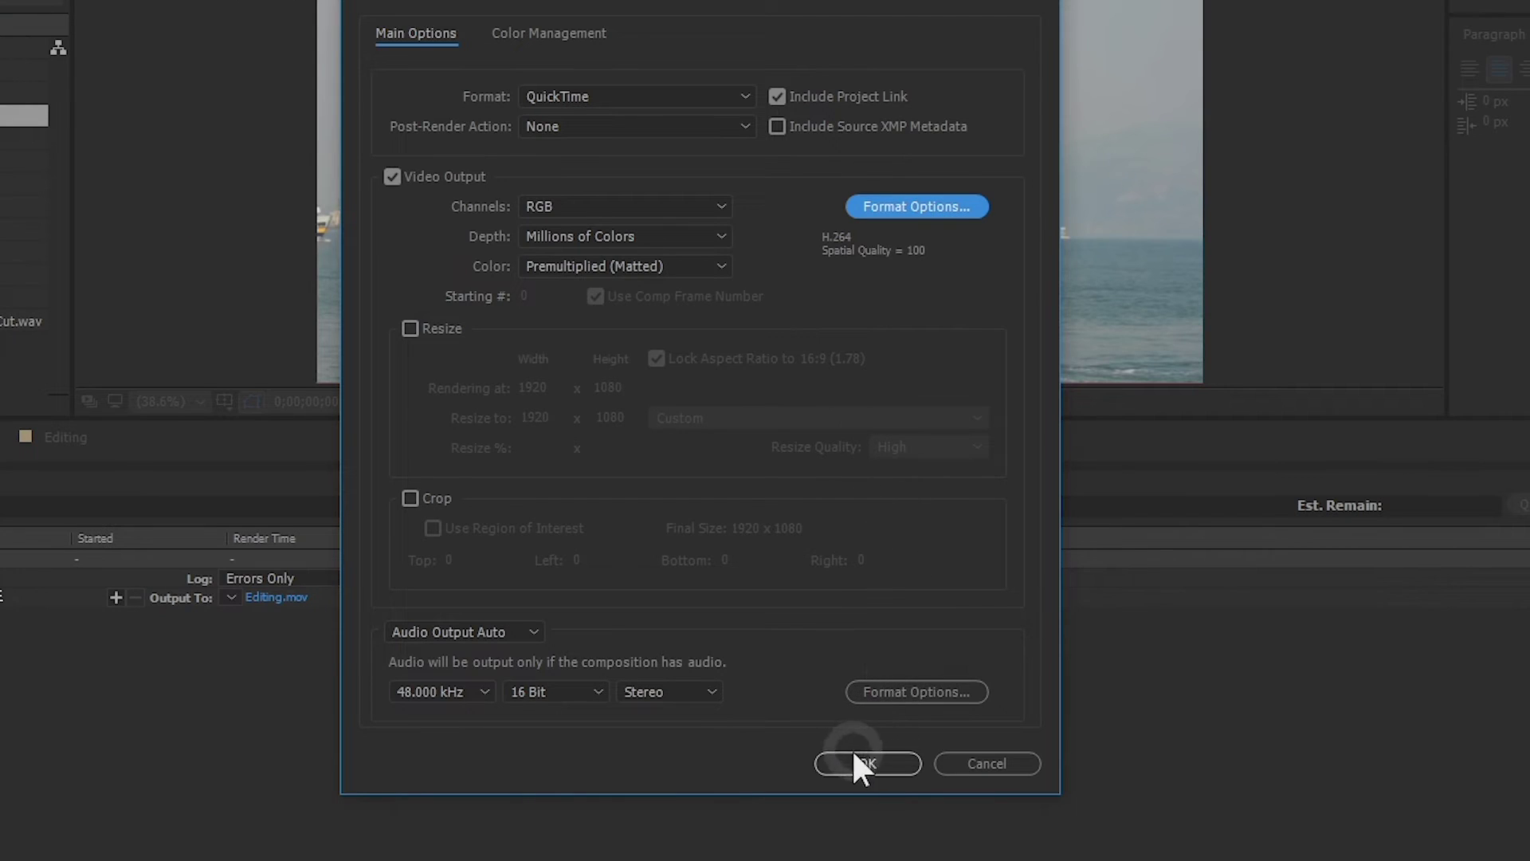
- Keep the audio on Audio Output Auto and confirm the output module settings
click(494, 632)
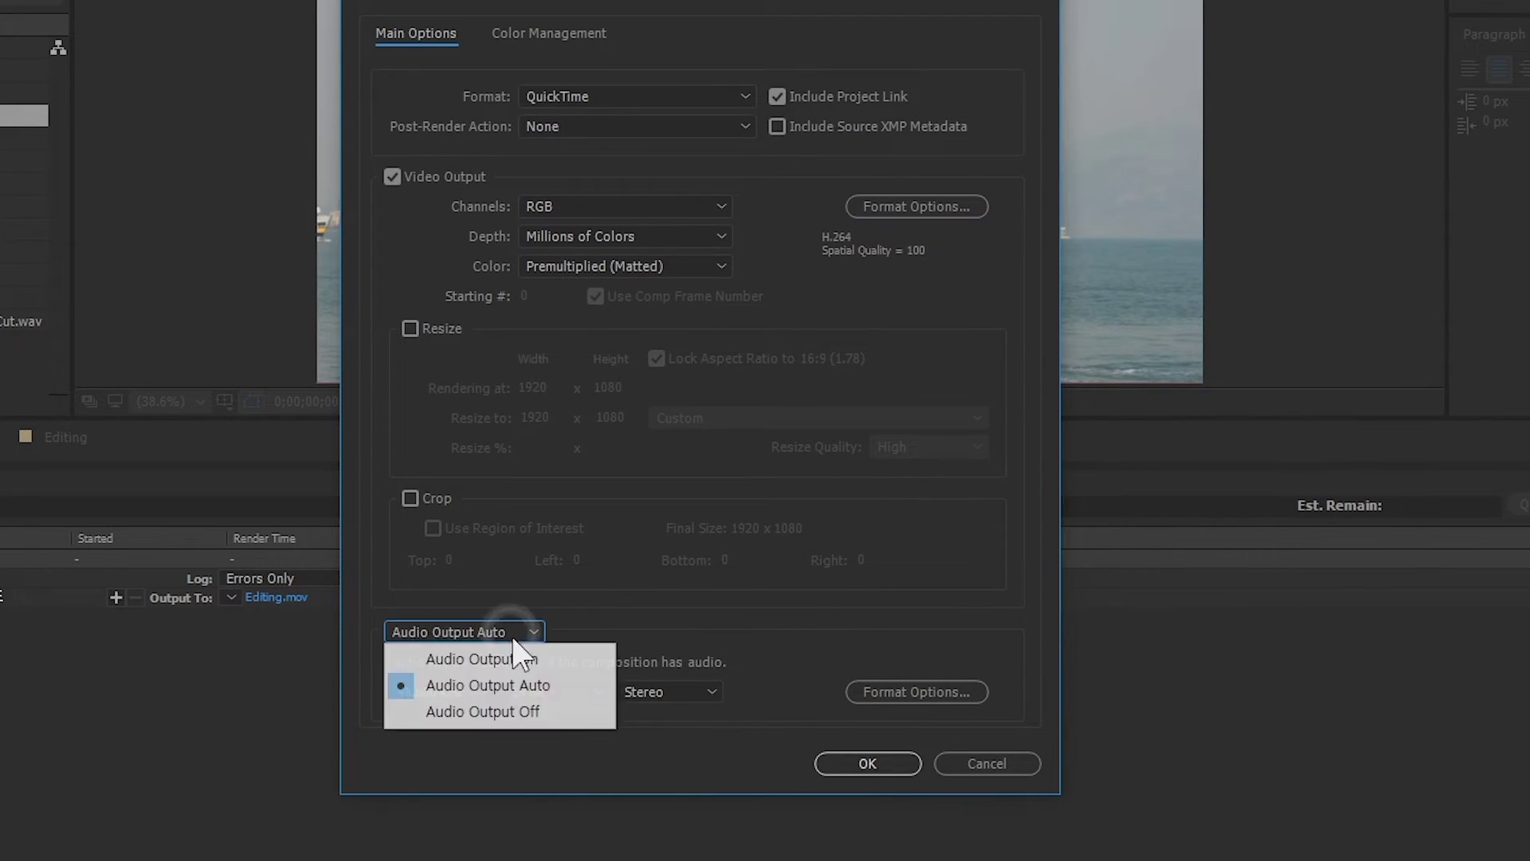
click(518, 684)
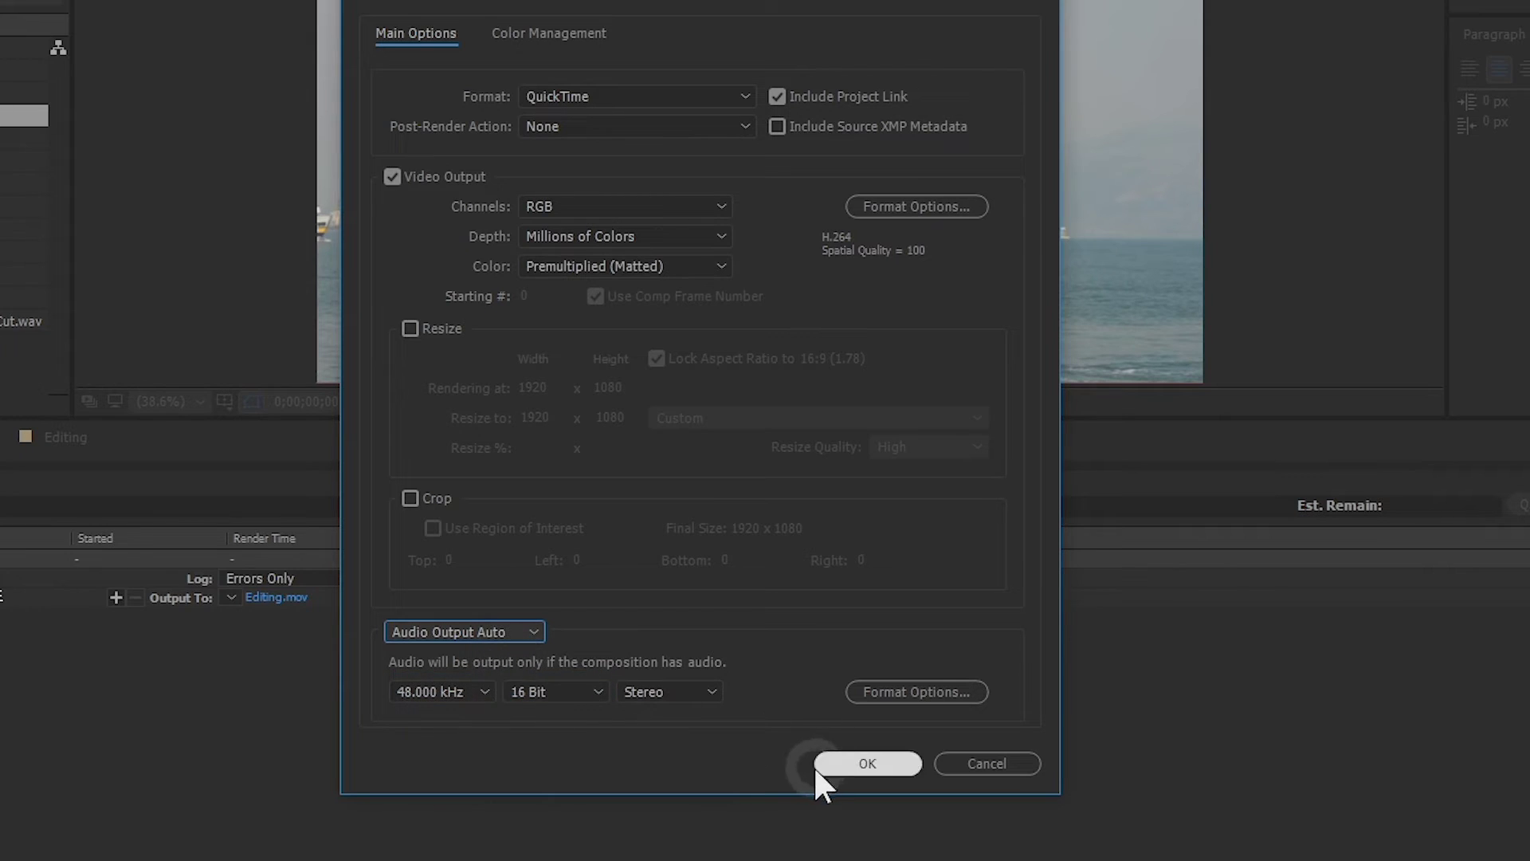
click(821, 763)
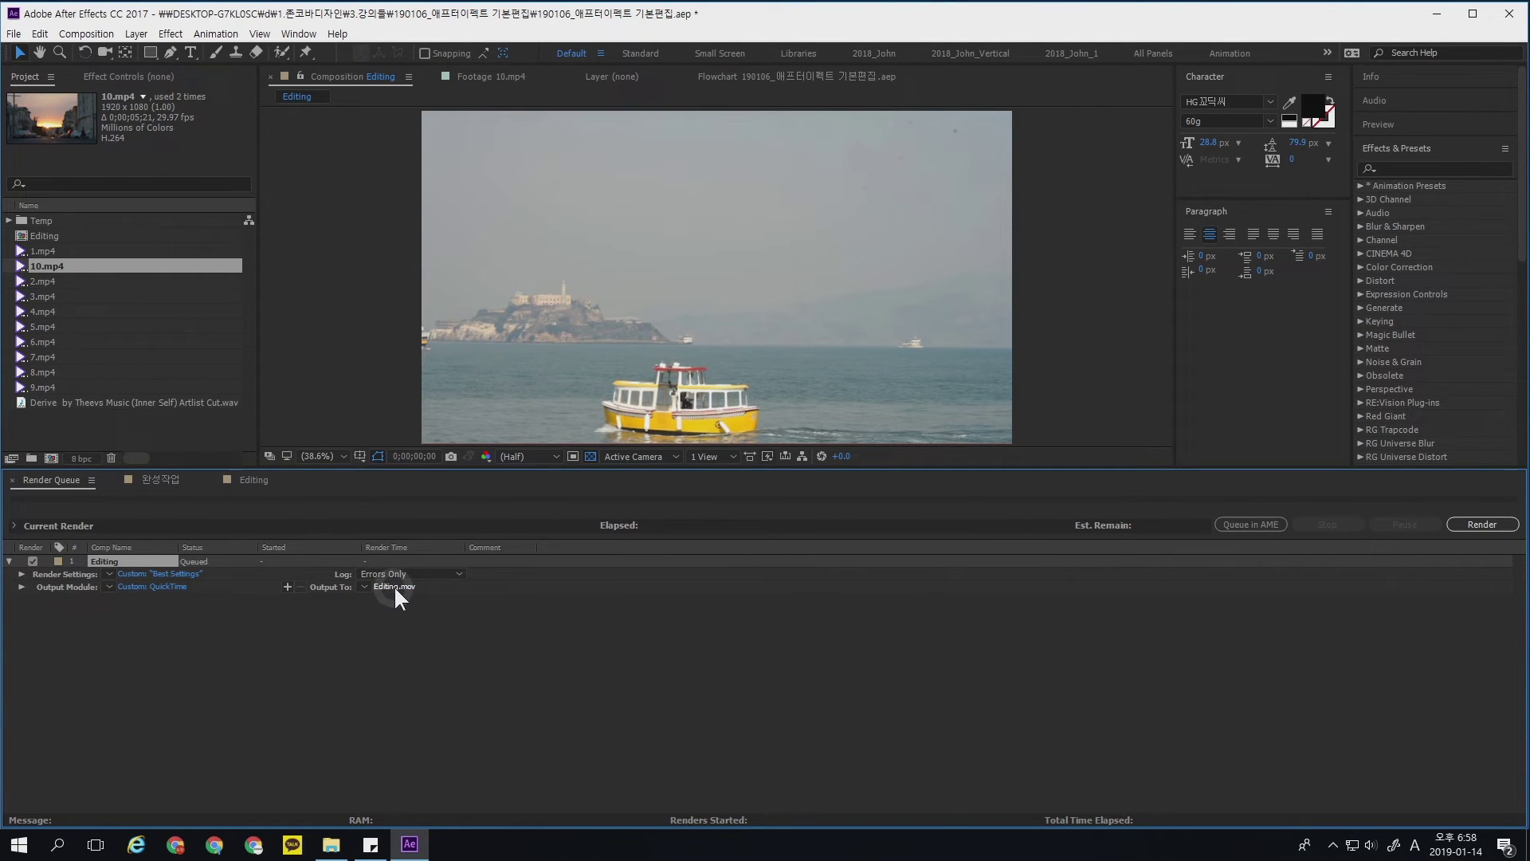